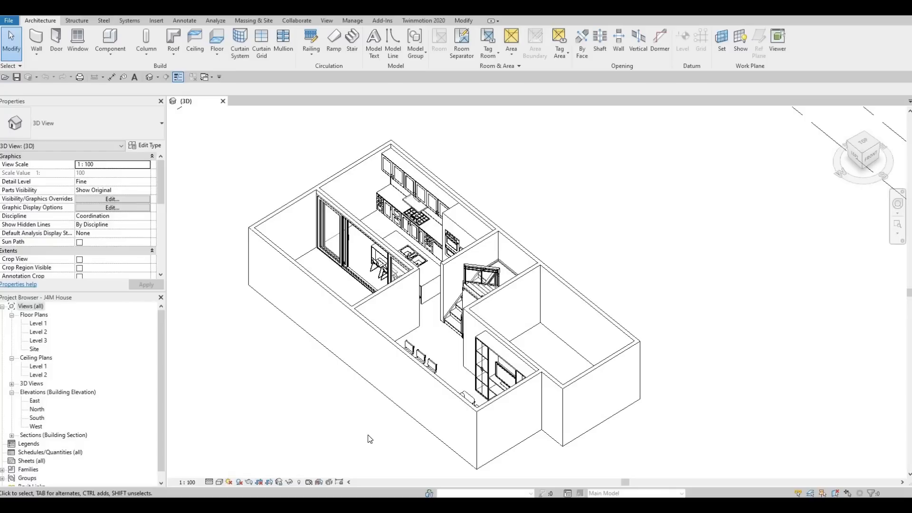
# Step: In the Level 1 floor plan, start a floor and duplicate the Generic Floor - 400mm type as FLOOR 1
pyautogui.doubleClick(40, 325)
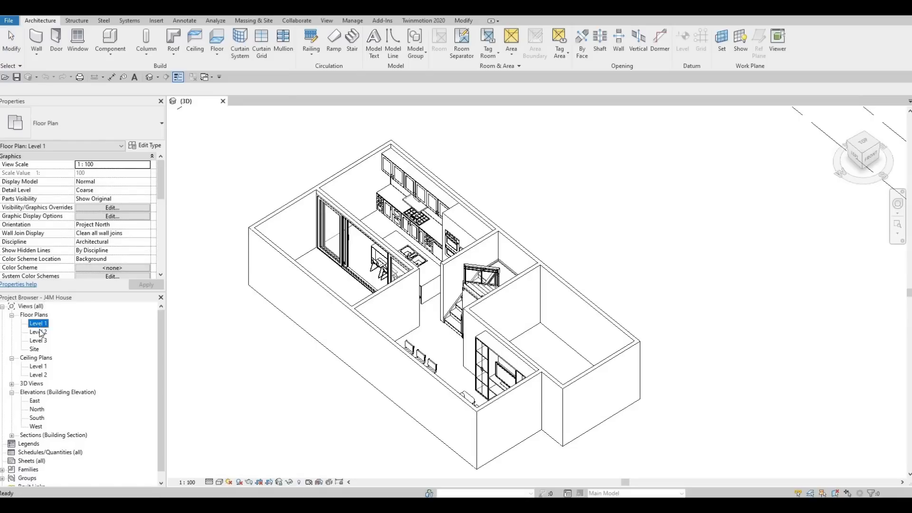
pyautogui.scroll(4, 559, 264)
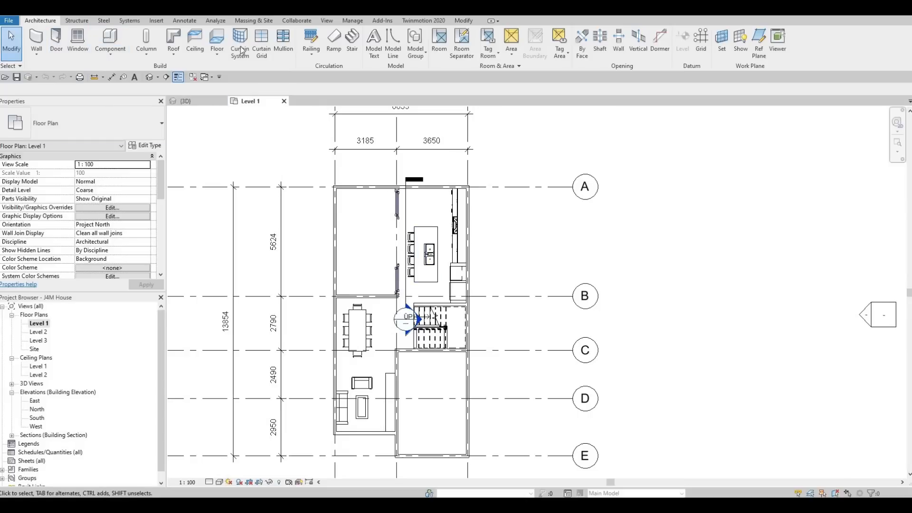
pyautogui.click(218, 43)
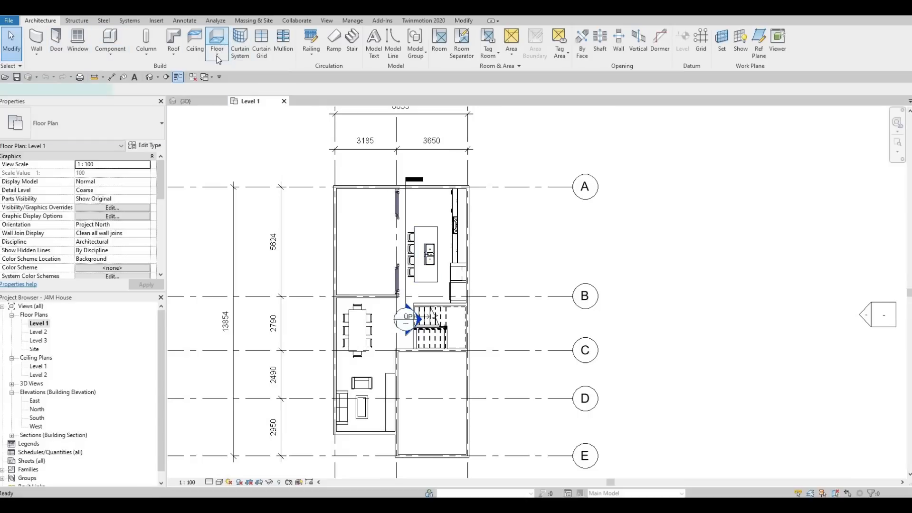
pyautogui.click(145, 146)
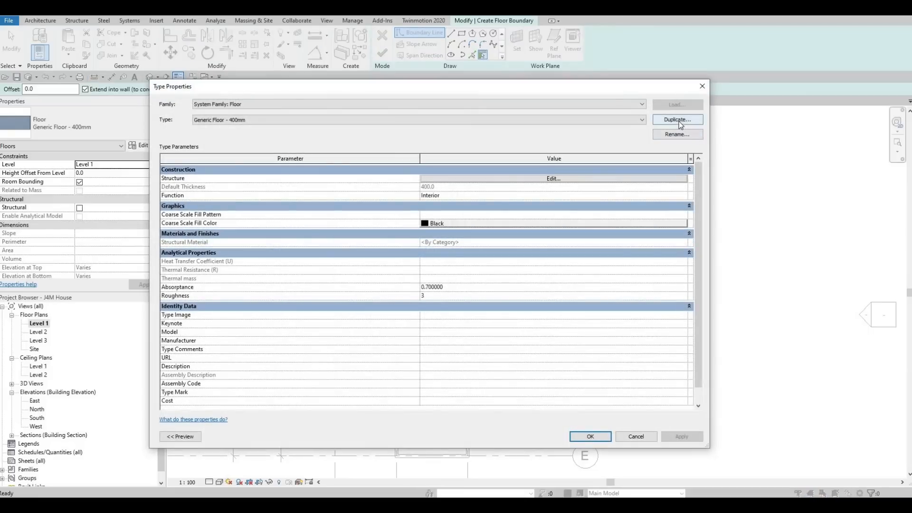
pyautogui.click(679, 121)
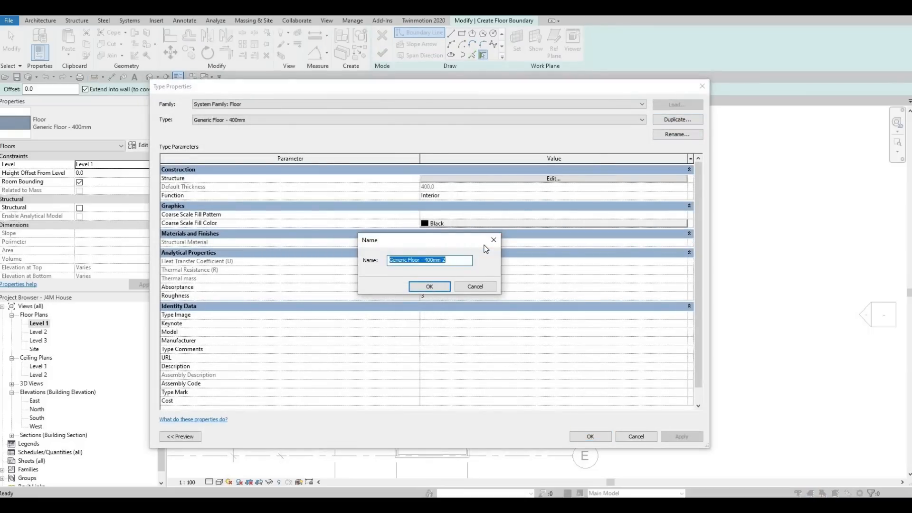
pyautogui.write('fl')
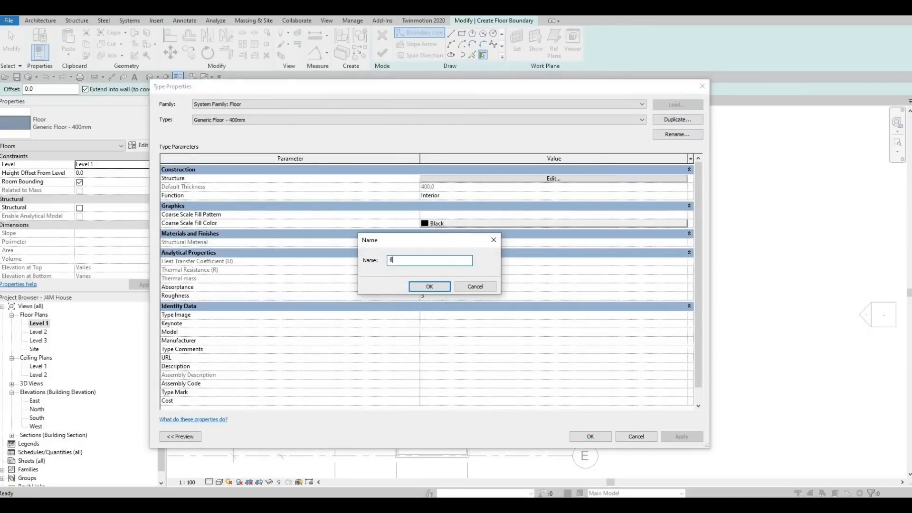
pyautogui.press('BackSpace')
pyautogui.press('BackSpace')
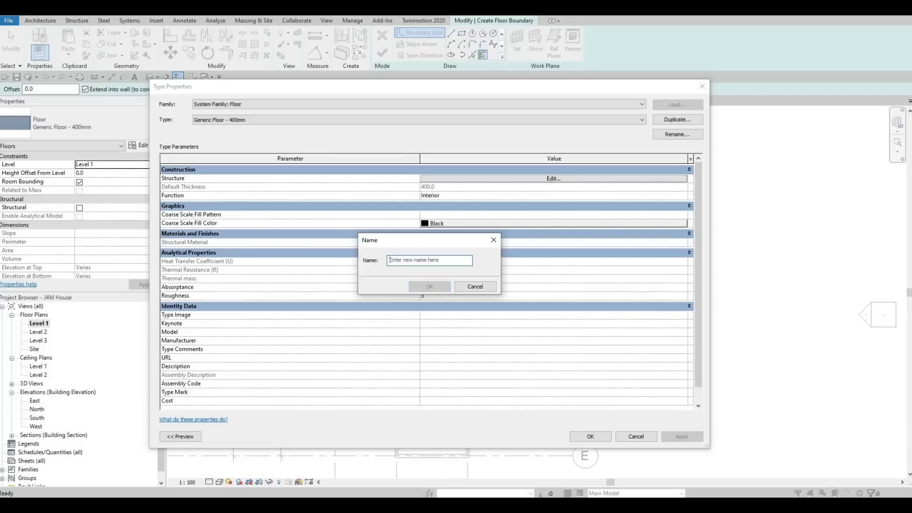
pyautogui.write('FLOOR 1')
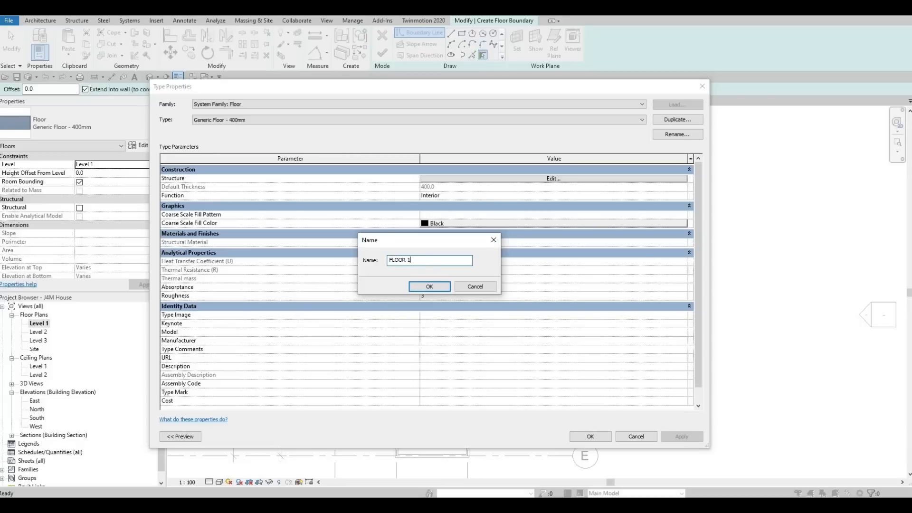
pyautogui.click(430, 286)
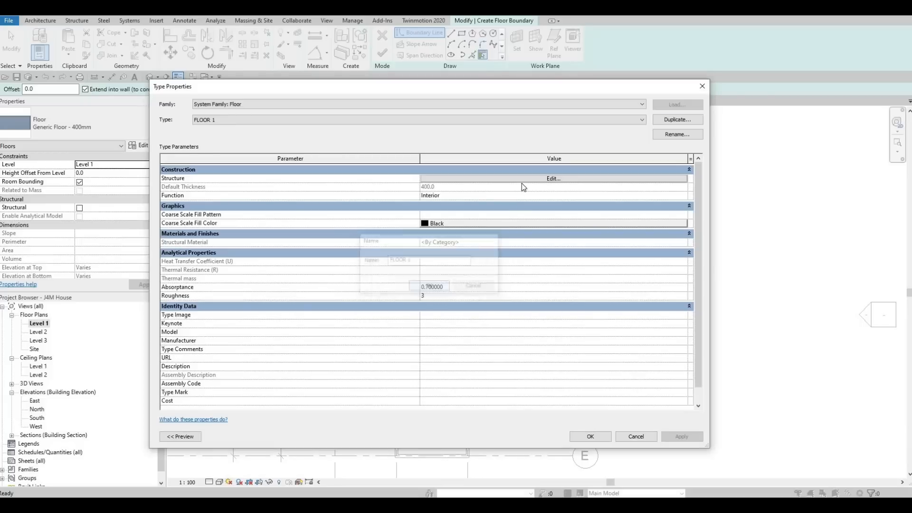
# Step: Set FLOOR 1's structure layer to 200 mm thickness with the Limestone material from the AEC Stone library
pyautogui.click(487, 179)
pyautogui.click(462, 176)
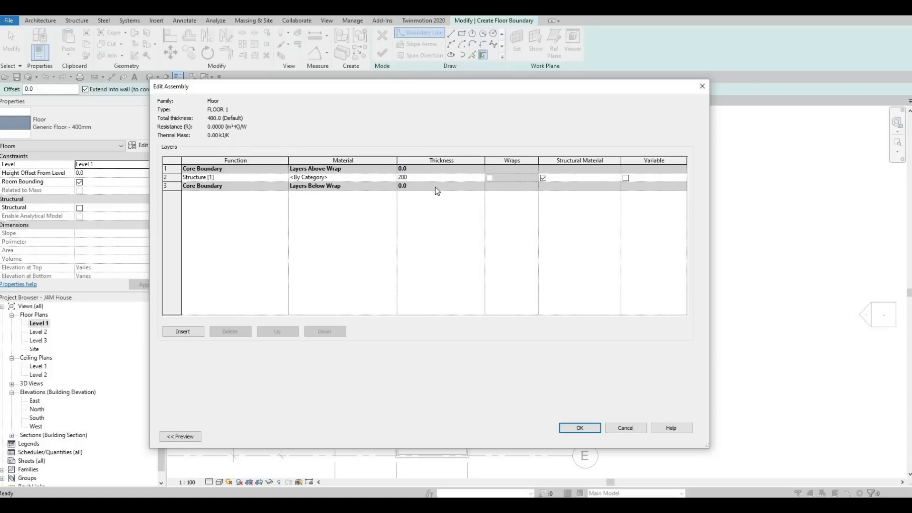
pyautogui.click(389, 177)
pyautogui.click(393, 178)
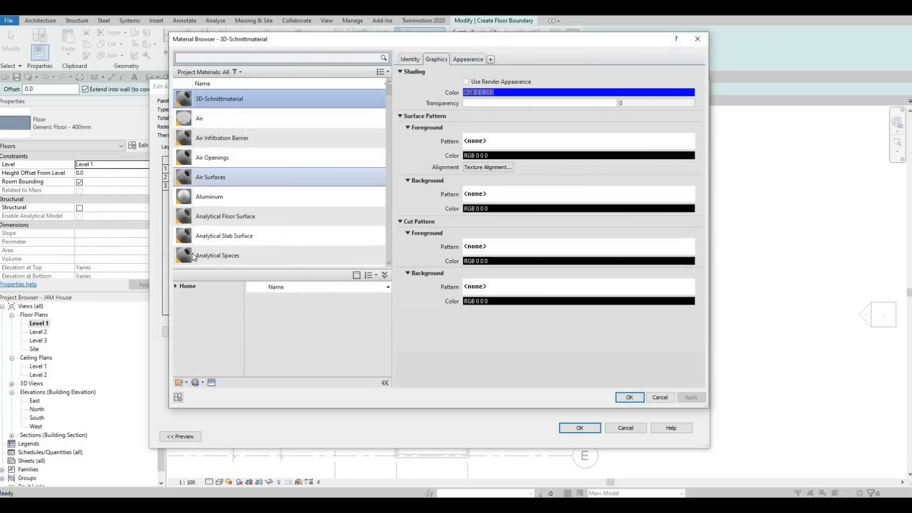
pyautogui.click(175, 285)
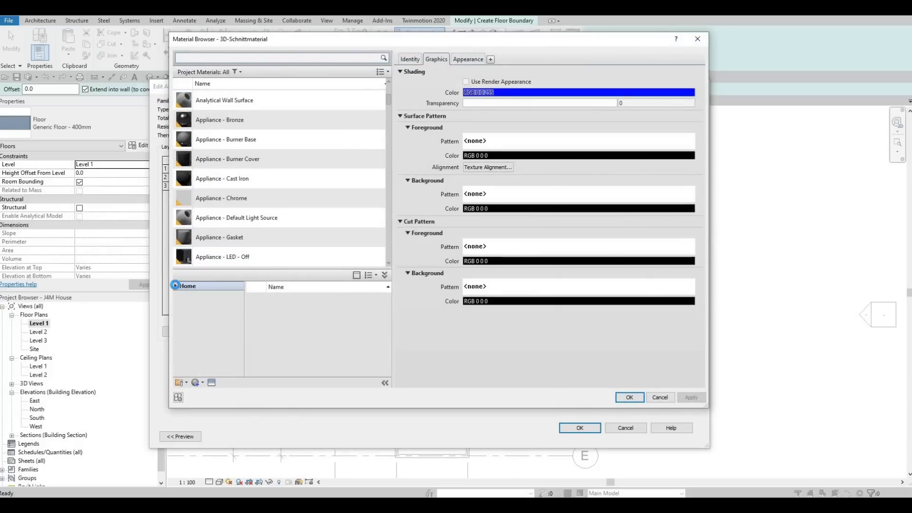
pyautogui.doubleClick(183, 304)
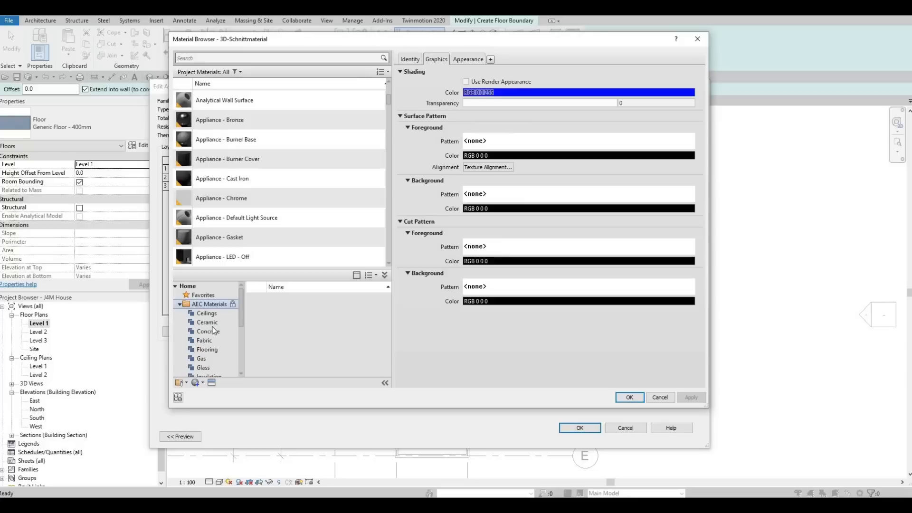
pyautogui.scroll(-3, 203, 361)
pyautogui.scroll(-2, 204, 359)
pyautogui.click(205, 350)
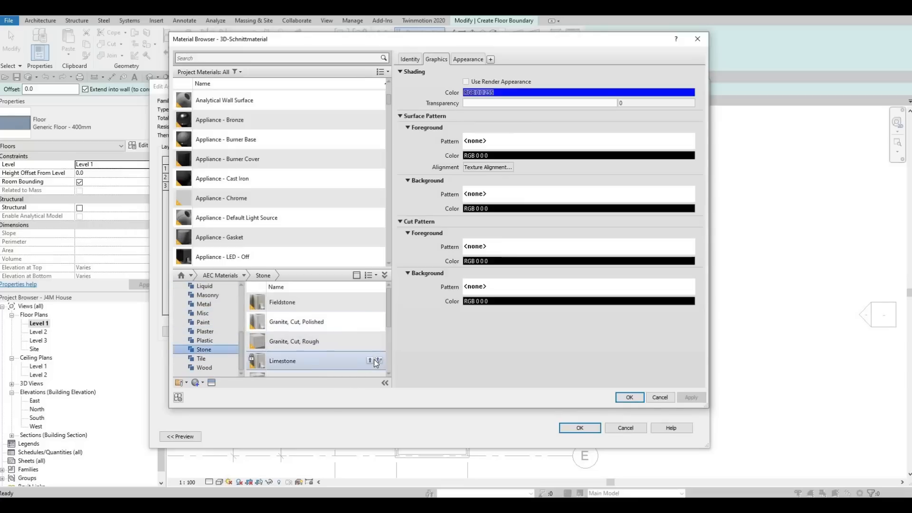
pyautogui.click(370, 361)
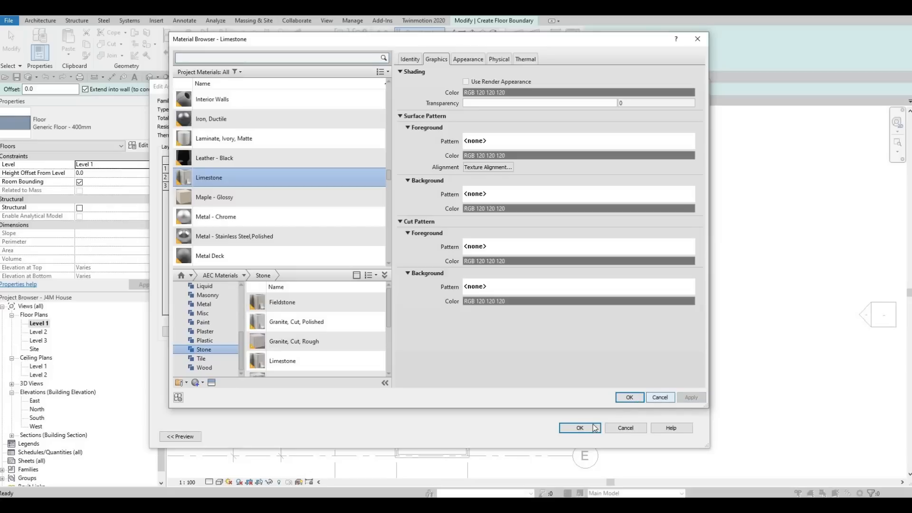
pyautogui.click(630, 397)
pyautogui.click(588, 426)
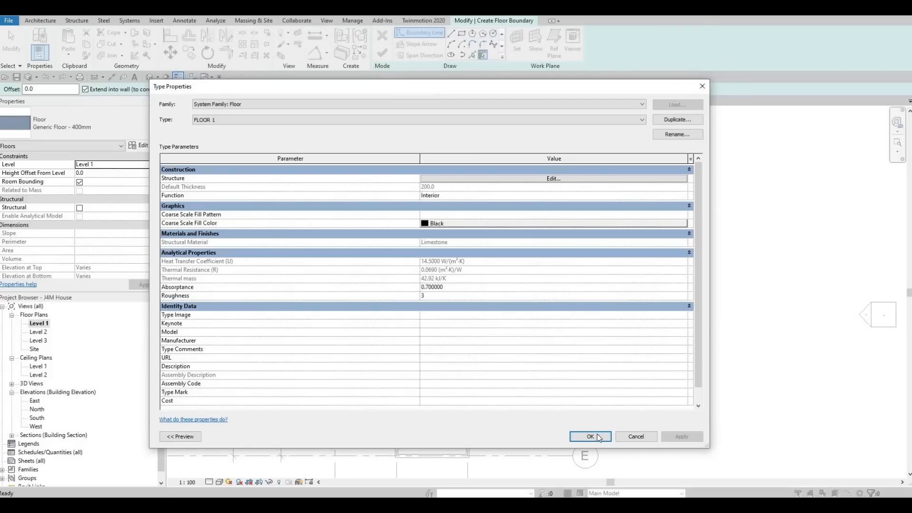
pyautogui.click(598, 437)
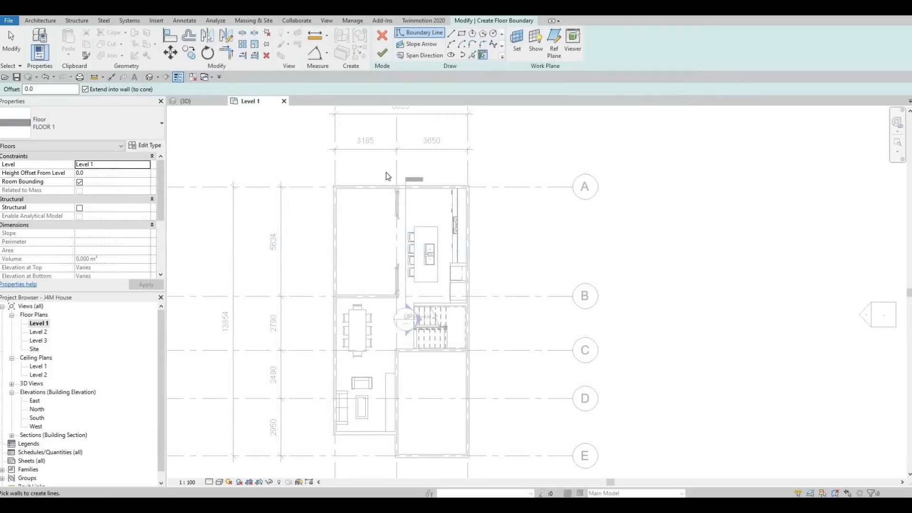
# Step: Draw a rectangular floor boundary from the exterior wall corner at grids A and 1 to the outer corner at grids E and 3
pyautogui.click(462, 36)
pyautogui.scroll(2, 328, 190)
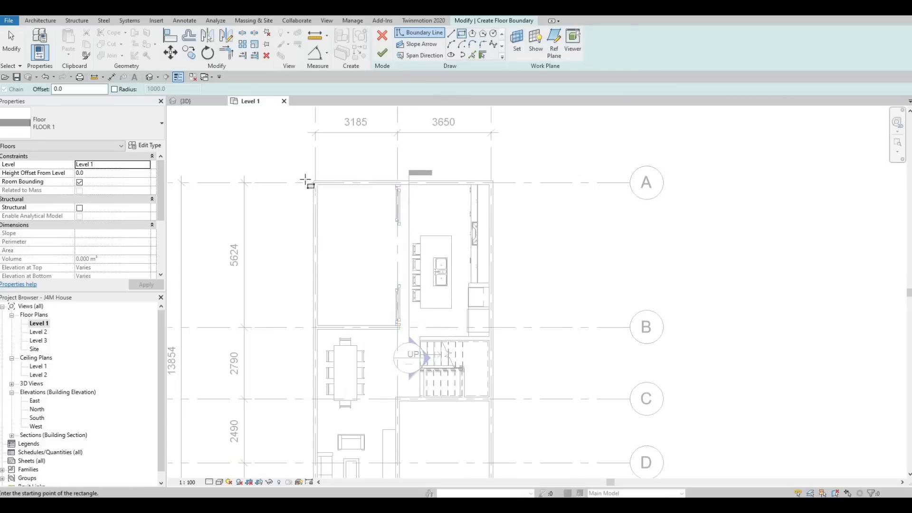
pyautogui.scroll(2, 305, 180)
pyautogui.click(296, 176)
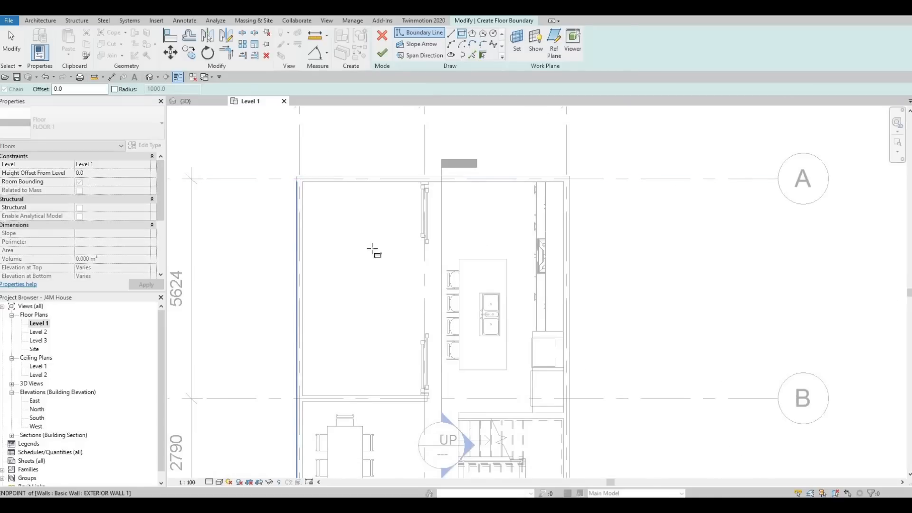
pyautogui.scroll(-2, 423, 238)
pyautogui.moveTo(412, 353); pyautogui.dragTo(416, 271, button='middle')
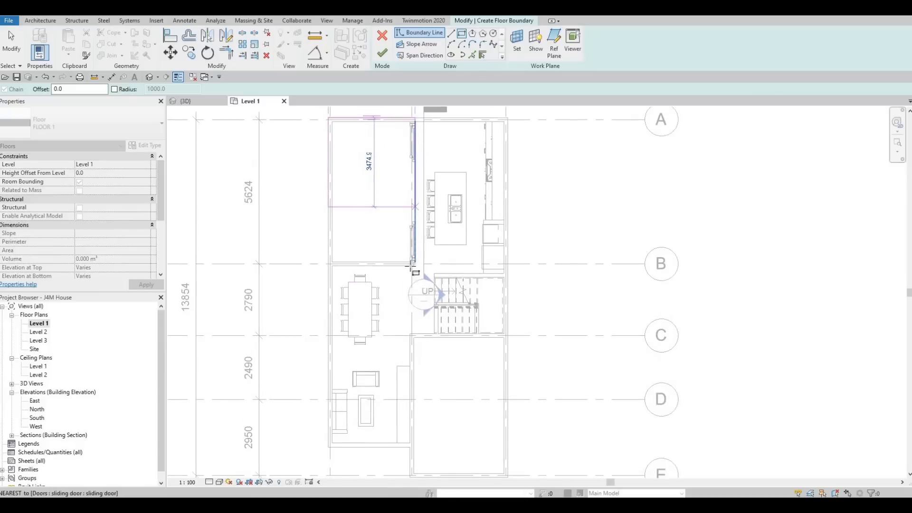
pyautogui.moveTo(371, 174); pyautogui.dragTo(362, 261, button='middle')
pyautogui.scroll(-2, 396, 282)
pyautogui.scroll(-3, 354, 257)
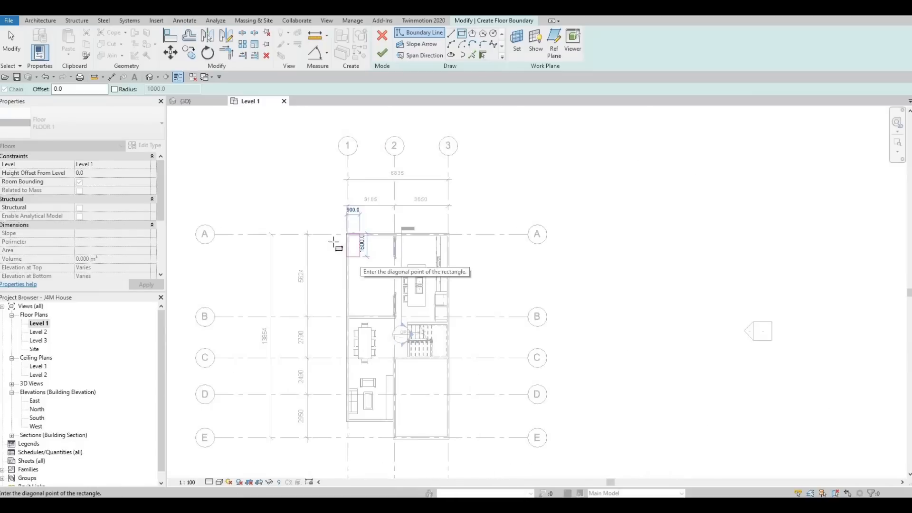
pyautogui.scroll(4, 350, 226)
pyautogui.scroll(3, 368, 274)
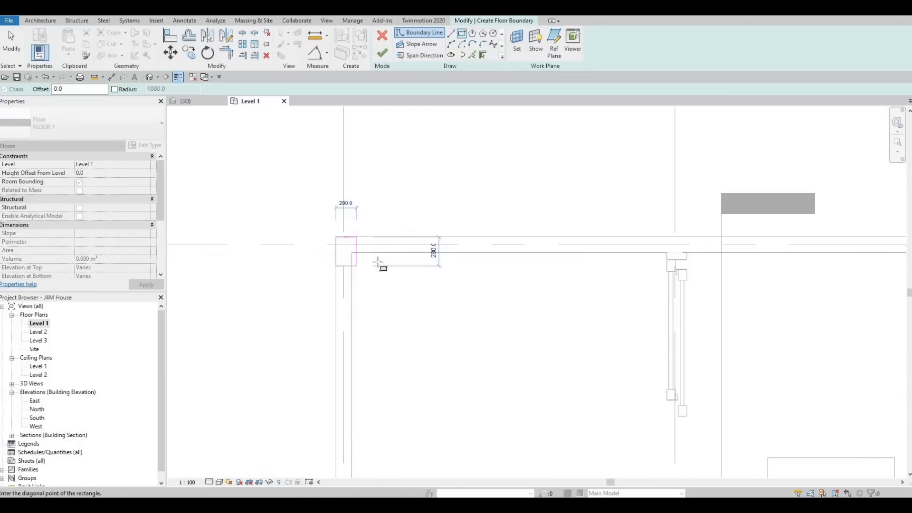
pyautogui.scroll(-3, 446, 235)
pyautogui.scroll(-4, 523, 350)
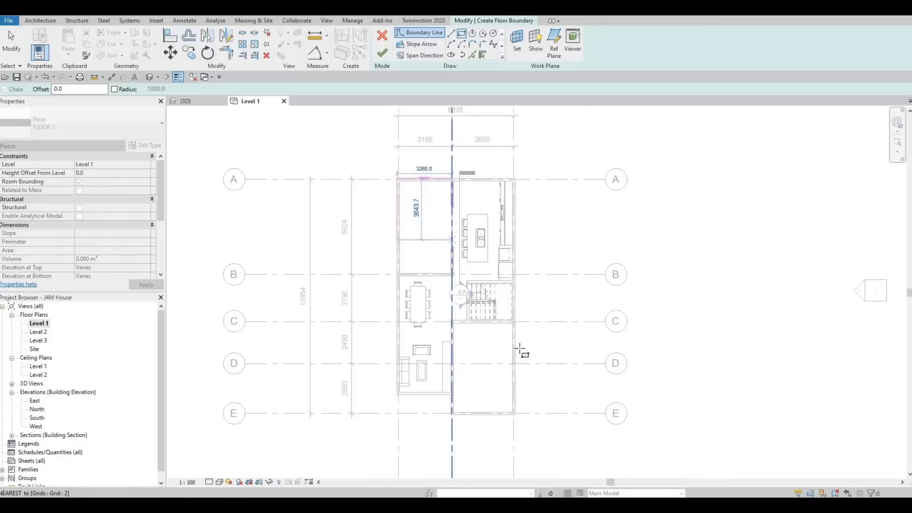
pyautogui.scroll(3, 494, 389)
pyautogui.scroll(3, 486, 397)
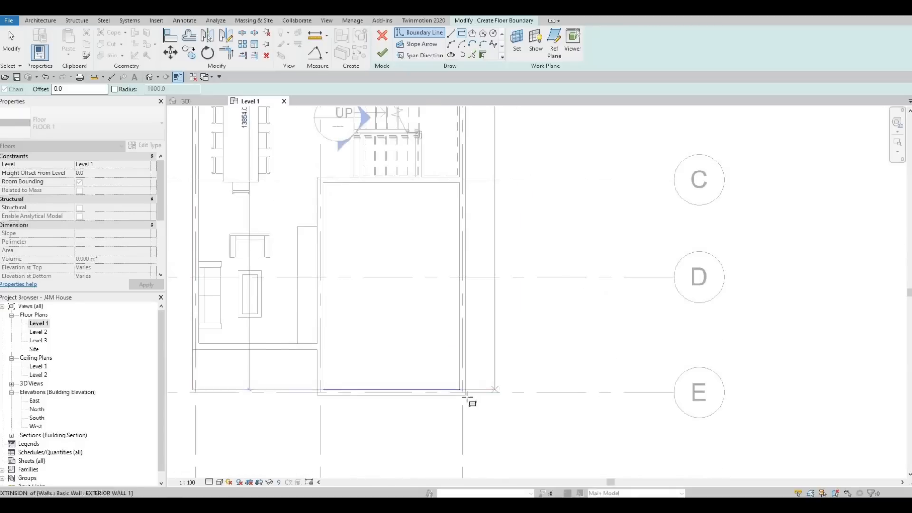
pyautogui.click(466, 396)
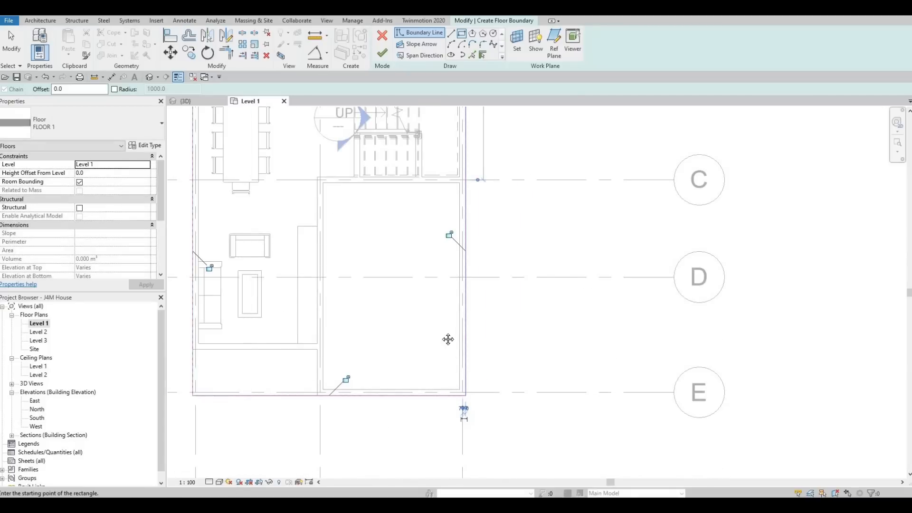
# Step: Add boundary lines by picking the sliding door wall's edge near grid 2 and the open room's inner wall face at grid B
pyautogui.scroll(-2, 450, 354)
pyautogui.scroll(-2, 459, 356)
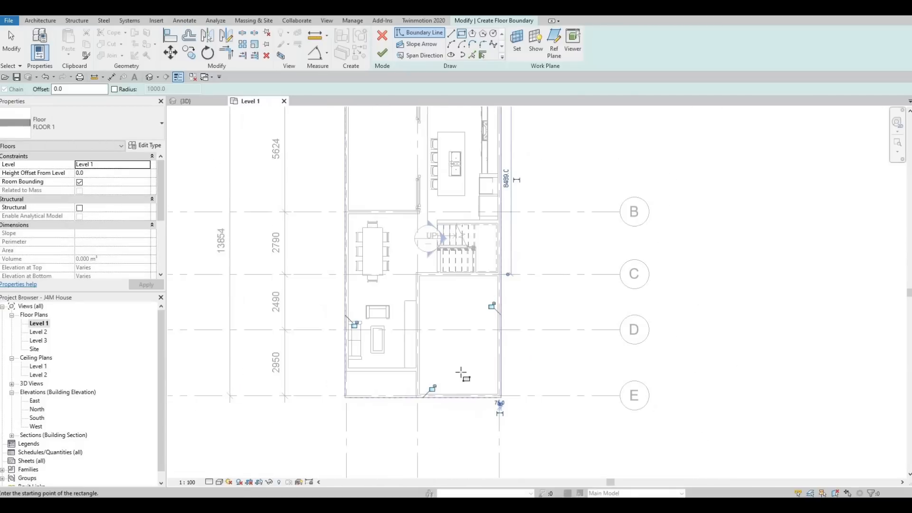
pyautogui.scroll(-2, 452, 344)
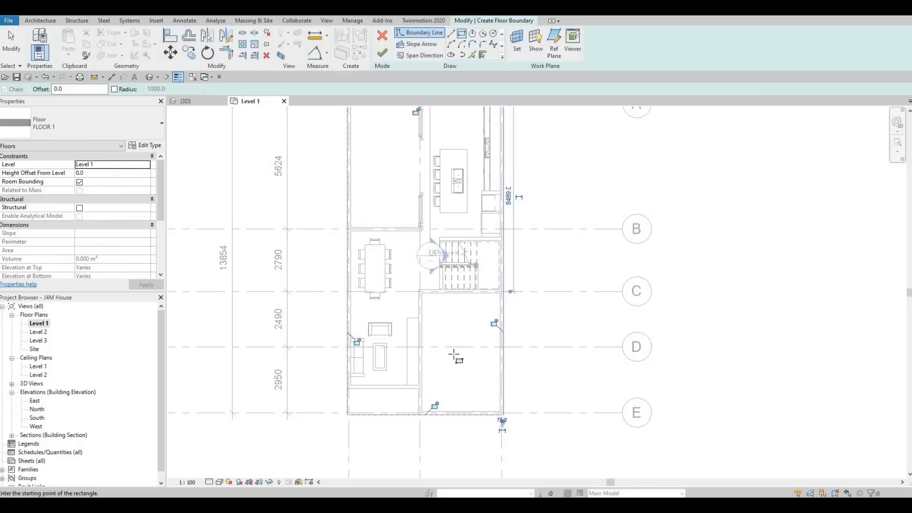
pyautogui.moveTo(452, 363); pyautogui.dragTo(448, 432, button='middle')
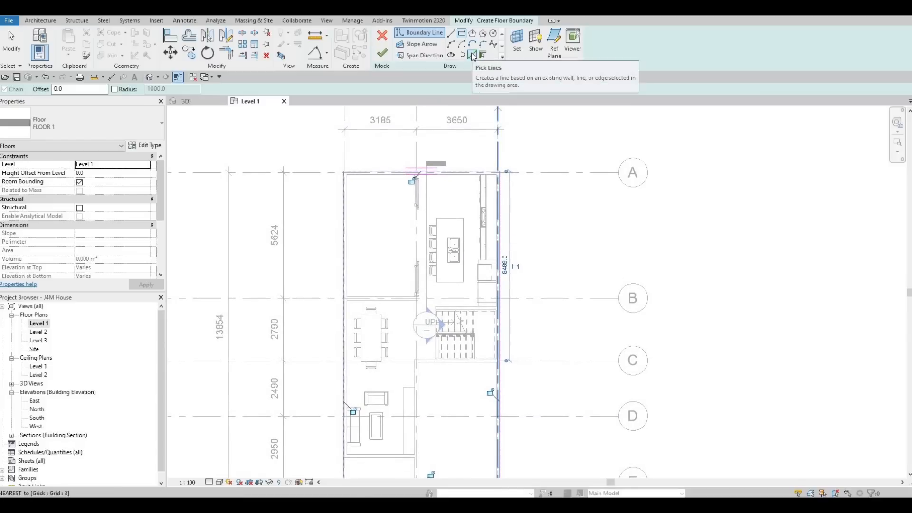
pyautogui.scroll(8, 420, 172)
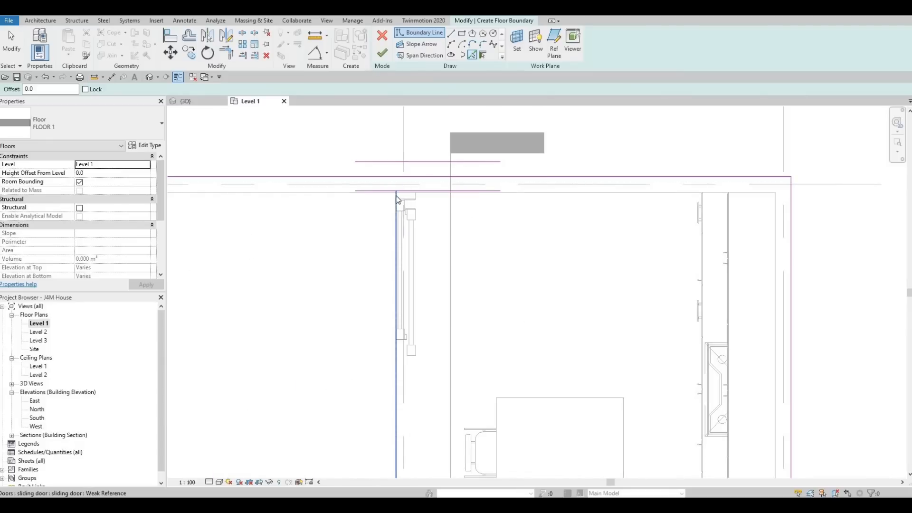
pyautogui.click(396, 262)
pyautogui.scroll(-4, 412, 237)
pyautogui.moveTo(405, 386); pyautogui.dragTo(456, 274, button='middle')
pyautogui.scroll(-1, 456, 274)
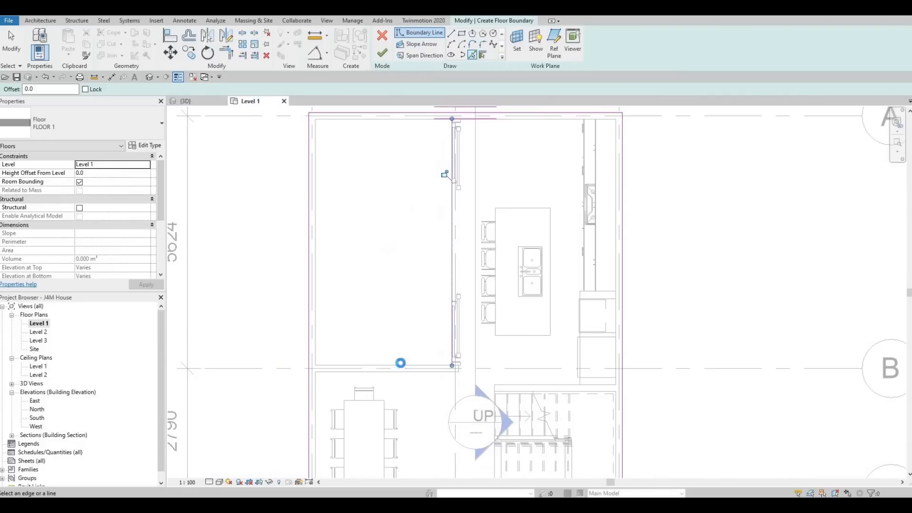
pyautogui.click(363, 372)
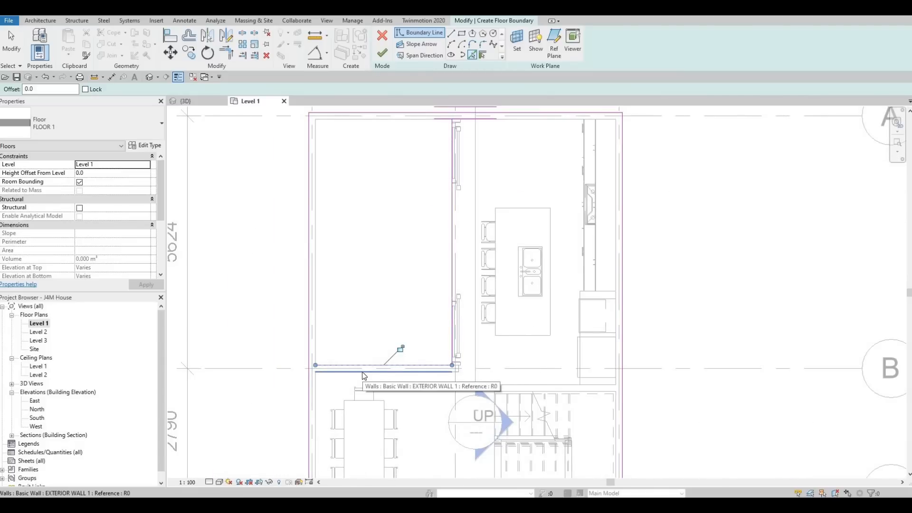
pyautogui.press('Escape')
pyautogui.press('Escape')
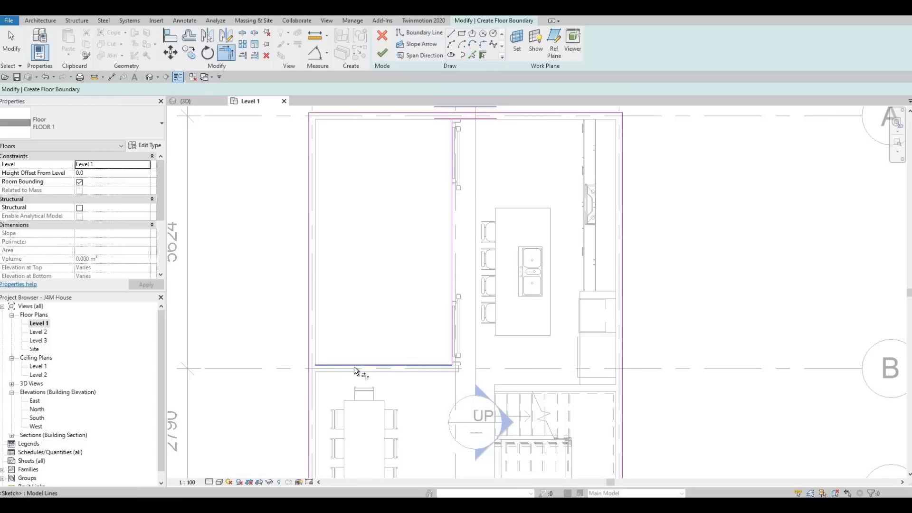
# Step: Trim the boundary lines to corners so the floor outline excludes the empty room between grids A and B beside the kitchen
pyautogui.click(309, 393)
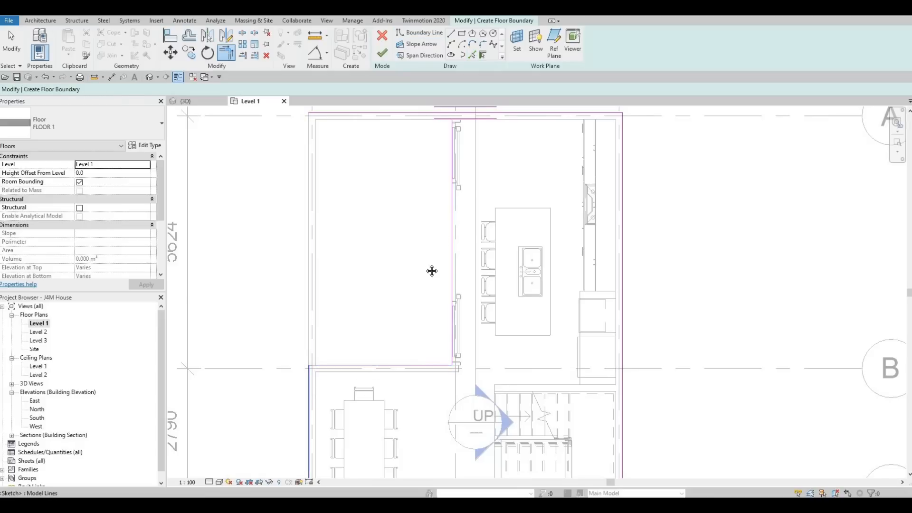
pyautogui.moveTo(454, 154); pyautogui.dragTo(444, 193, button='middle')
pyautogui.click(444, 193)
pyautogui.click(488, 159)
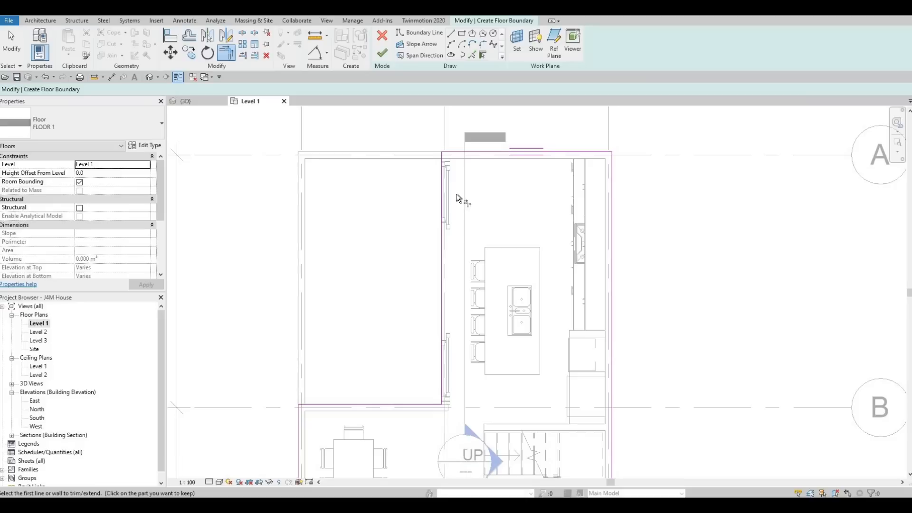
pyautogui.press('F1')
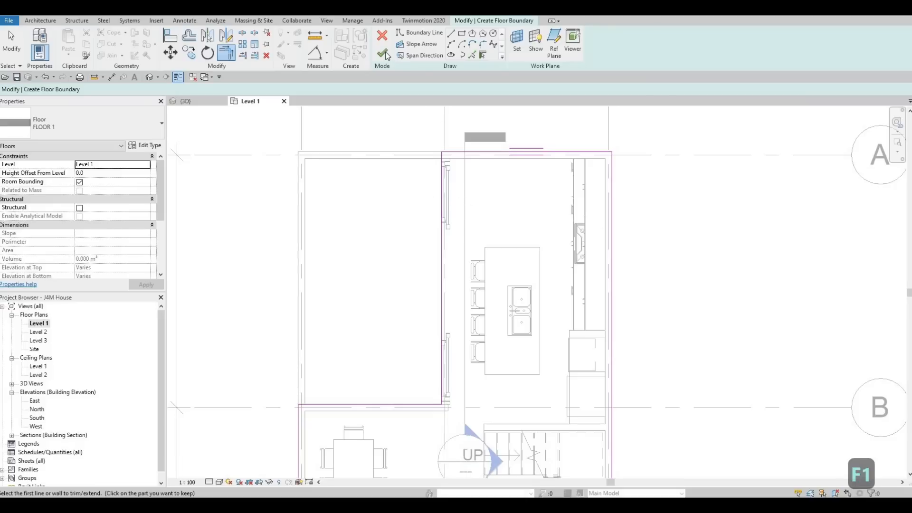
# Step: Finish the FLOOR 1 boundary sketch, check the floor in the 3D view, and return to the Level 1 plan
pyautogui.click(383, 52)
pyautogui.click(385, 52)
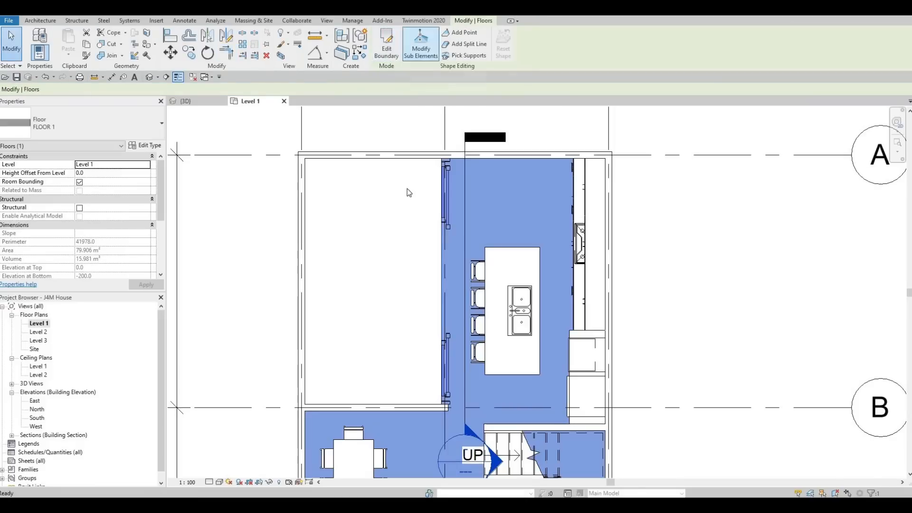
pyautogui.scroll(-1, 408, 188)
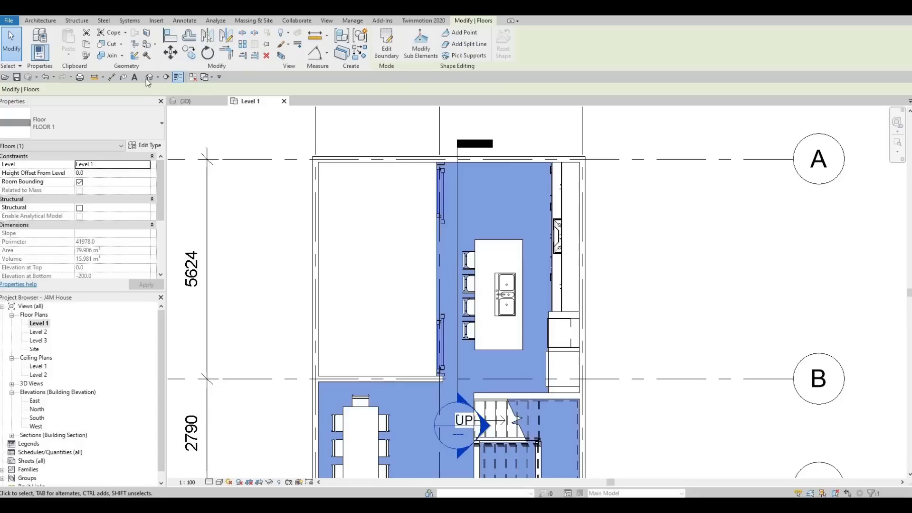
pyautogui.click(194, 101)
pyautogui.scroll(1, 333, 278)
pyautogui.press('Escape')
pyautogui.press('Escape')
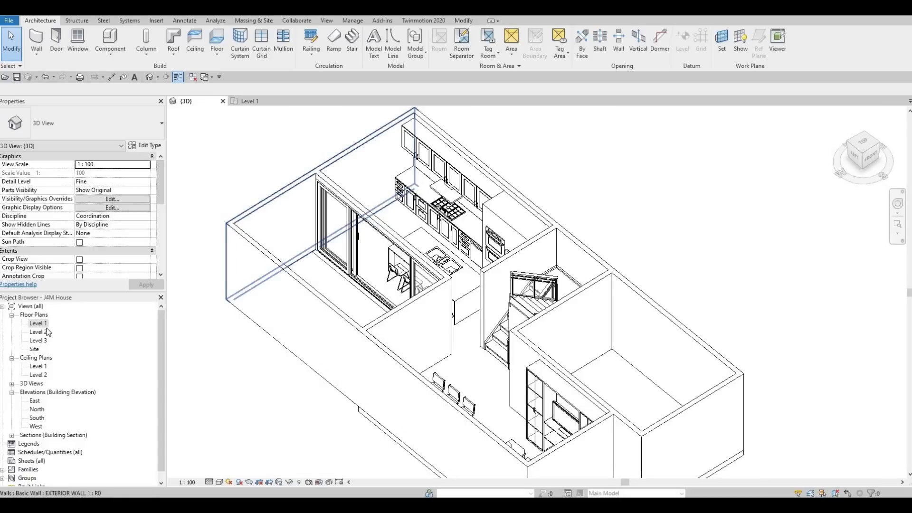
pyautogui.hotkey('ctrl', 'Tab')
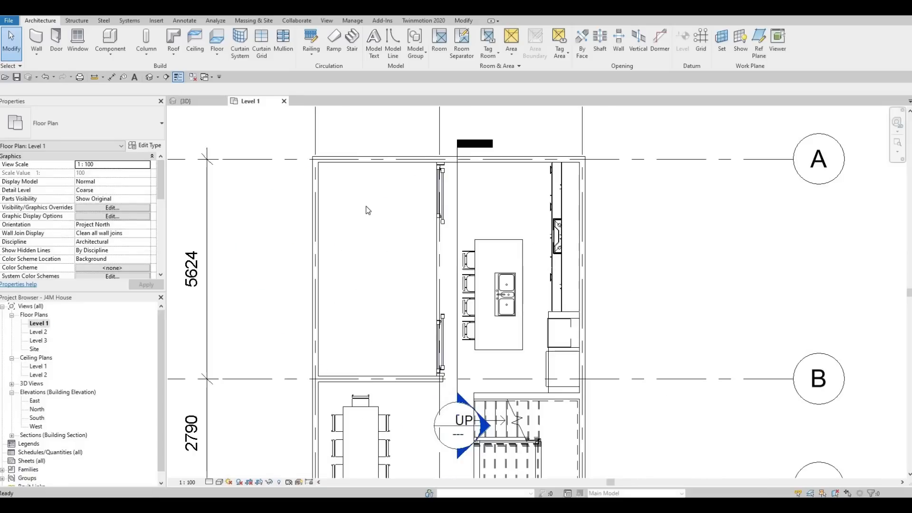
# Step: Trim the exterior walls to corners at grids A and 2 and at grids B and 1, removing the stretches enclosing the open room
pyautogui.click(378, 161)
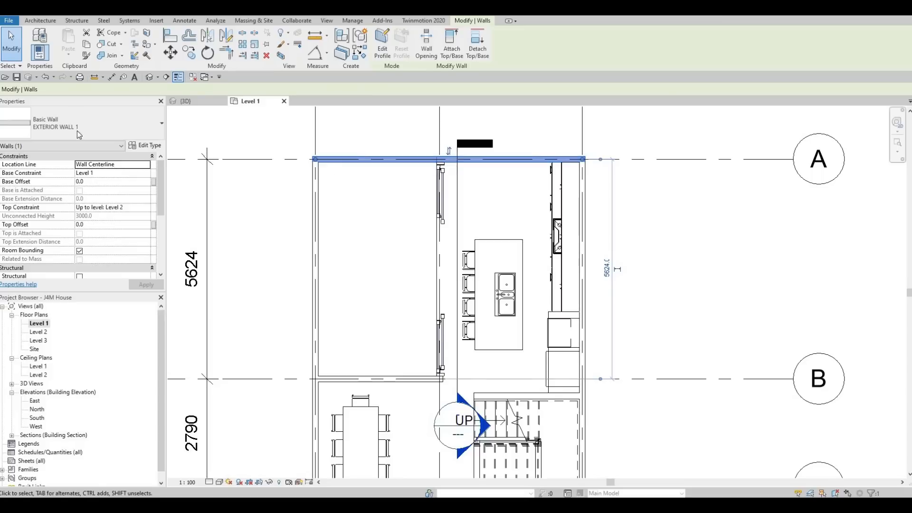
pyautogui.scroll(4, 449, 159)
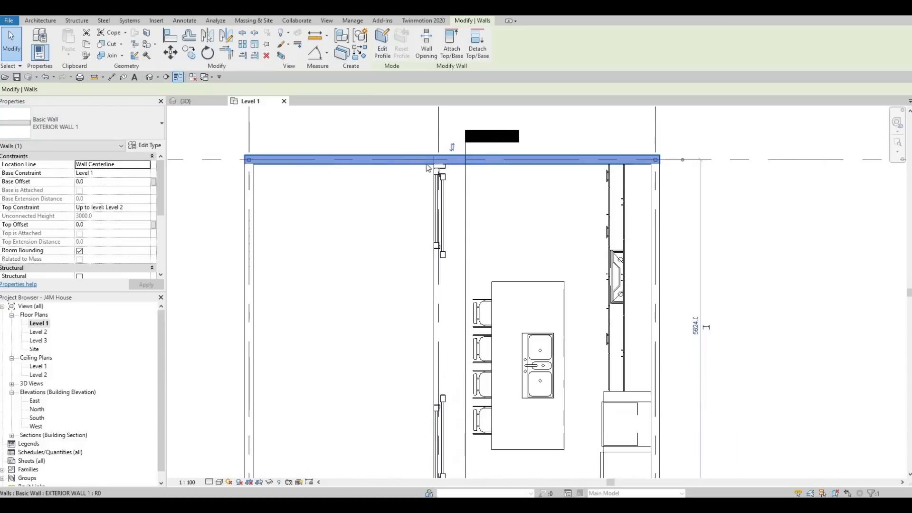
pyautogui.press('Escape')
pyautogui.press('Escape')
pyautogui.scroll(-3, 404, 174)
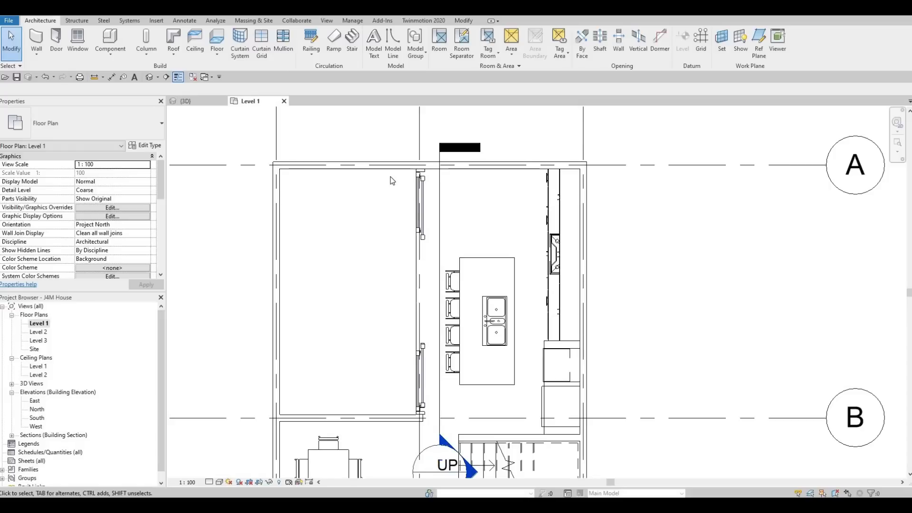
pyautogui.scroll(3, 424, 169)
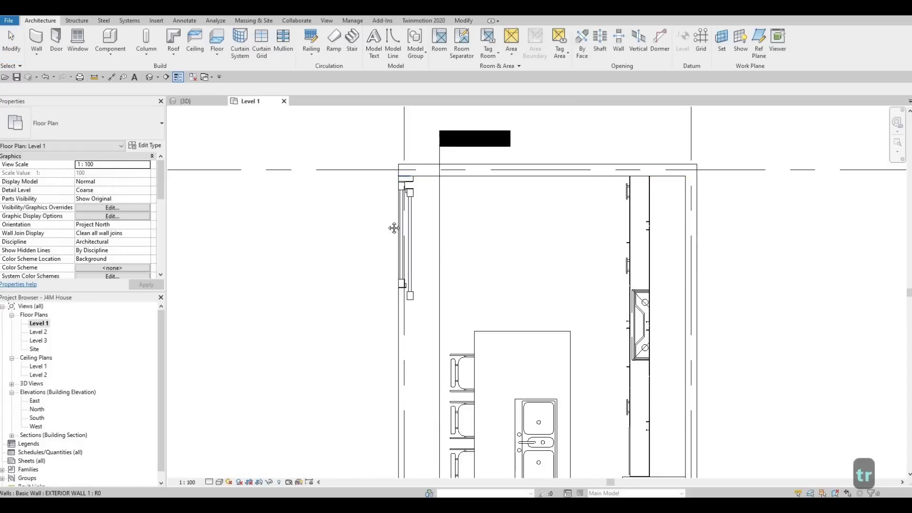
pyautogui.scroll(-2, 417, 174)
pyautogui.moveTo(346, 362); pyautogui.dragTo(410, 333, button='middle')
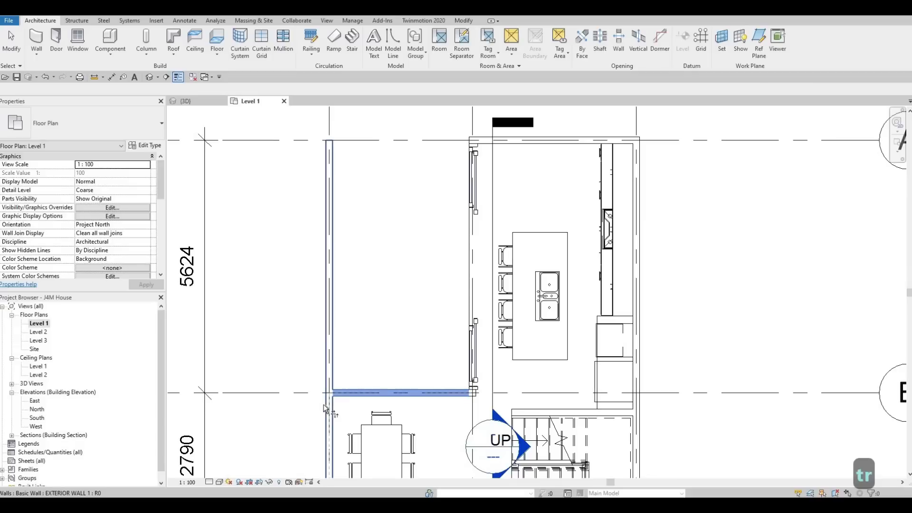
pyautogui.press('Delete')
pyautogui.press('t')
pyautogui.press('r')
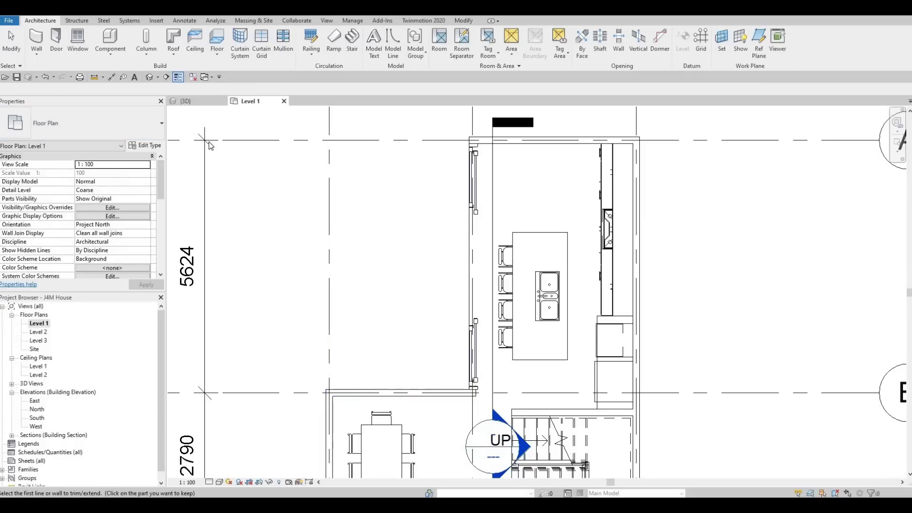
pyautogui.press('Escape')
pyautogui.press('Escape')
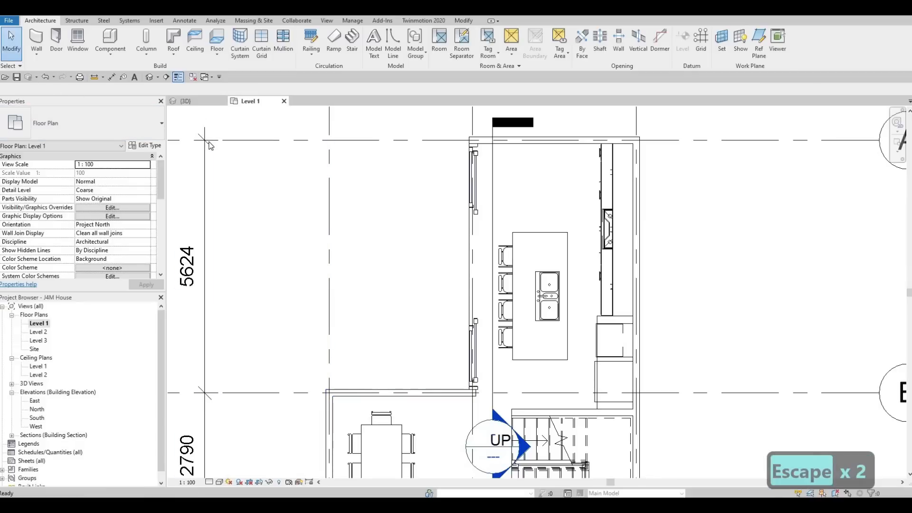
# Step: Start a wall and duplicate the INTERIOR WALL 1 type as BOARDER WALL
pyautogui.click(37, 42)
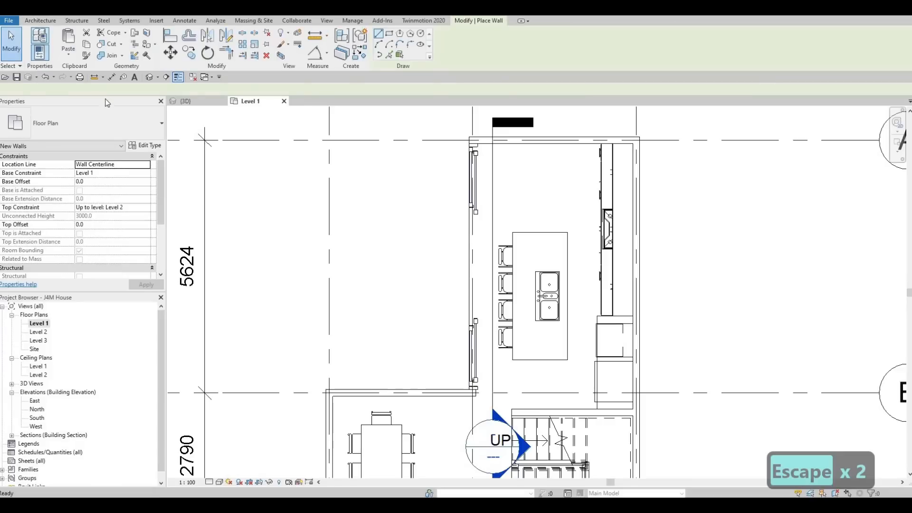
pyautogui.click(150, 149)
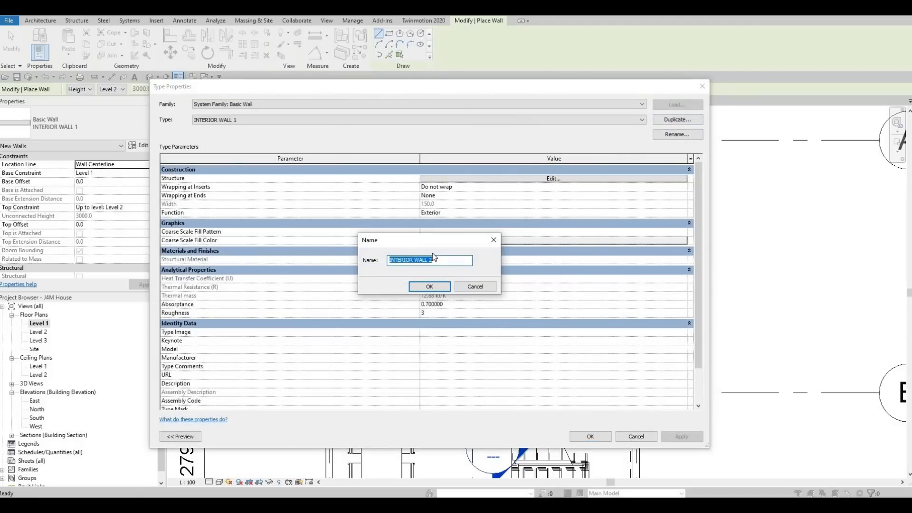
pyautogui.write('B')
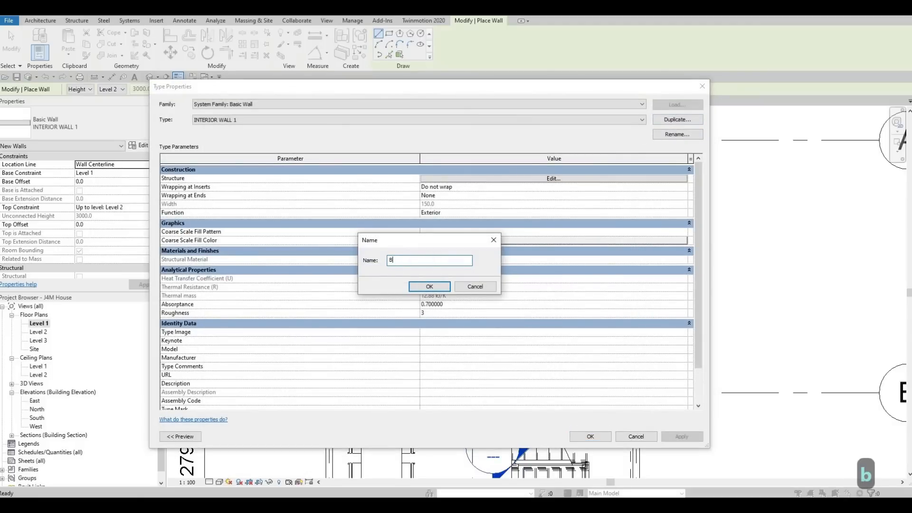
pyautogui.write('OARDER WALL')
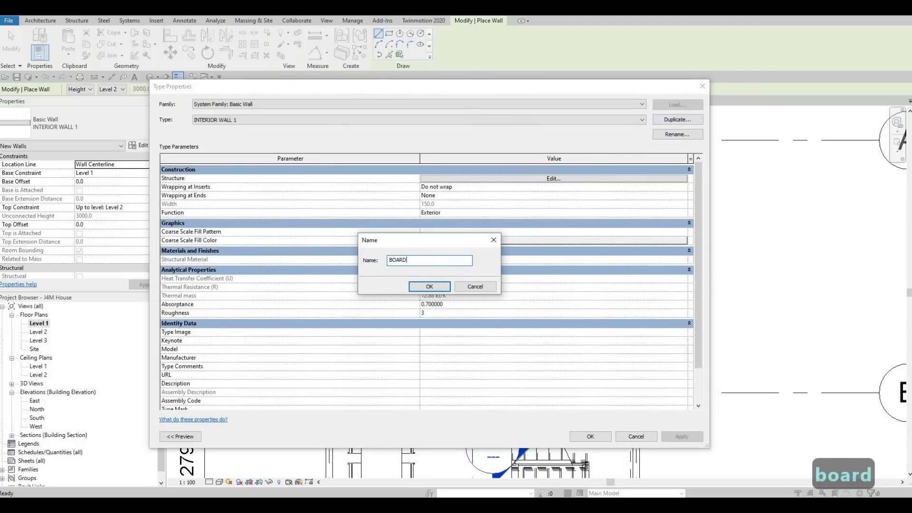
pyautogui.click(429, 286)
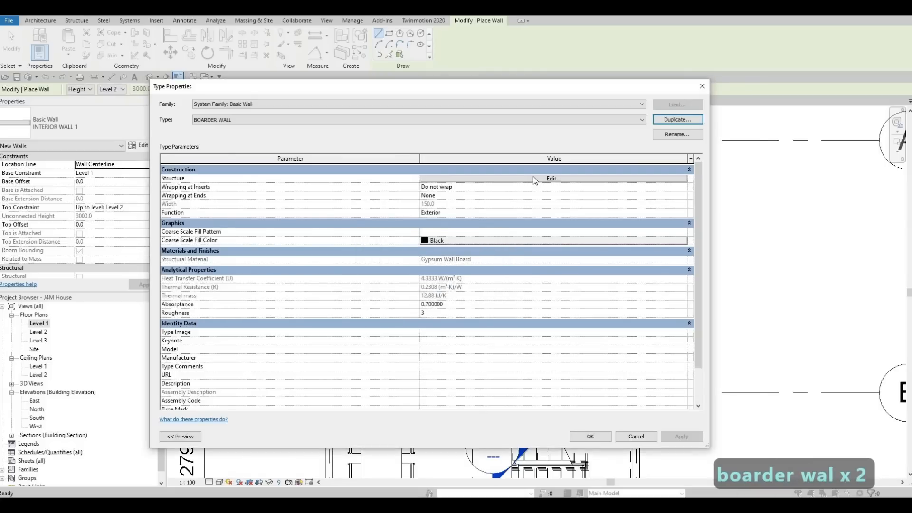
# Step: Assign the Concrete Masonry Units material to BOARDER WALL's structure layer
pyautogui.click(475, 179)
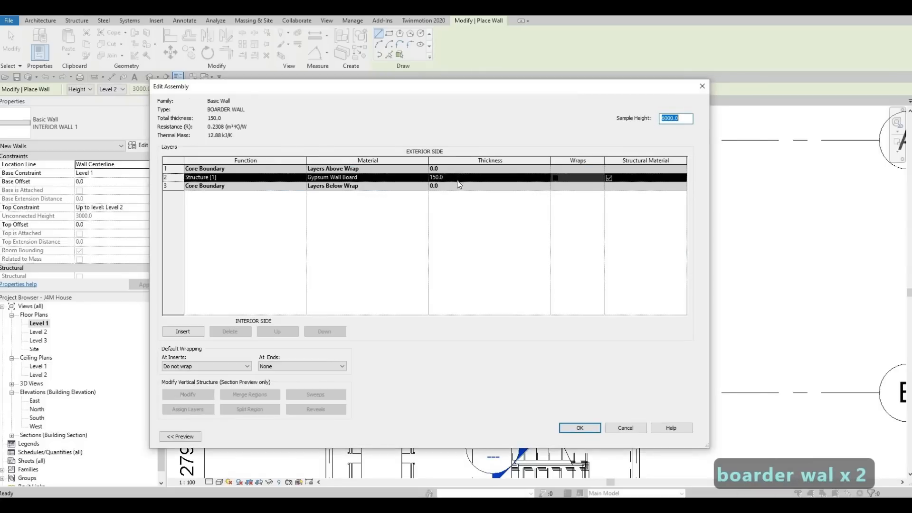
pyautogui.click(408, 177)
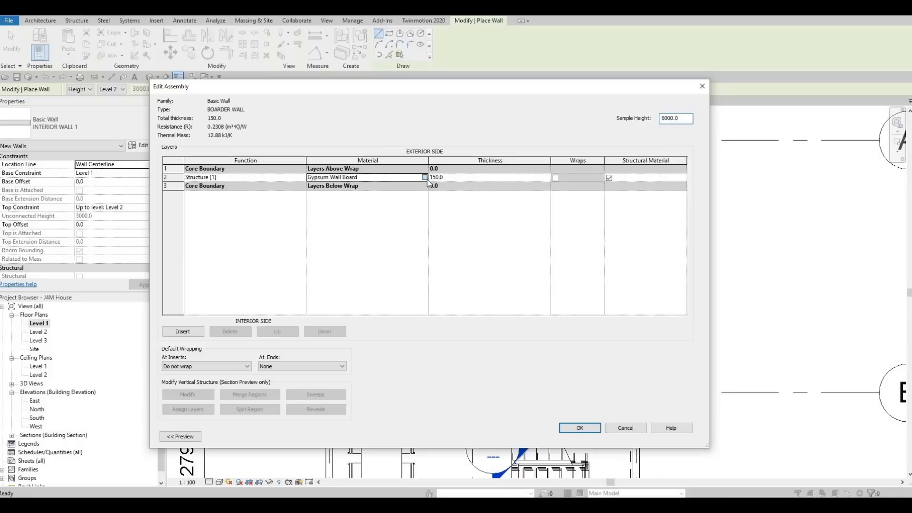
pyautogui.click(423, 177)
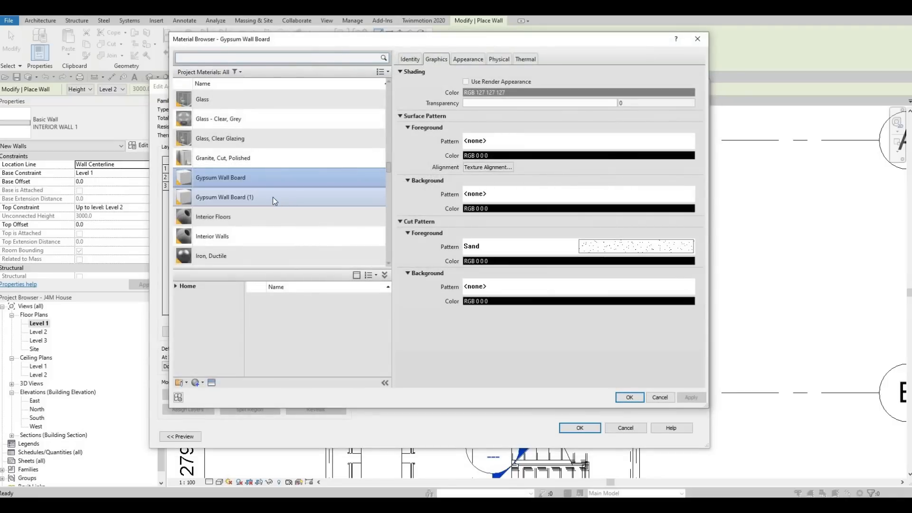
pyautogui.scroll(6, 272, 195)
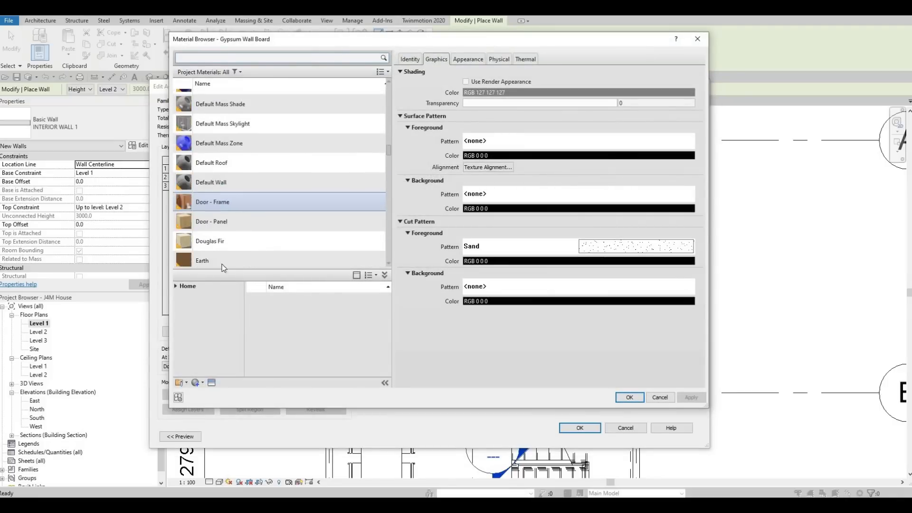
pyautogui.scroll(-4, 272, 195)
pyautogui.click(175, 286)
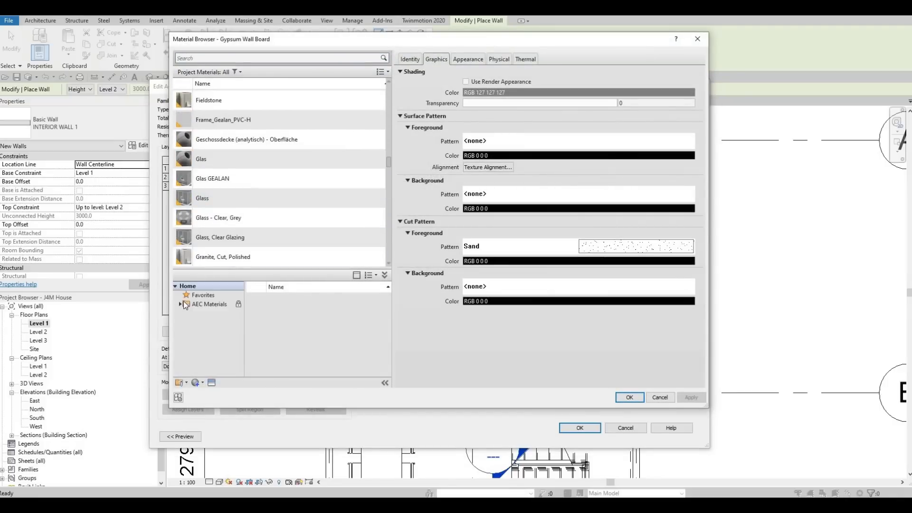
pyautogui.scroll(1, 239, 87)
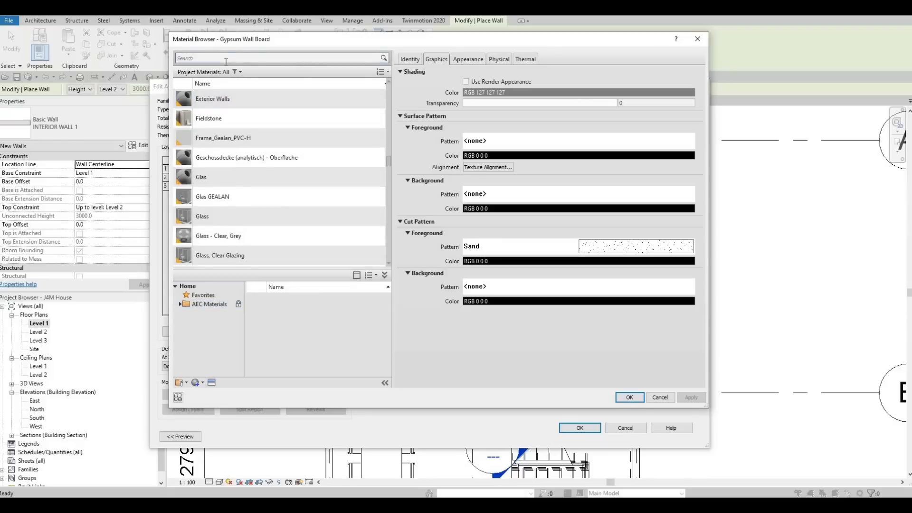
pyautogui.click(227, 58)
pyautogui.write('CON')
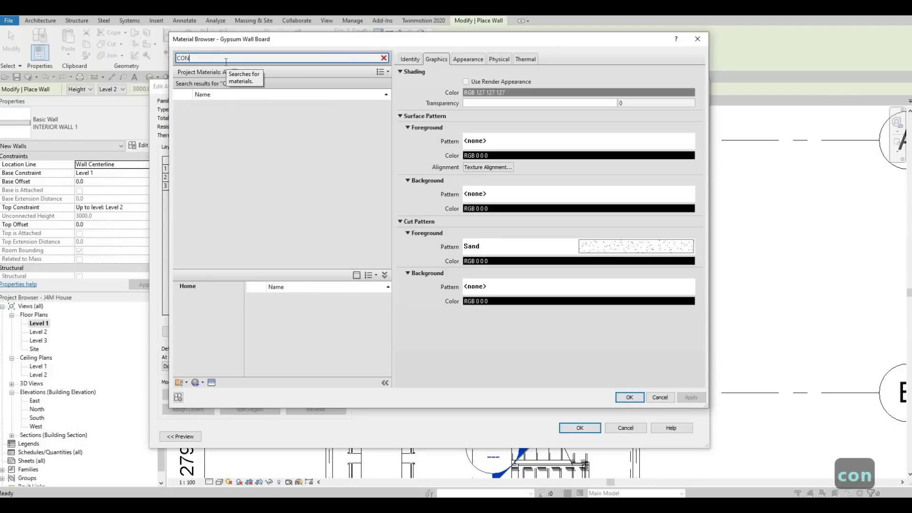
pyautogui.write('CRE')
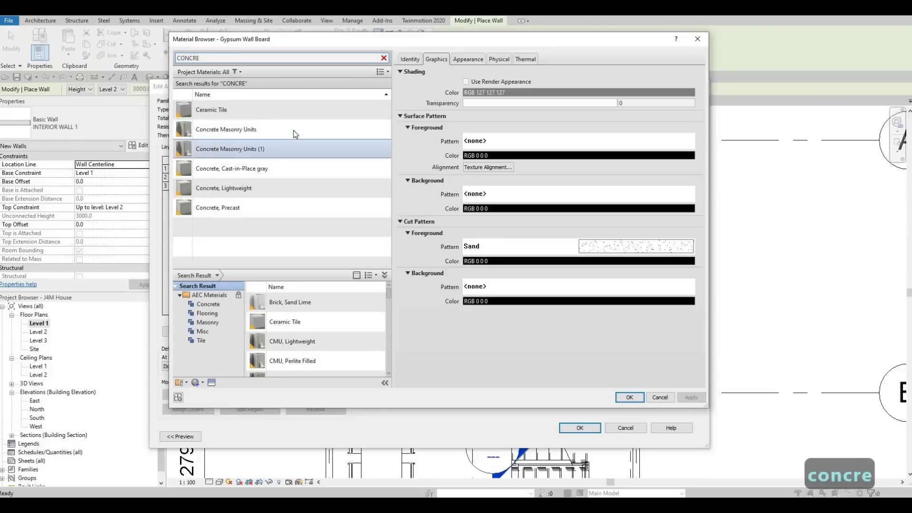
pyautogui.click(377, 129)
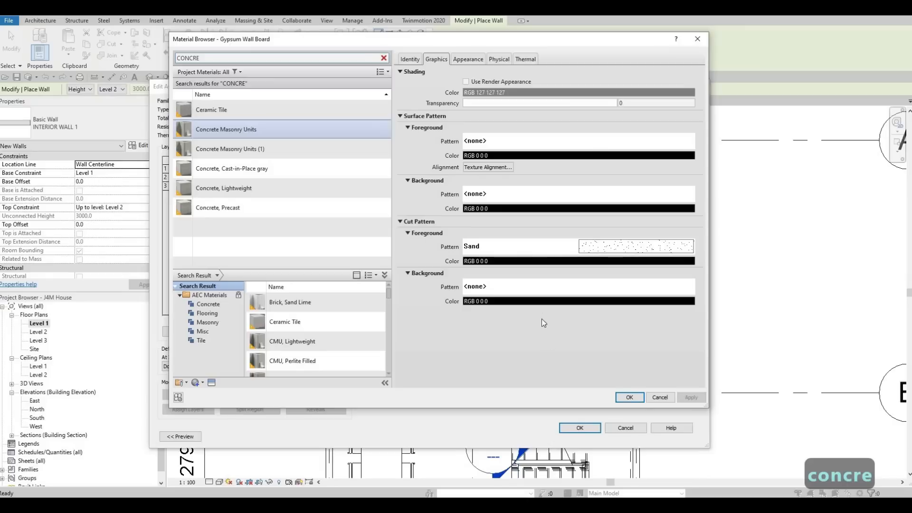
pyautogui.click(630, 397)
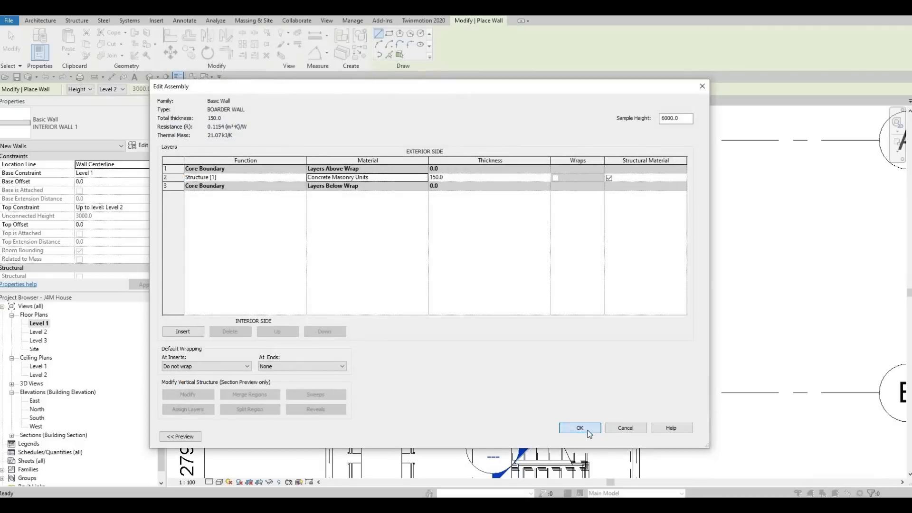
pyautogui.click(589, 434)
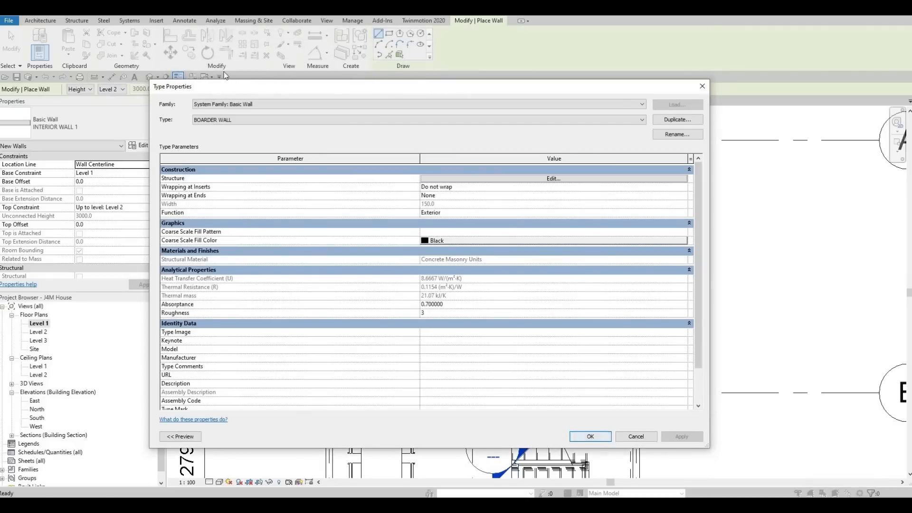
pyautogui.click(577, 433)
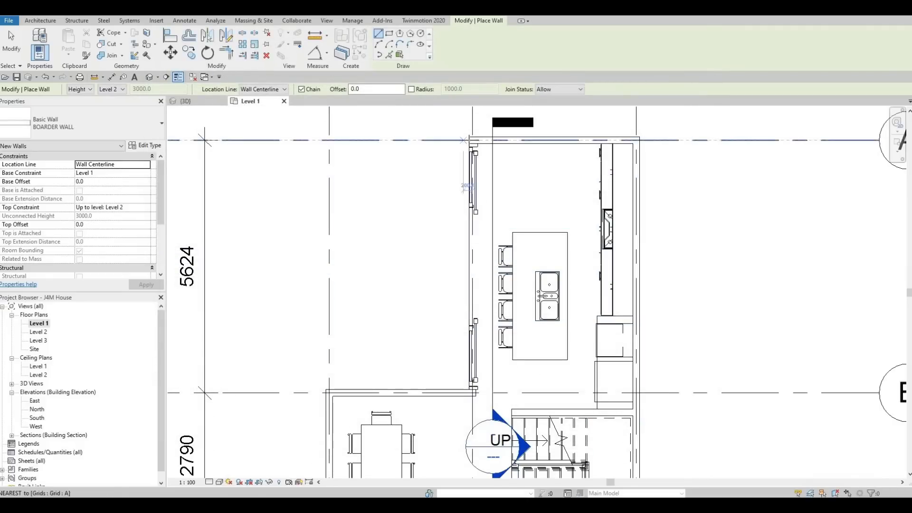
# Step: Draw BOARDER WALL segments from the exterior wall end at grid 2 along grid A to grid 1, and down grid 1 to the wall at grid B
pyautogui.scroll(1, 473, 142)
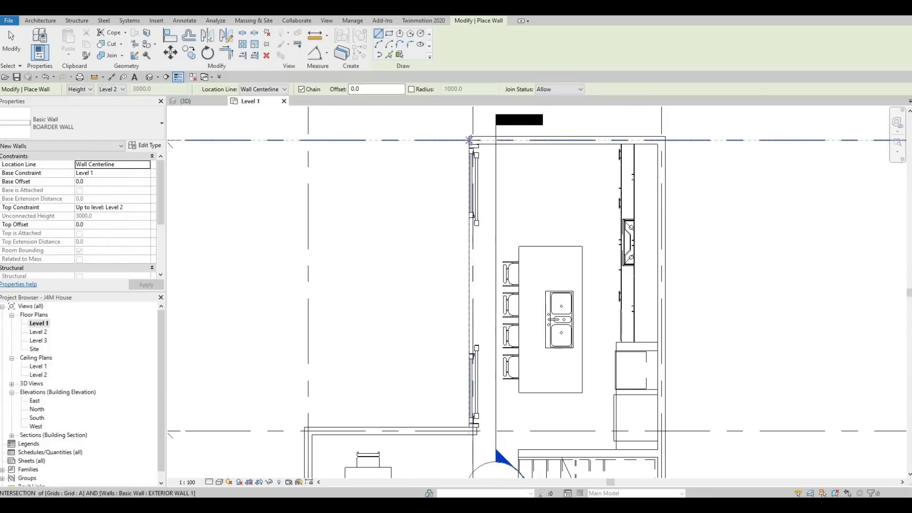
pyautogui.scroll(2, 463, 141)
pyautogui.click(468, 140)
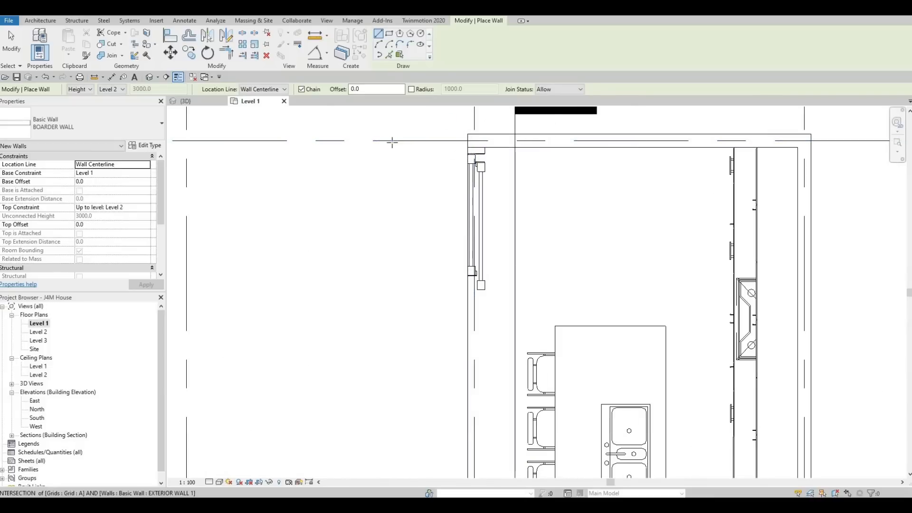
pyautogui.scroll(-2, 391, 141)
pyautogui.click(257, 141)
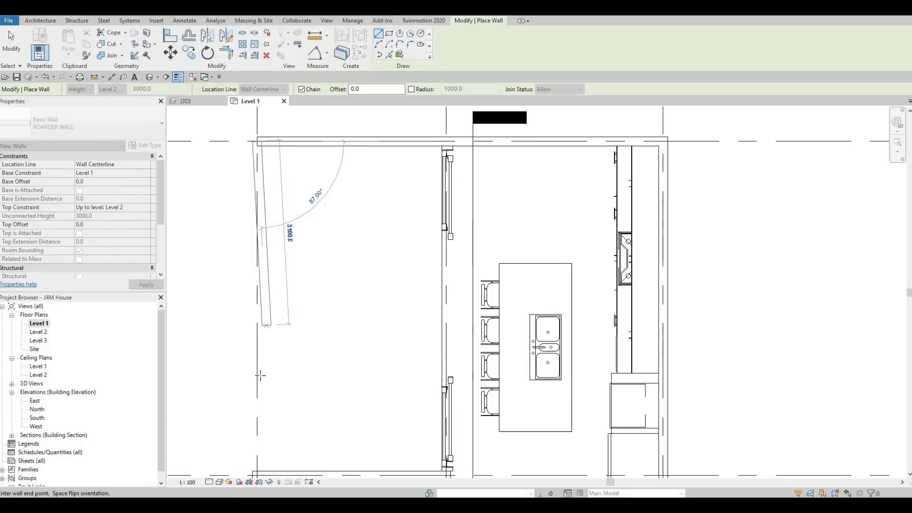
pyautogui.moveTo(281, 343); pyautogui.dragTo(290, 276, button='middle')
pyautogui.click(267, 407)
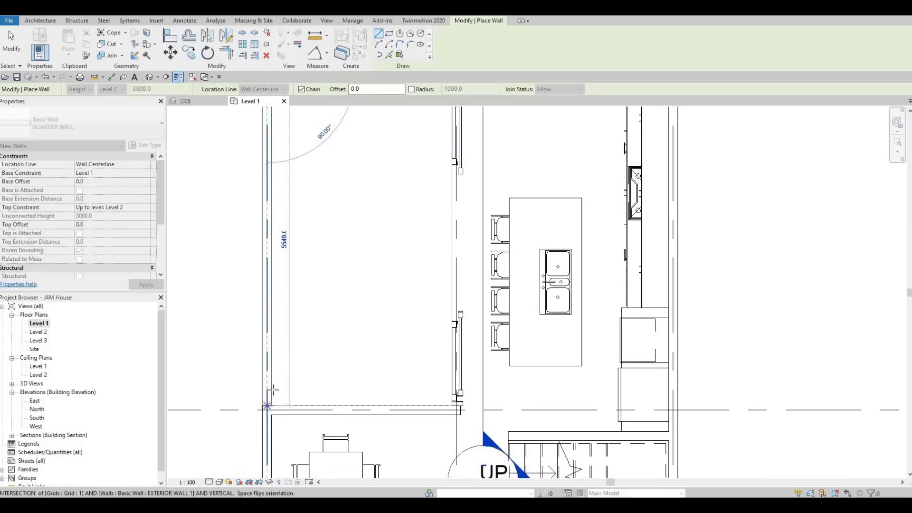
pyautogui.press('Escape')
pyautogui.press('Escape')
pyautogui.press('Escape')
# Step: Set the Top Offset of both BOARDER WALL segments, along grids A and 1, to 1500
pyautogui.click(268, 266)
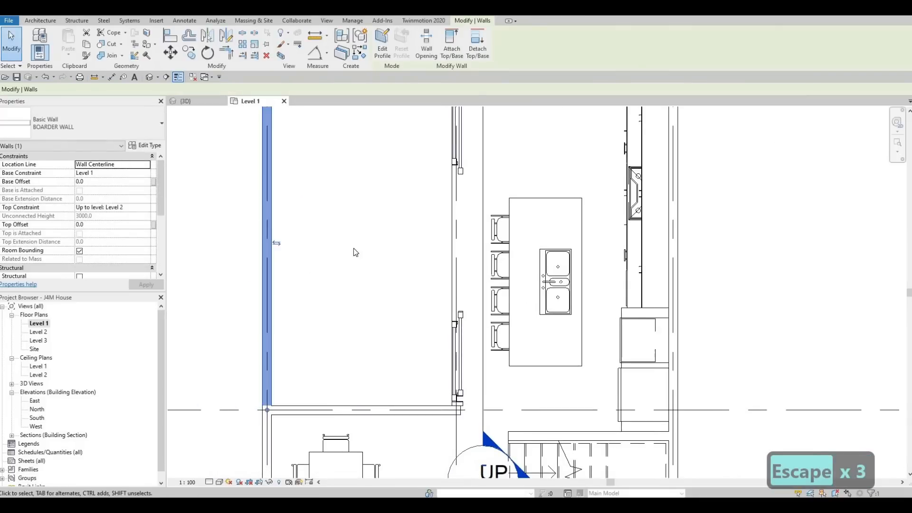
pyautogui.keyDown('ctrl'); pyautogui.scroll(3, 357, 204); pyautogui.keyUp('ctrl')
pyautogui.scroll(-1, 349, 193)
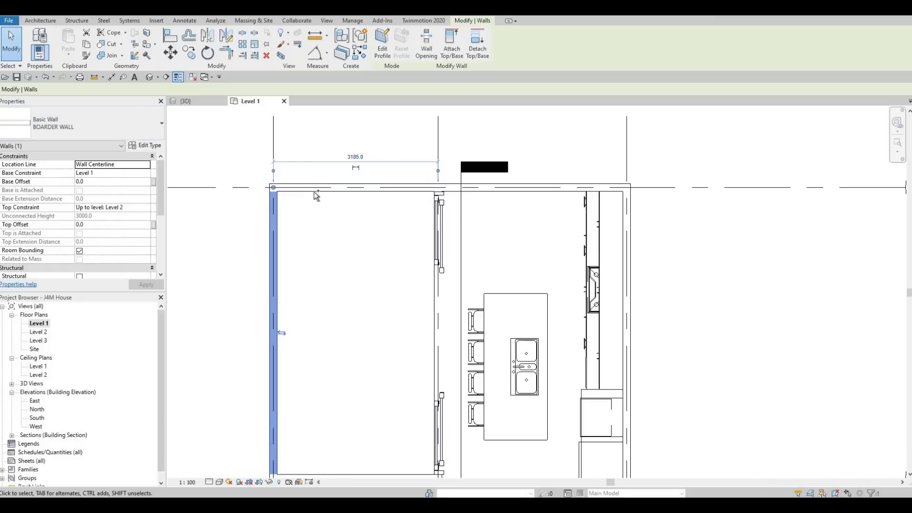
pyautogui.keyDown('ctrl'); pyautogui.click(446, 188); pyautogui.keyUp('ctrl')
pyautogui.scroll(2, 440, 187)
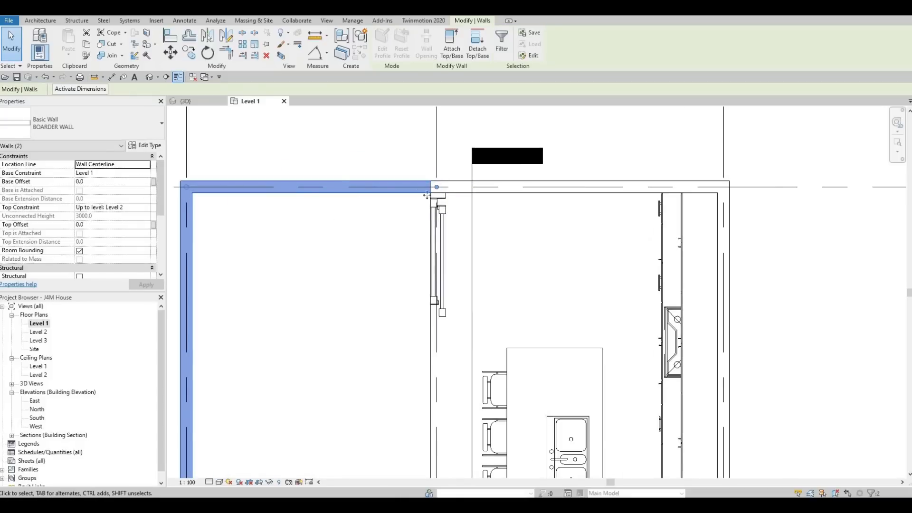
pyautogui.click(106, 224)
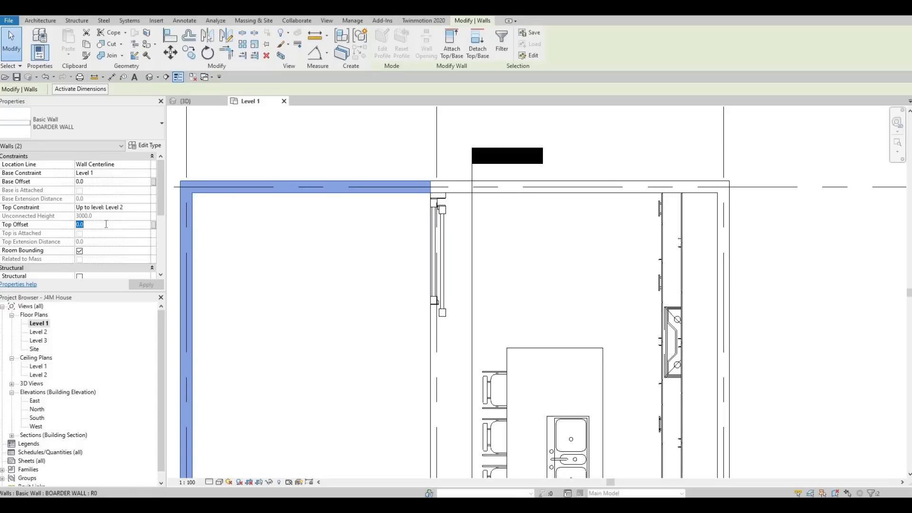
pyautogui.write('100')
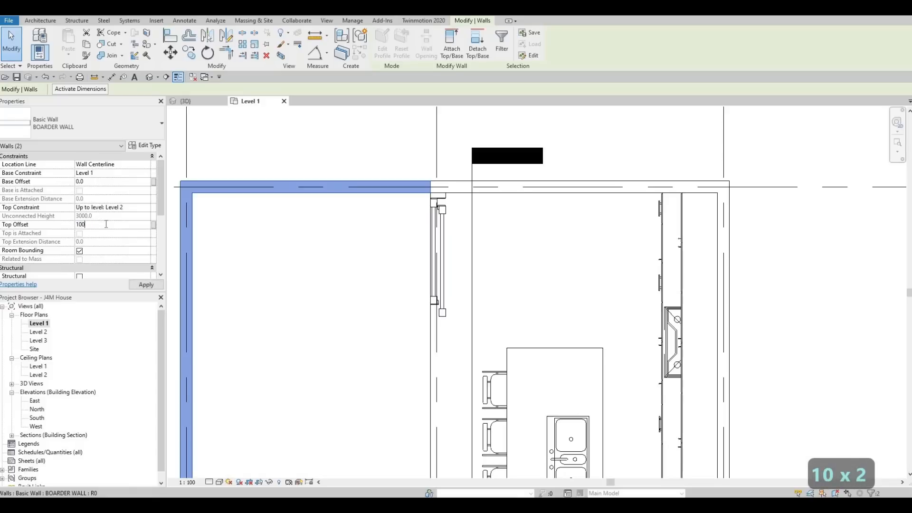
pyautogui.press('BackSpace')
pyautogui.press('BackSpace')
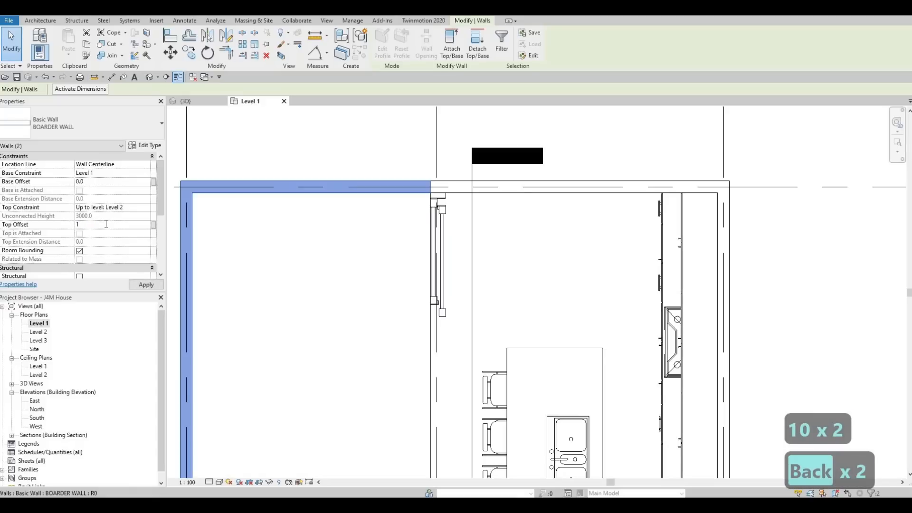
pyautogui.write('500')
pyautogui.click(147, 284)
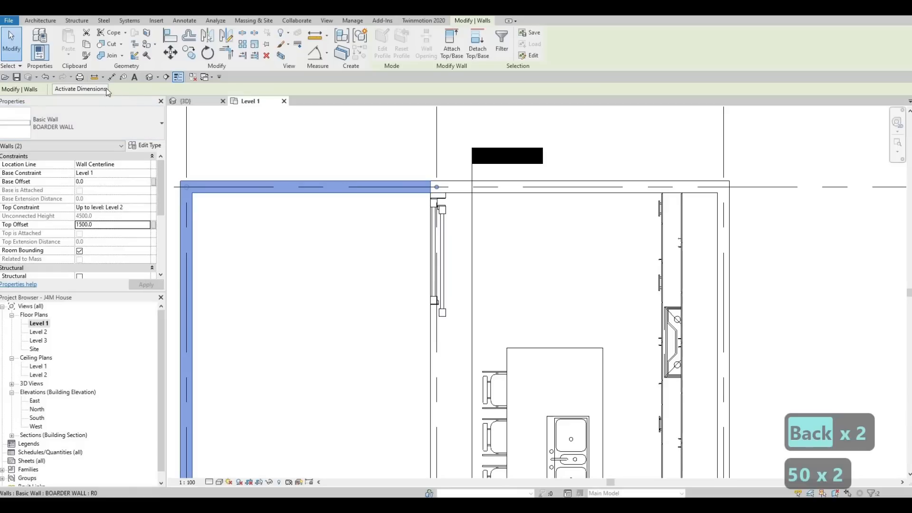
# Step: In the 3D view, set the Top Offset of both BOARDER WALL segments to -1500
pyautogui.click(192, 100)
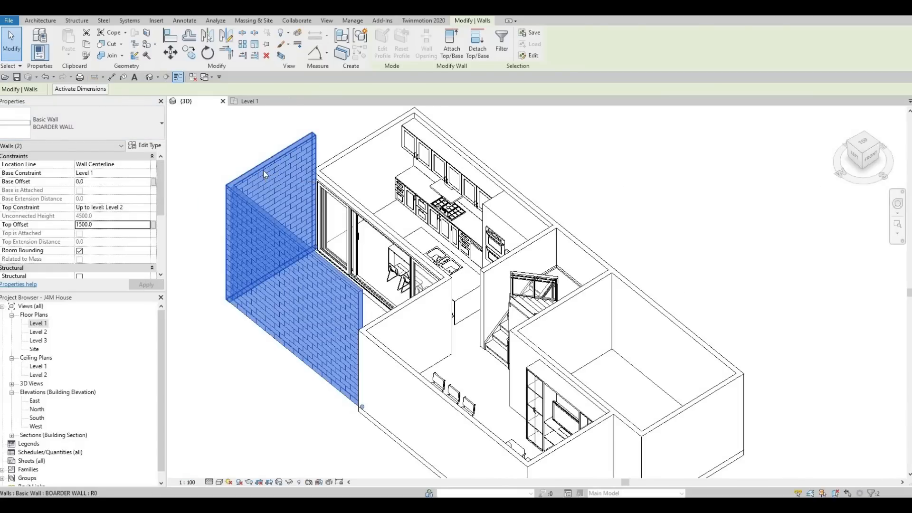
pyautogui.press('Escape')
pyautogui.press('Escape')
pyautogui.click(266, 211)
pyautogui.keyDown('ctrl'); pyautogui.click(260, 210); pyautogui.keyUp('ctrl')
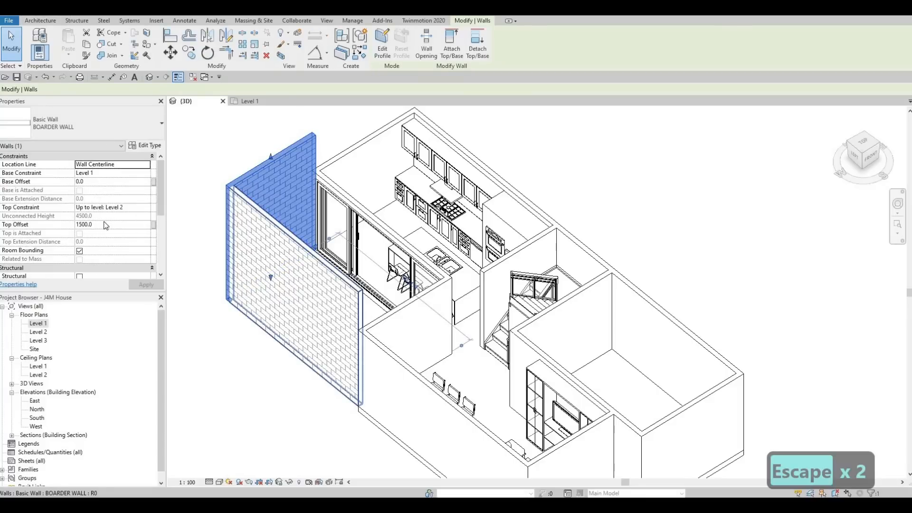
pyautogui.click(77, 225)
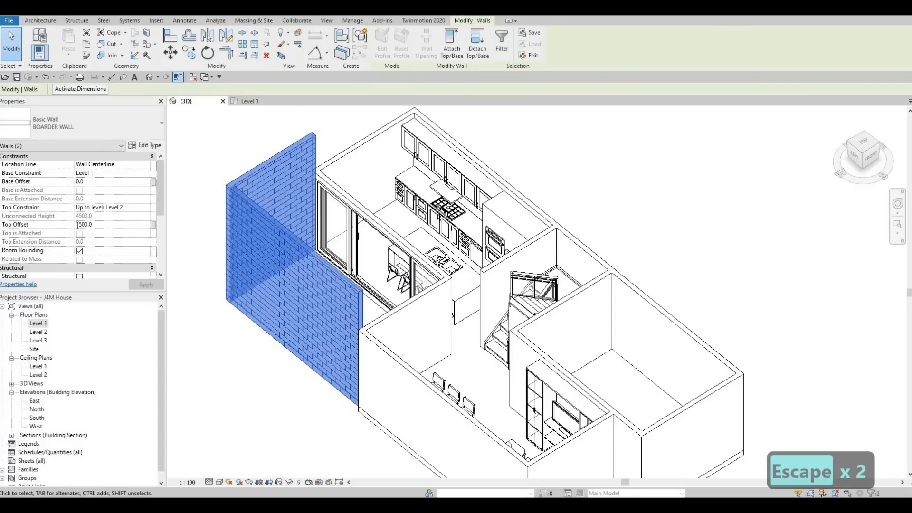
pyautogui.write('-')
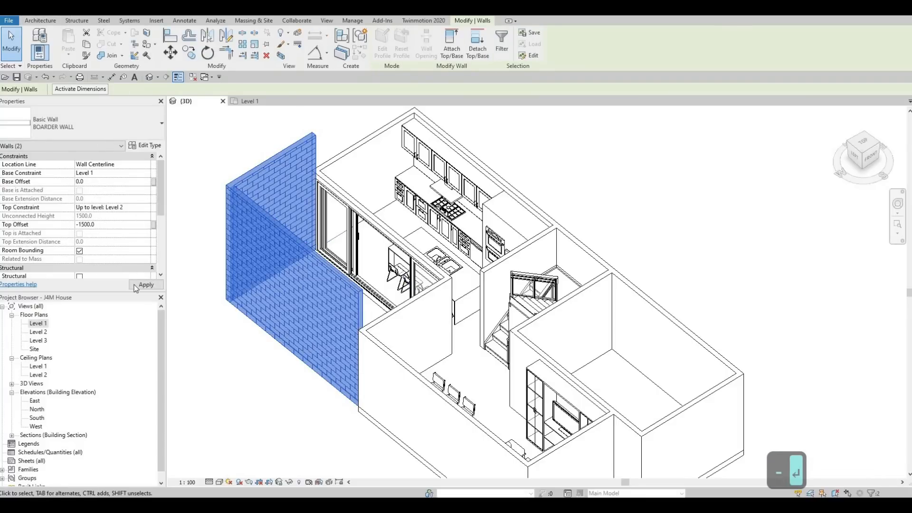
pyautogui.press('Return')
pyautogui.click(147, 285)
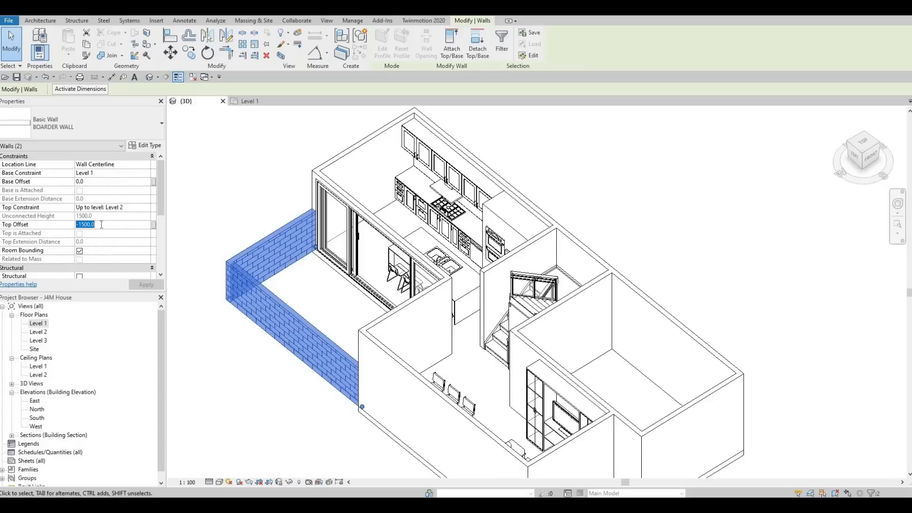
# Step: Try Top Offset values of 2000 and then -2000 on both BOARDER WALL segments
pyautogui.write('2000')
pyautogui.press('Return')
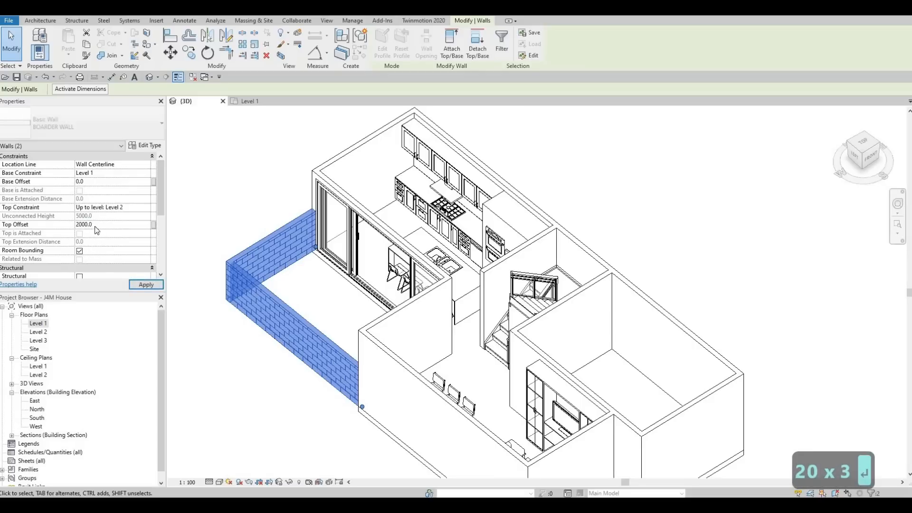
pyautogui.click(138, 285)
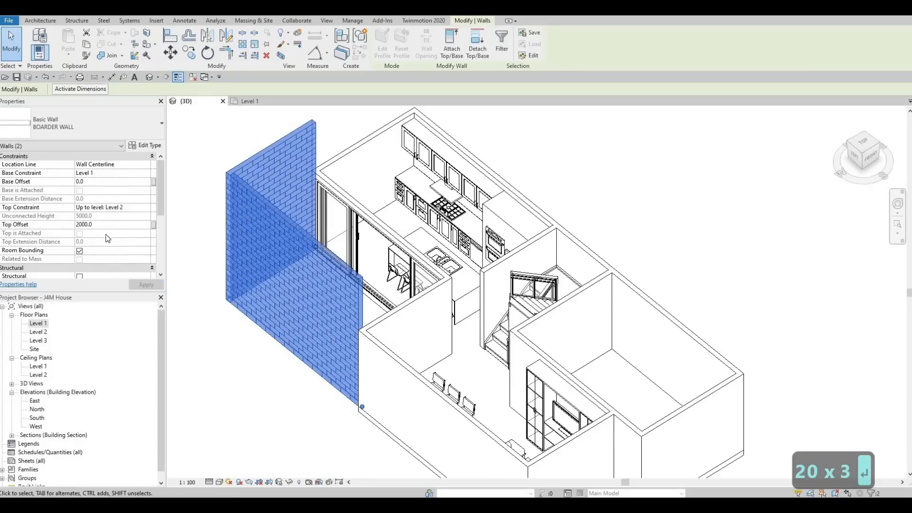
pyautogui.write('-2000')
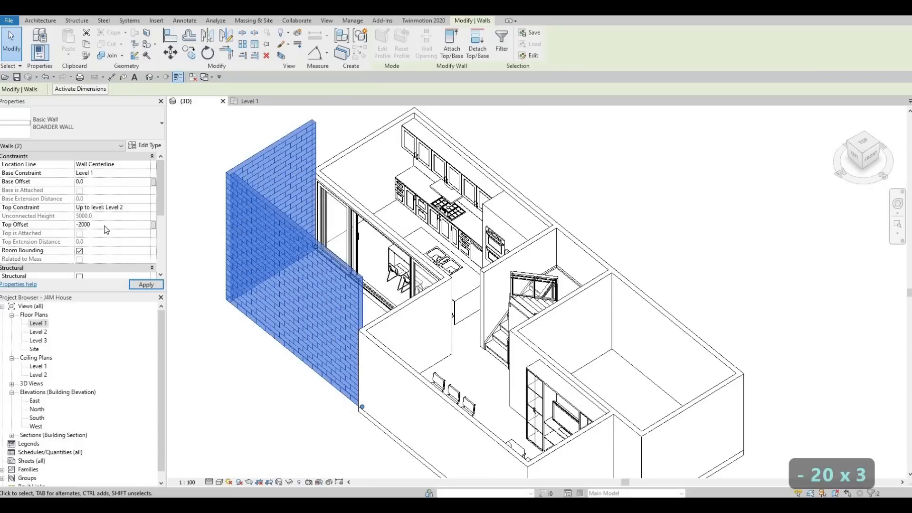
pyautogui.press('Return')
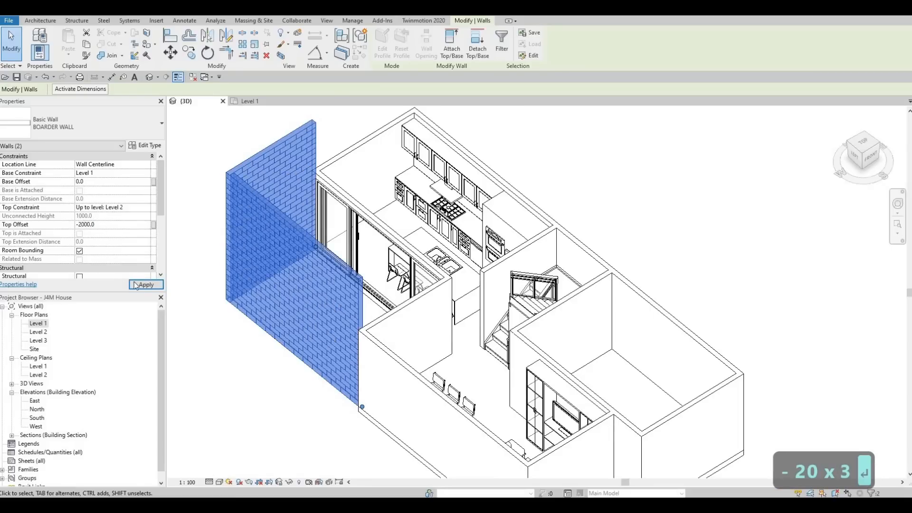
pyautogui.click(135, 286)
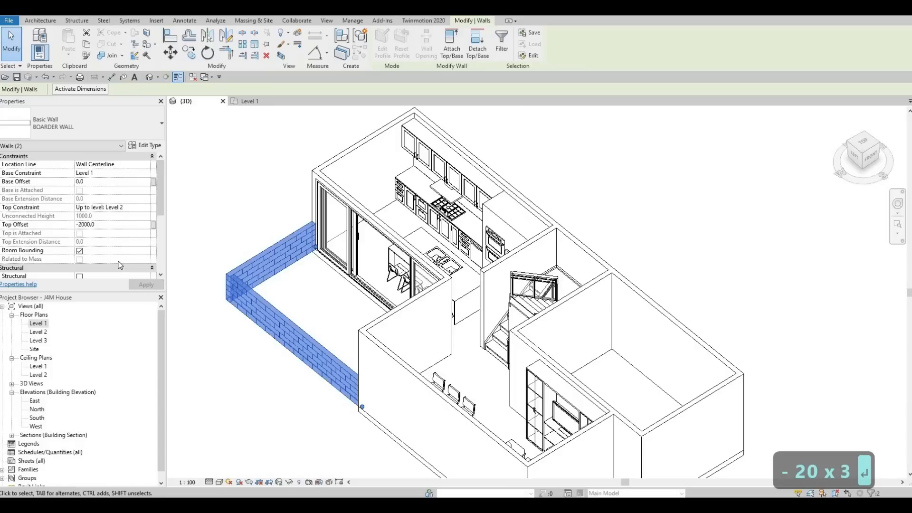
# Step: Set the Top Offset of both BOARDER WALL segments to -1000 and inspect the lowered walls in 3D
pyautogui.click(123, 226)
pyautogui.write('-1000')
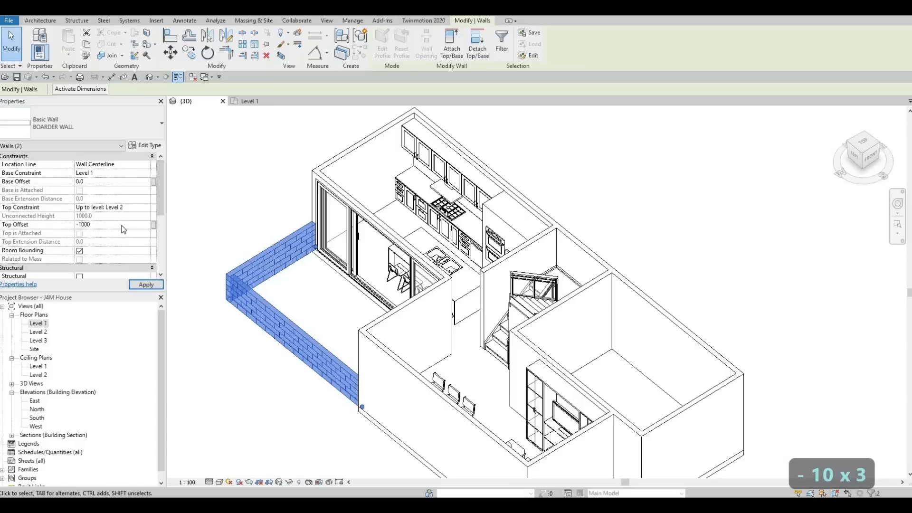
pyautogui.press('Return')
pyautogui.click(150, 287)
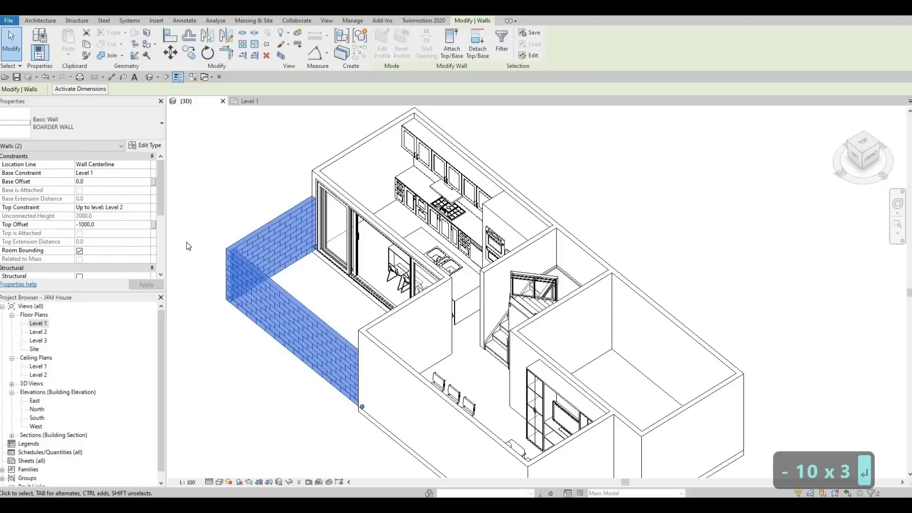
pyautogui.press('Escape')
pyautogui.press('Escape')
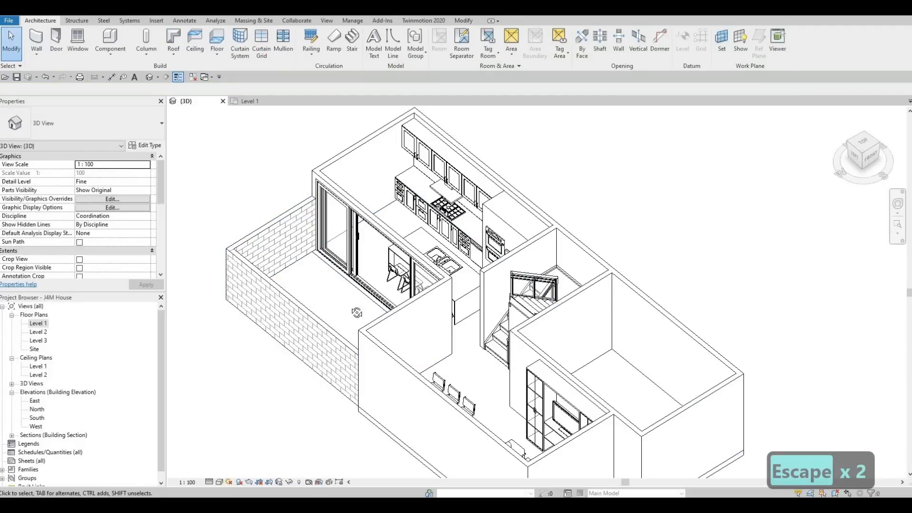
pyautogui.keyDown('shift'); pyautogui.moveTo(415, 298); pyautogui.dragTo(365, 286, button='middle'); pyautogui.keyUp('shift')
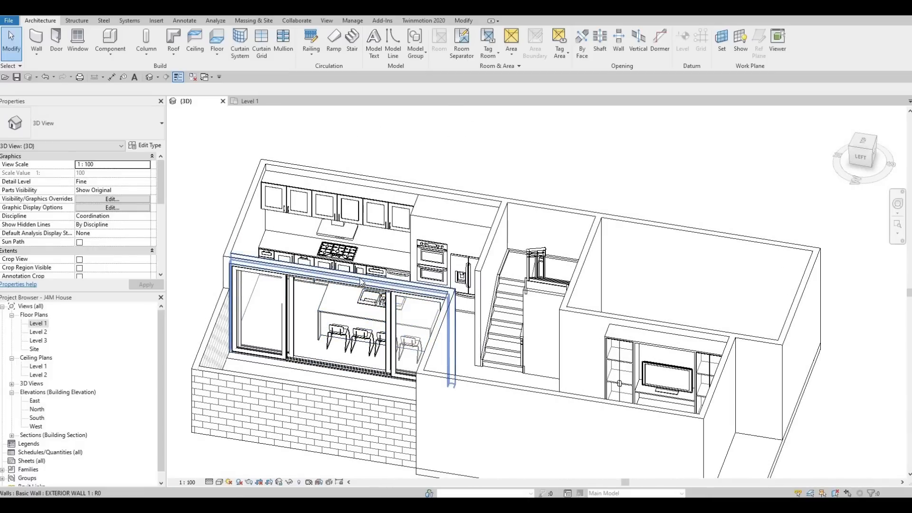
# Step: Start a new floor on the Level 1 plan and duplicate the FLOOR 1 type as FLOOR 2
pyautogui.doubleClick(43, 324)
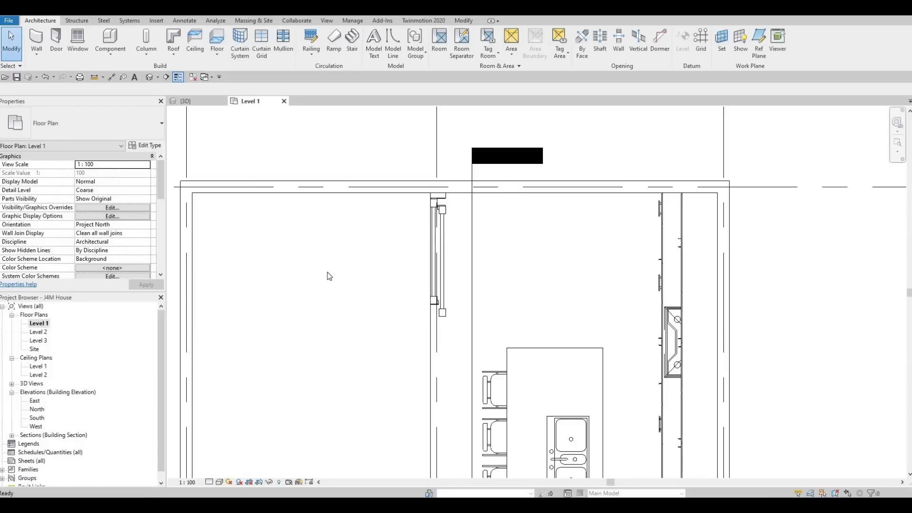
pyautogui.scroll(-2, 375, 233)
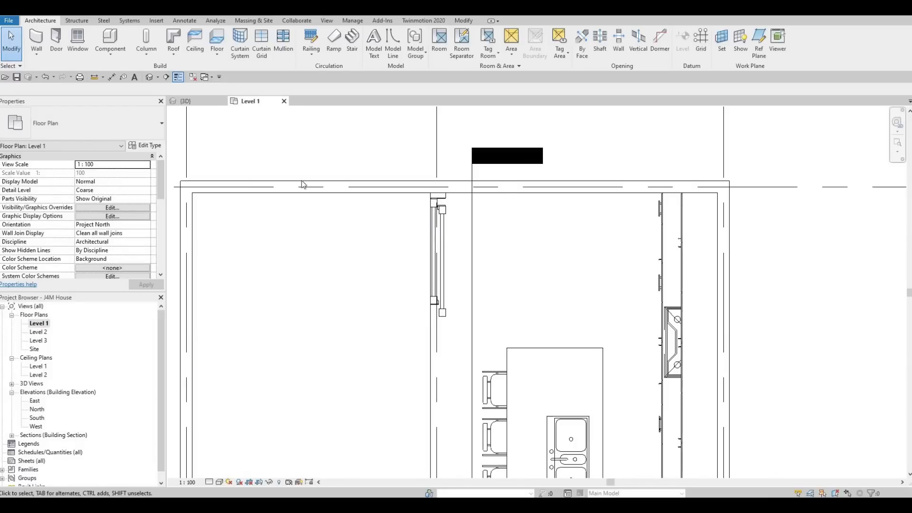
pyautogui.click(218, 41)
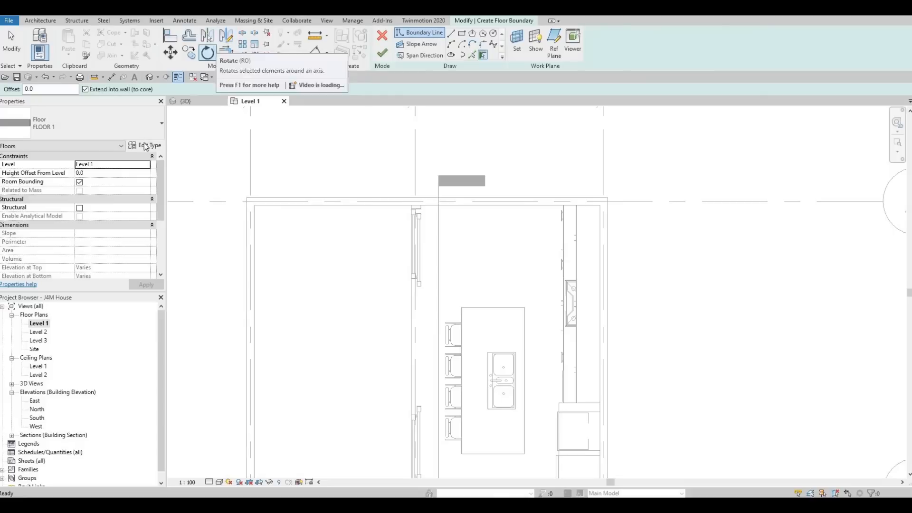
pyautogui.click(145, 146)
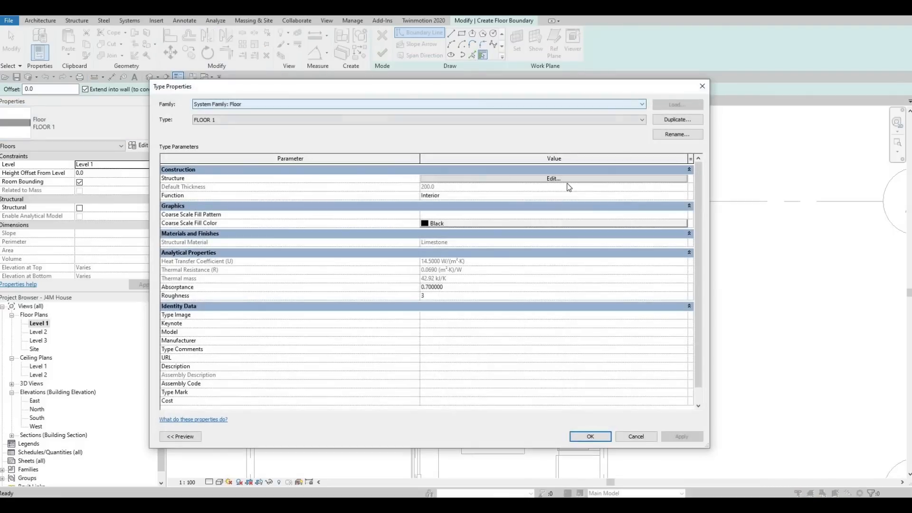
pyautogui.click(428, 287)
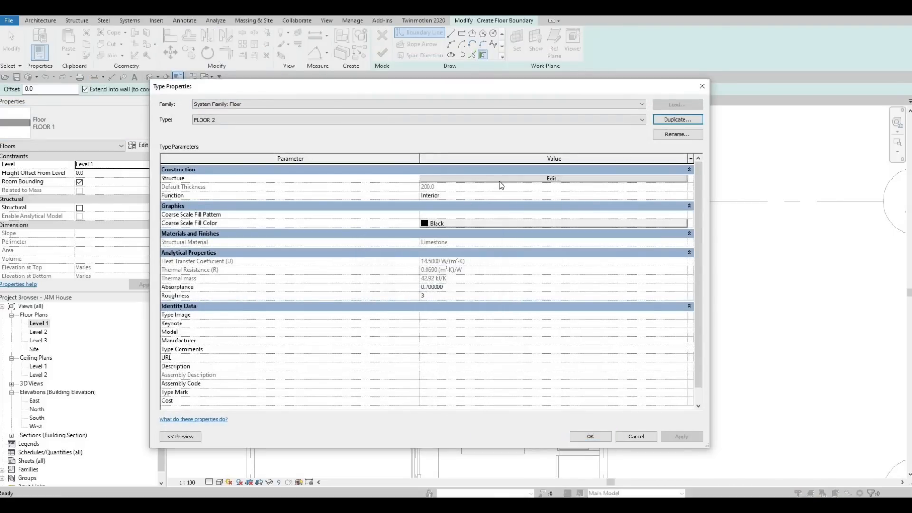
# Step: Assign the Grass material from the AEC Materials library to FLOOR 2's structure layer
pyautogui.click(499, 181)
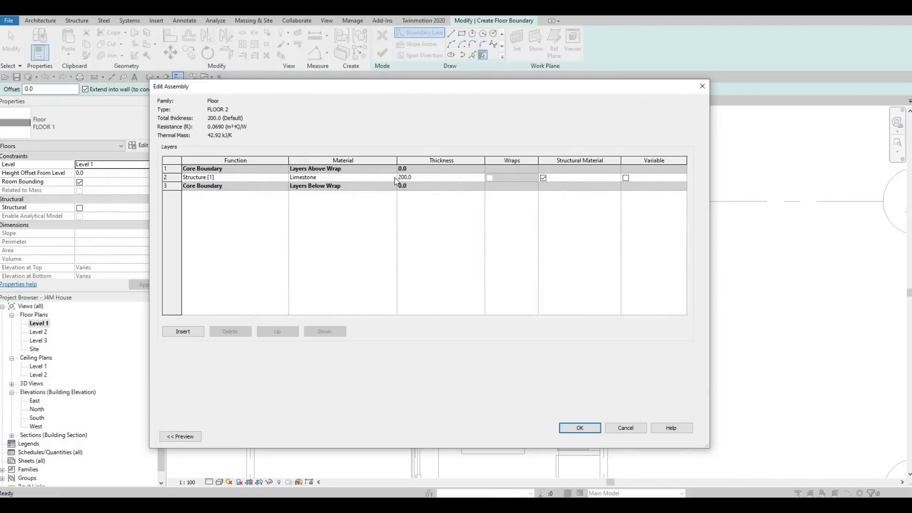
pyautogui.click(395, 178)
pyautogui.click(394, 178)
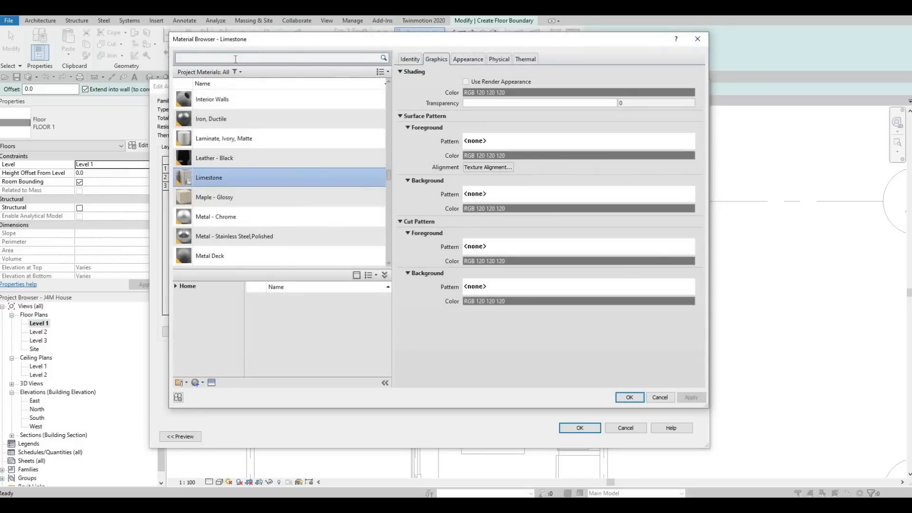
pyautogui.click(235, 59)
pyautogui.write('GRASS')
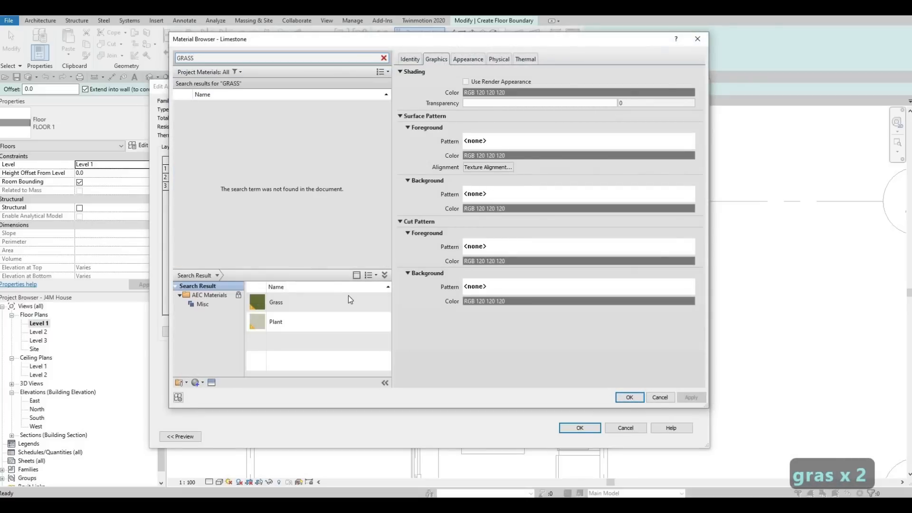
pyautogui.moveTo(377, 306)
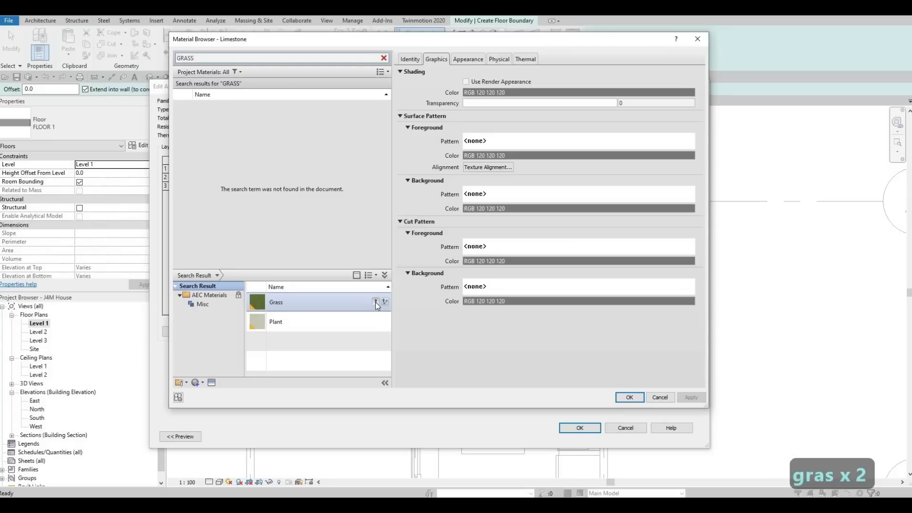
pyautogui.click(376, 303)
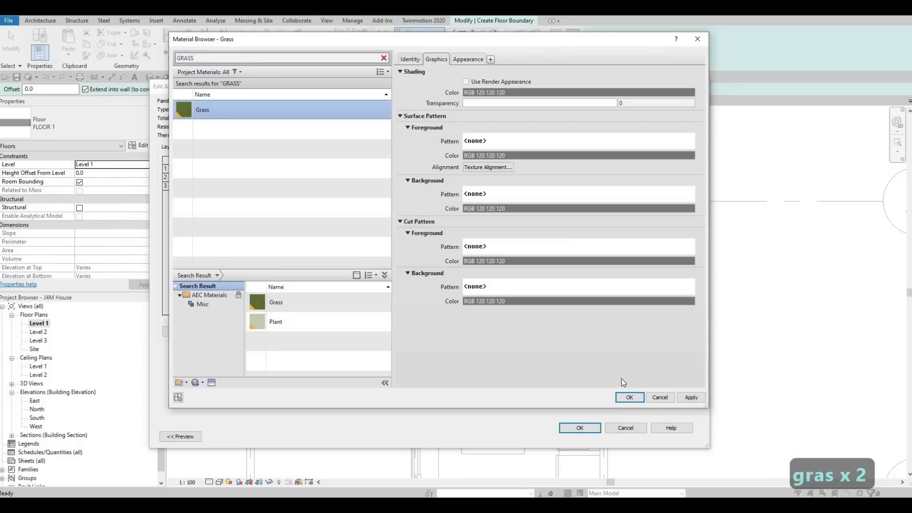
pyautogui.click(691, 398)
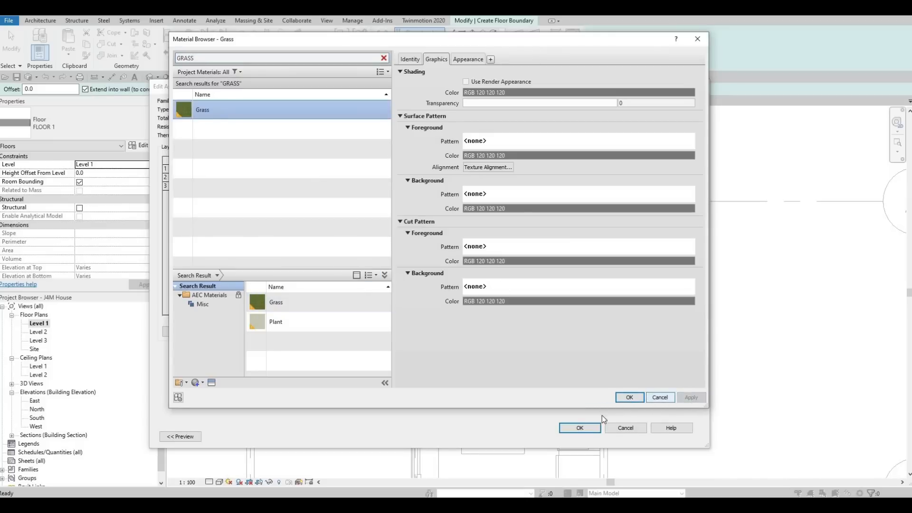
pyautogui.click(630, 397)
pyautogui.click(588, 432)
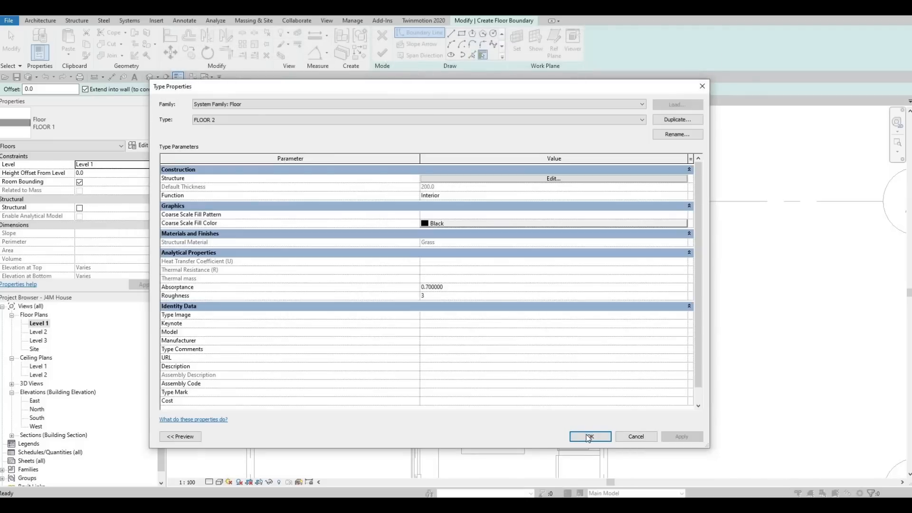
pyautogui.press('Return')
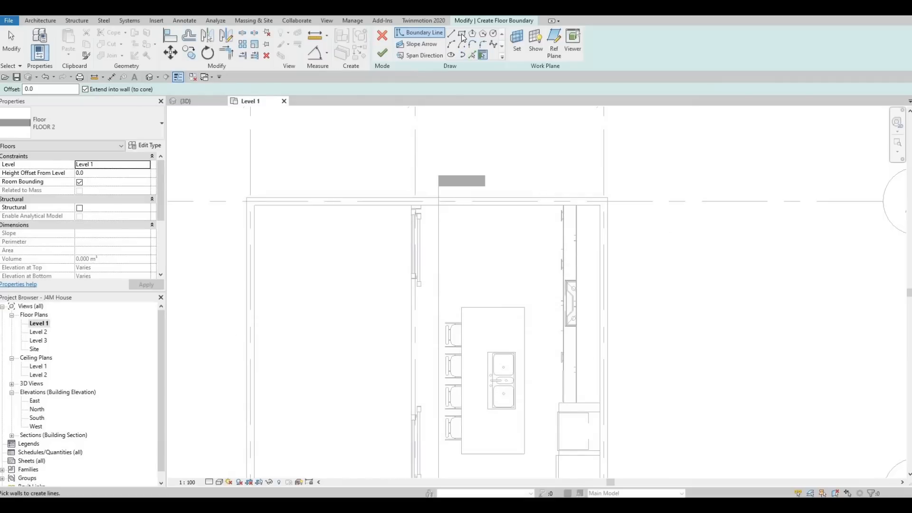
# Step: Sketch FLOOR 2's rectangular boundary from the border walls' outer corner at grid A to the sliding-door wall corner near grid B, and finish the floor
pyautogui.click(462, 34)
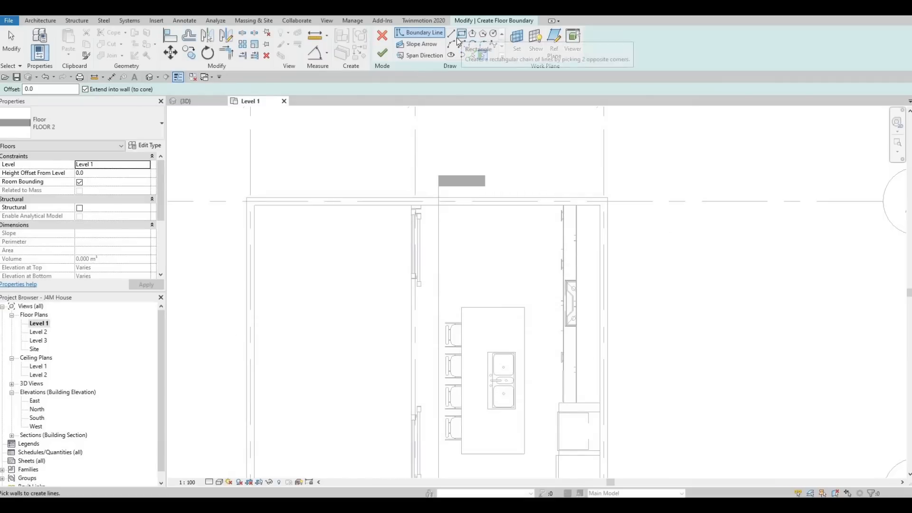
pyautogui.click(250, 197)
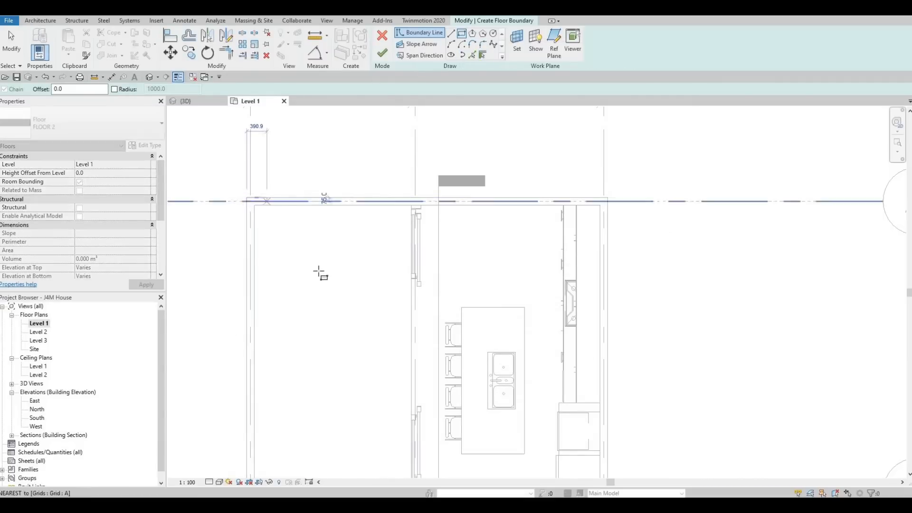
pyautogui.moveTo(323, 271); pyautogui.dragTo(345, 169, button='middle')
pyautogui.scroll(2, 437, 389)
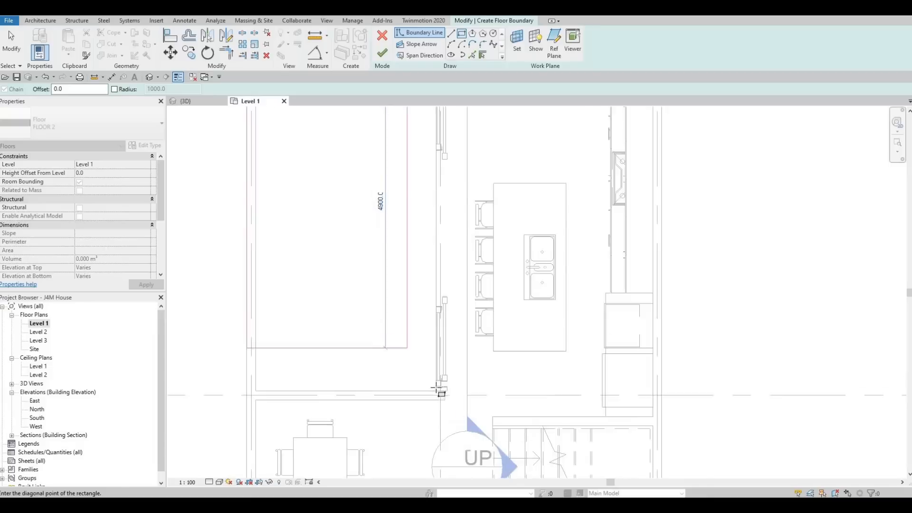
pyautogui.scroll(3, 433, 402)
pyautogui.click(438, 404)
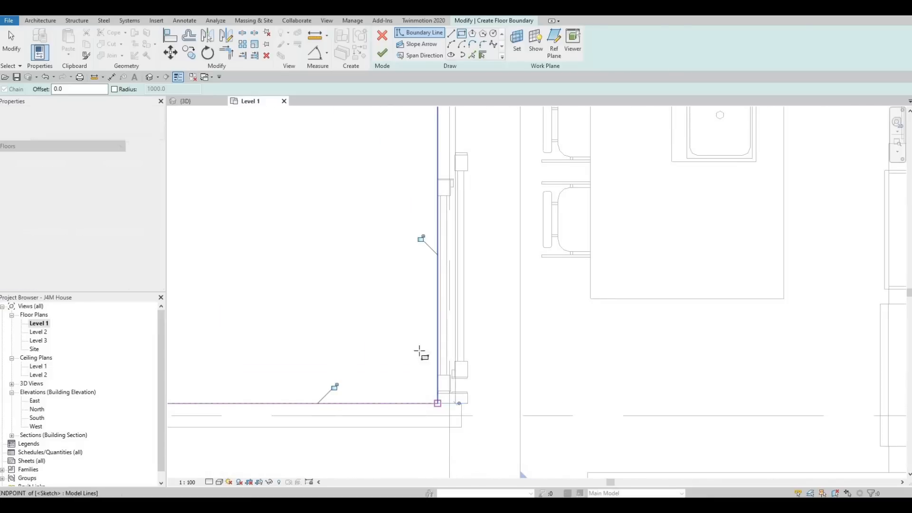
pyautogui.scroll(-2, 440, 369)
pyautogui.moveTo(407, 253); pyautogui.dragTo(428, 302, button='middle')
pyautogui.scroll(-1, 428, 303)
pyautogui.press('Escape')
pyautogui.press('Escape')
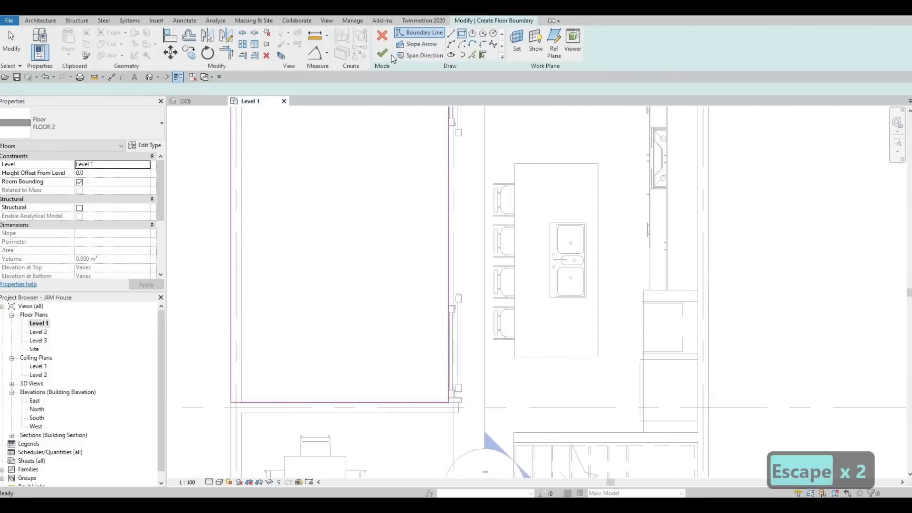
pyautogui.click(386, 54)
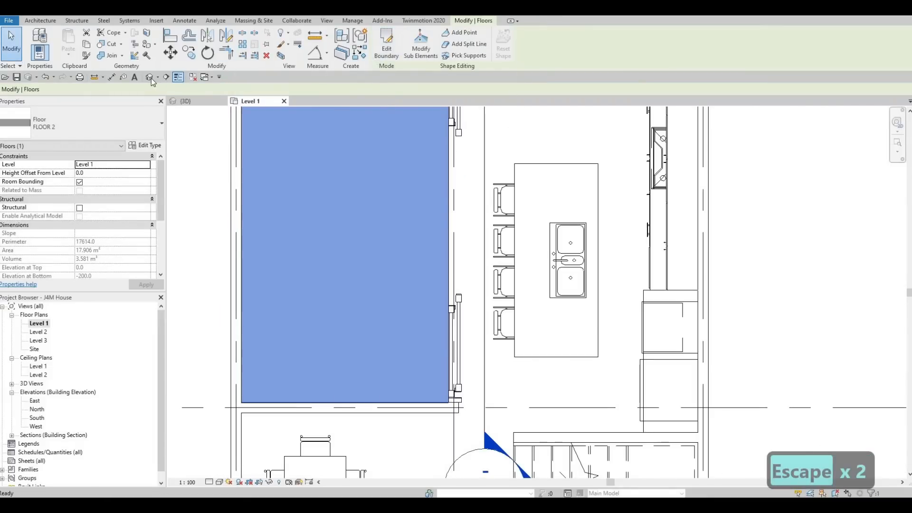
# Step: Inspect the new floor and border walls in the 3D view and return to the Level 1 plan
pyautogui.keyDown('shift'); pyautogui.moveTo(339, 252); pyautogui.dragTo(308, 268, button='middle'); pyautogui.keyUp('shift')
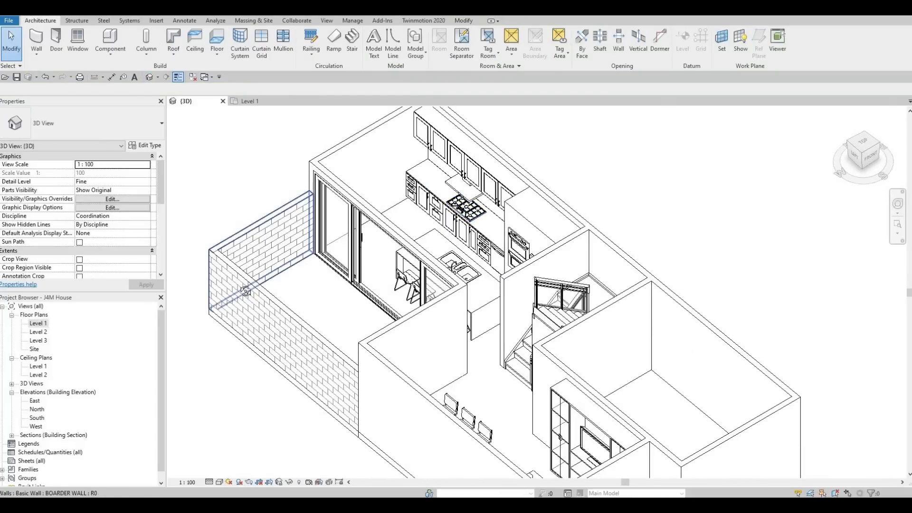
pyautogui.moveTo(341, 242)
pyautogui.keyDown('shift'); pyautogui.mouseDown(button='middle')
pyautogui.moveTo(513, 332)
pyautogui.moveTo(570, 399)
pyautogui.mouseUp(button='middle'); pyautogui.keyUp('shift')
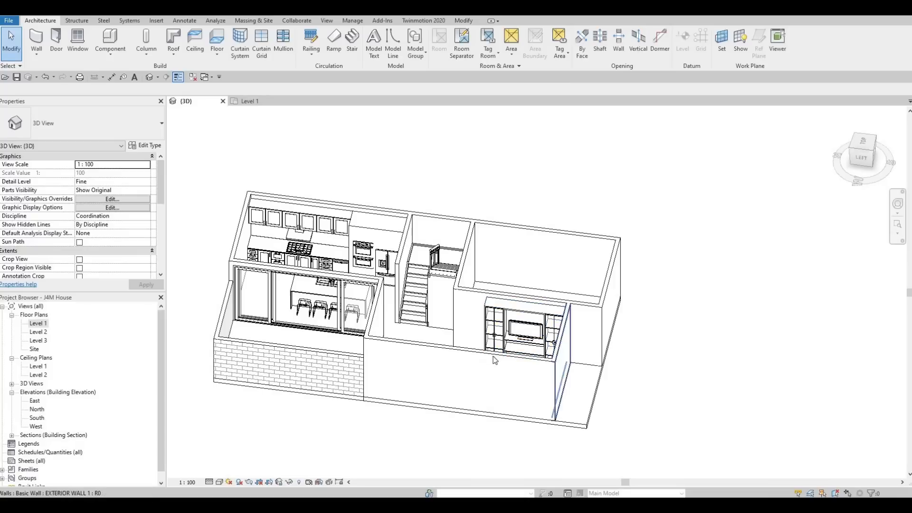
pyautogui.doubleClick(39, 324)
pyautogui.scroll(-3, 350, 310)
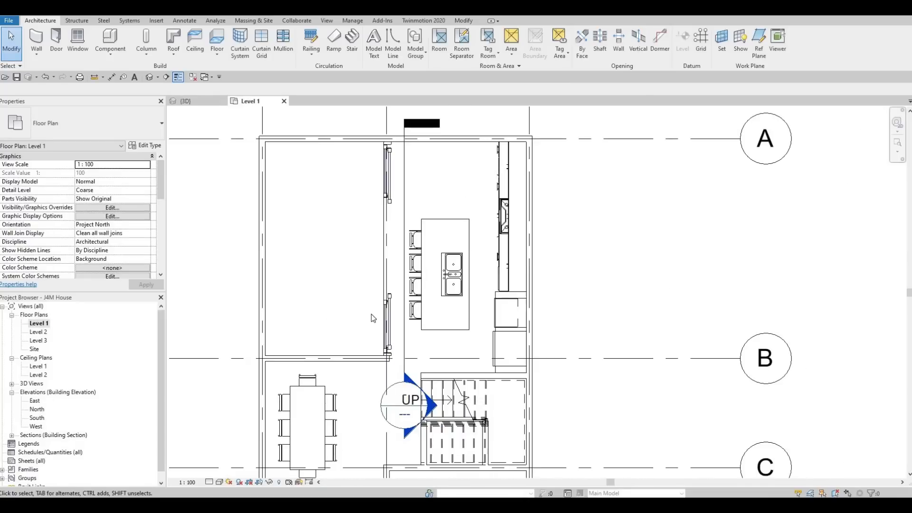
pyautogui.scroll(-3, 380, 293)
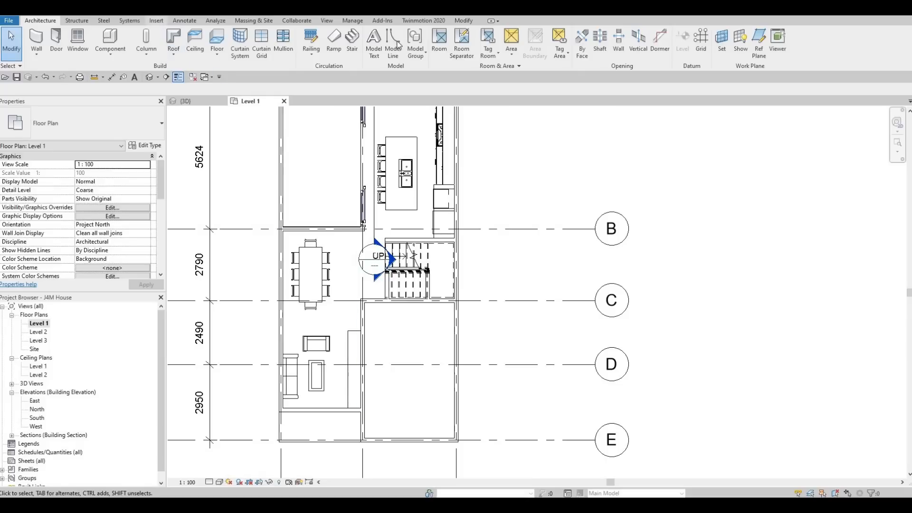
# Step: Start loading a family and open the Residential folder inside the library's Doors folder
pyautogui.click(156, 21)
pyautogui.click(390, 43)
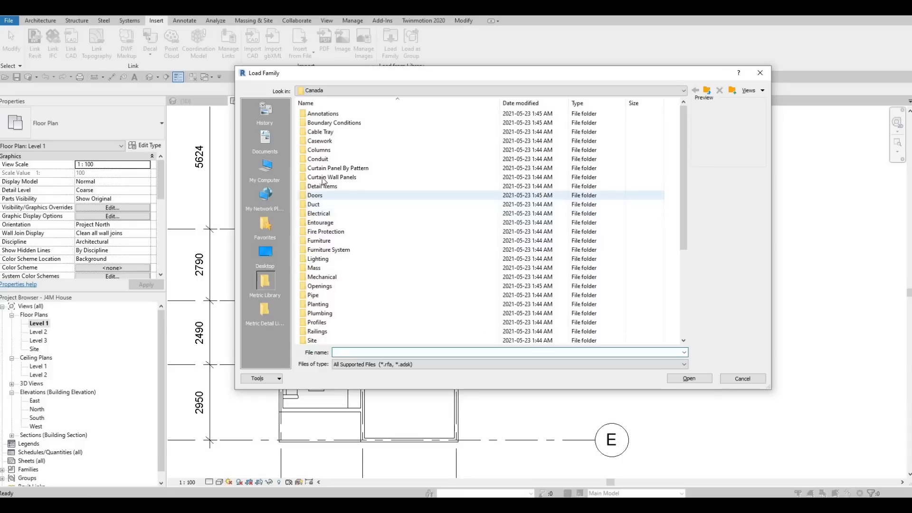
pyautogui.doubleClick(324, 196)
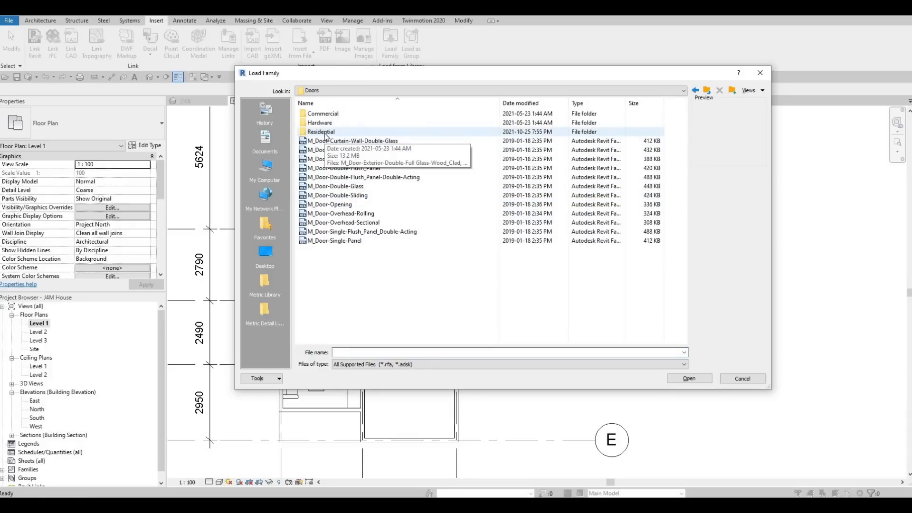
pyautogui.click(326, 133)
pyautogui.doubleClick(325, 133)
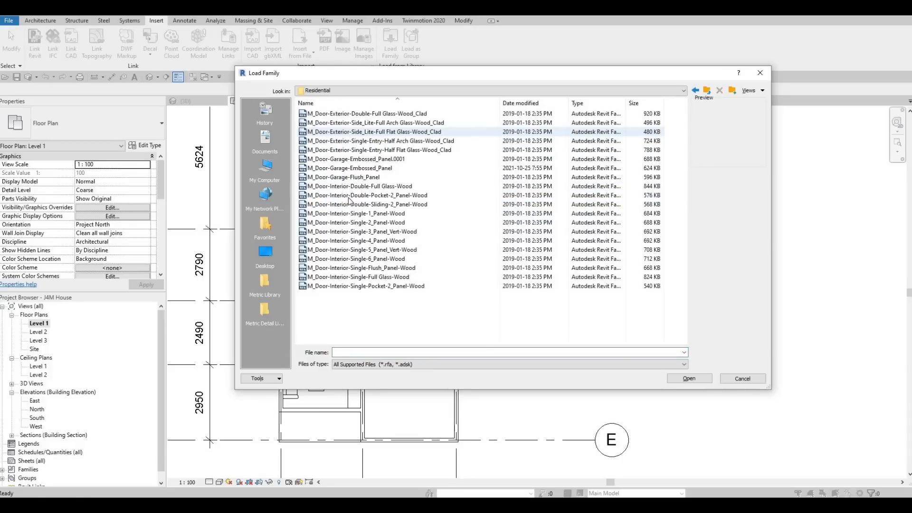
# Step: Preview the exterior, garage and interior door families in the Residential folder
pyautogui.click(348, 114)
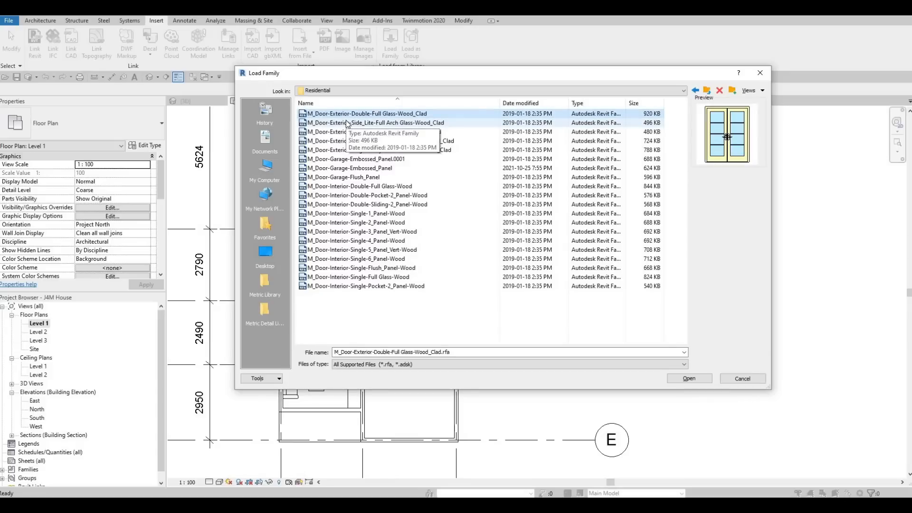
pyautogui.press('Down')
pyautogui.press('Down')
pyautogui.press('Down')
pyautogui.press('Down')
pyautogui.press('Down')
pyautogui.press('Down')
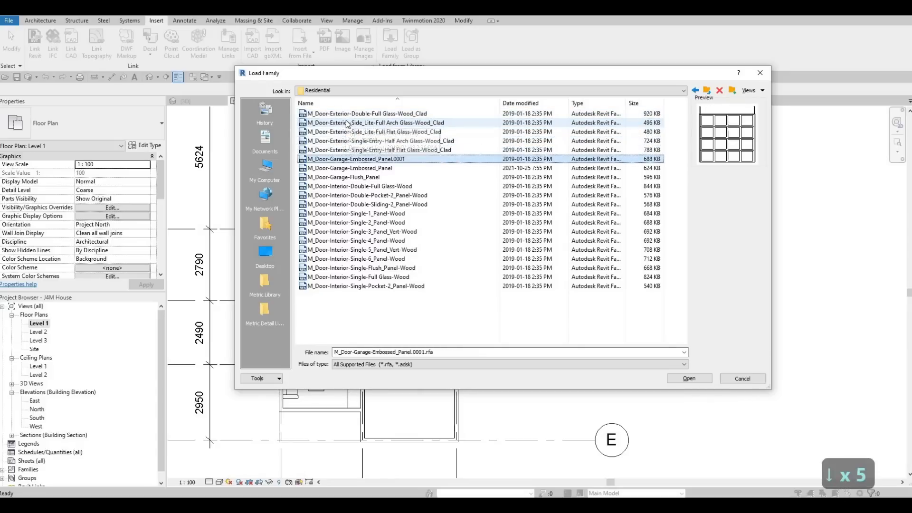
pyautogui.press('Up')
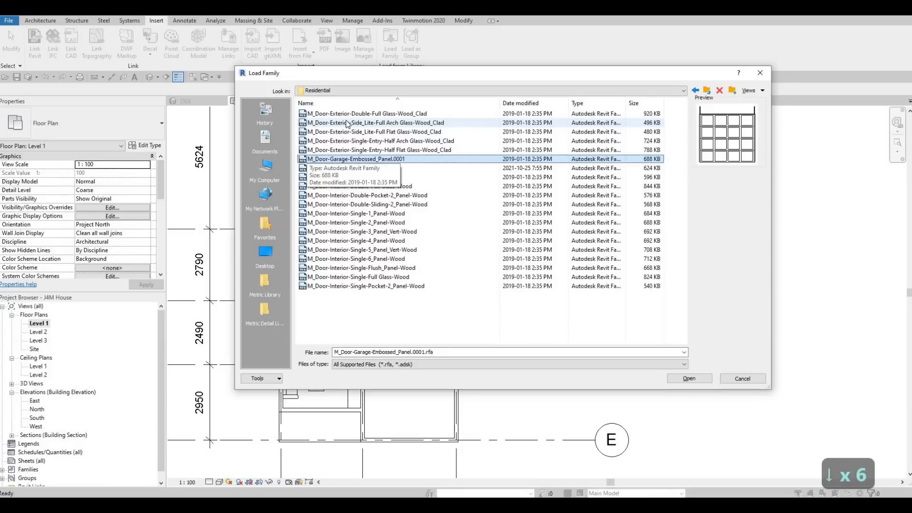
pyautogui.press('Down')
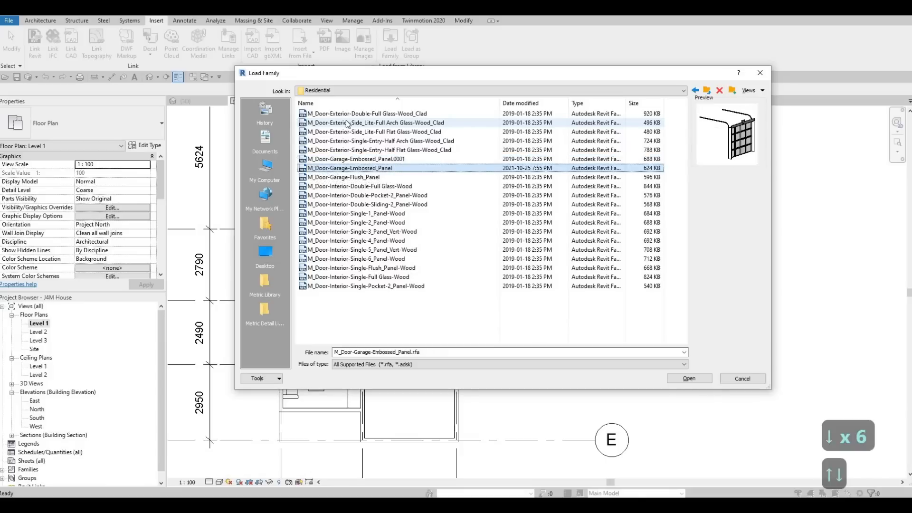
pyautogui.press('Up')
pyautogui.press('Down')
pyautogui.press('Down')
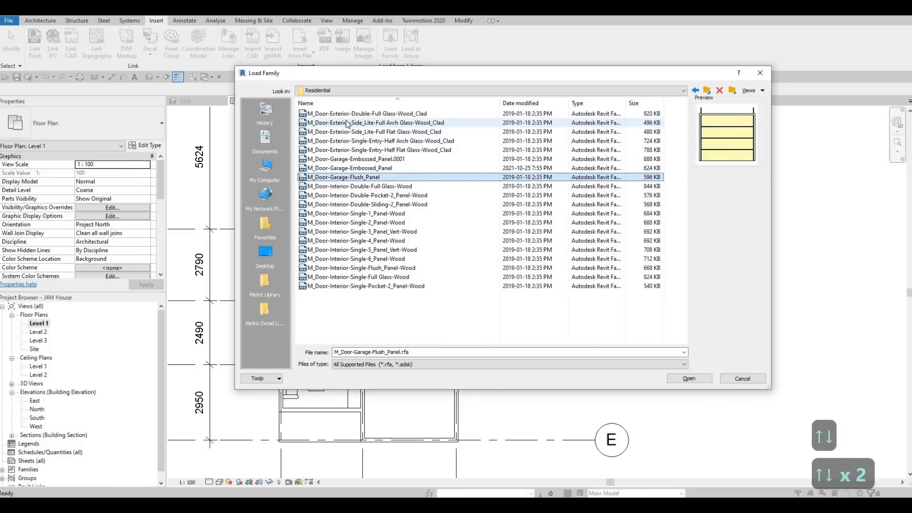
pyautogui.press('Up')
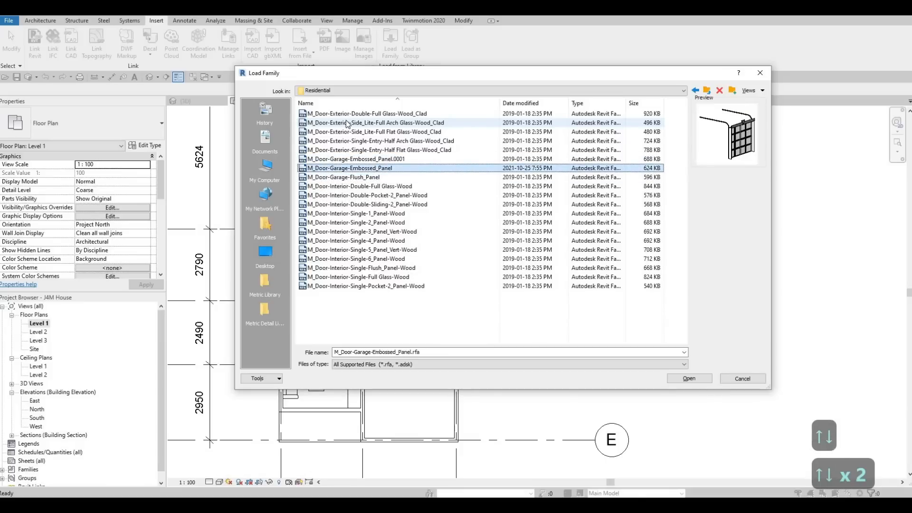
pyautogui.press('Up')
pyautogui.press('Down')
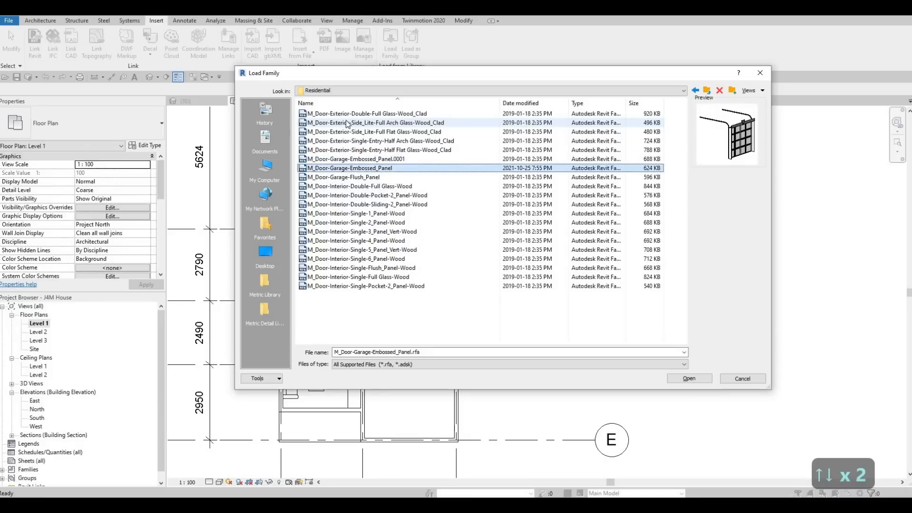
pyautogui.press('Down')
pyautogui.press('Down')
pyautogui.press('Down')
pyautogui.press('Down')
pyautogui.press('Down')
pyautogui.press('Down')
pyautogui.press('Down')
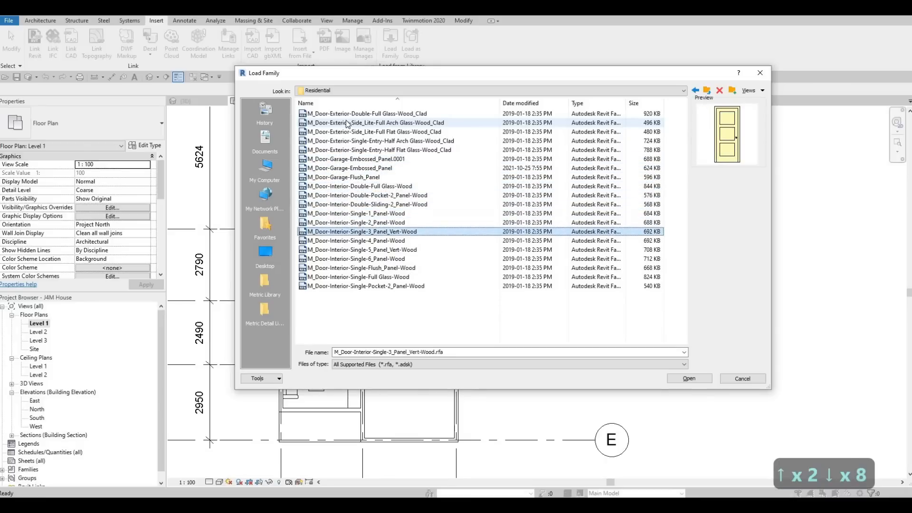
pyautogui.press('Down')
pyautogui.press('Down')
# Step: Load the M_Door-Interior-Single-4_Panel-Wood family with its full range of types through 900 x 2400mm
pyautogui.press('Up')
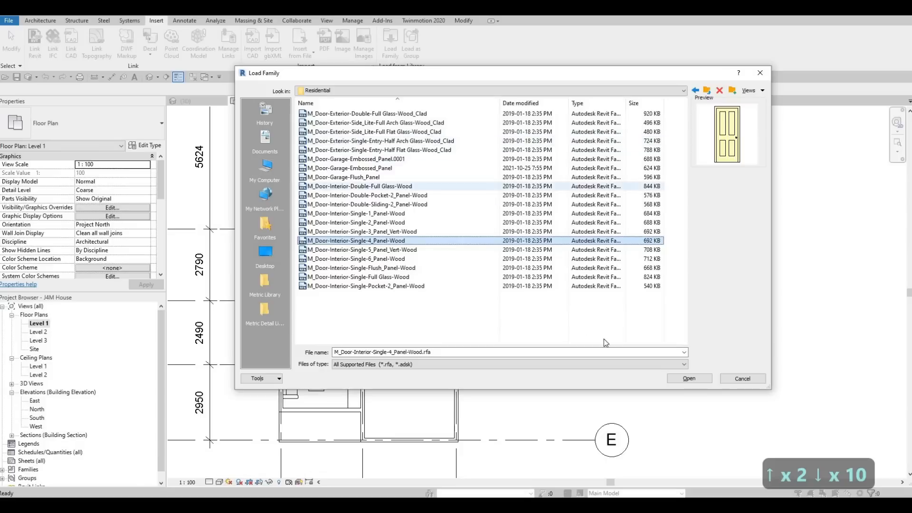
pyautogui.press('Return')
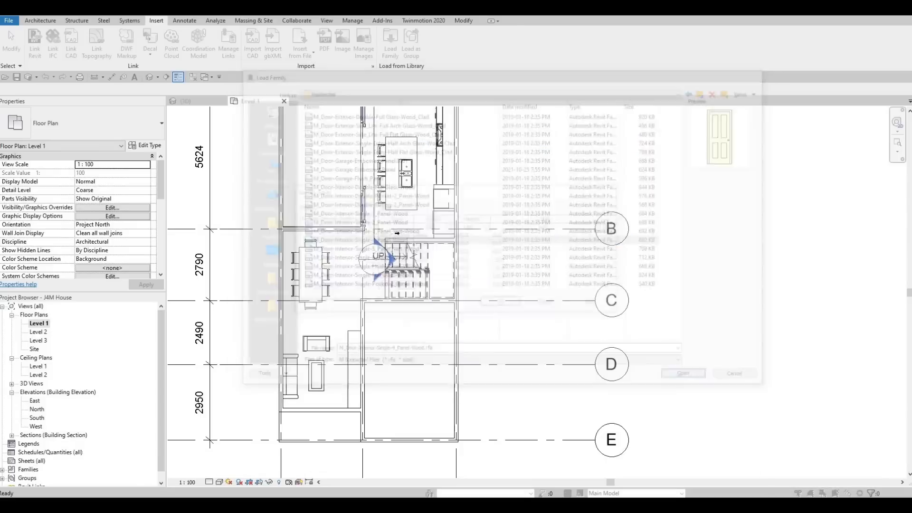
pyautogui.click(423, 236)
pyautogui.scroll(-11, 436, 260)
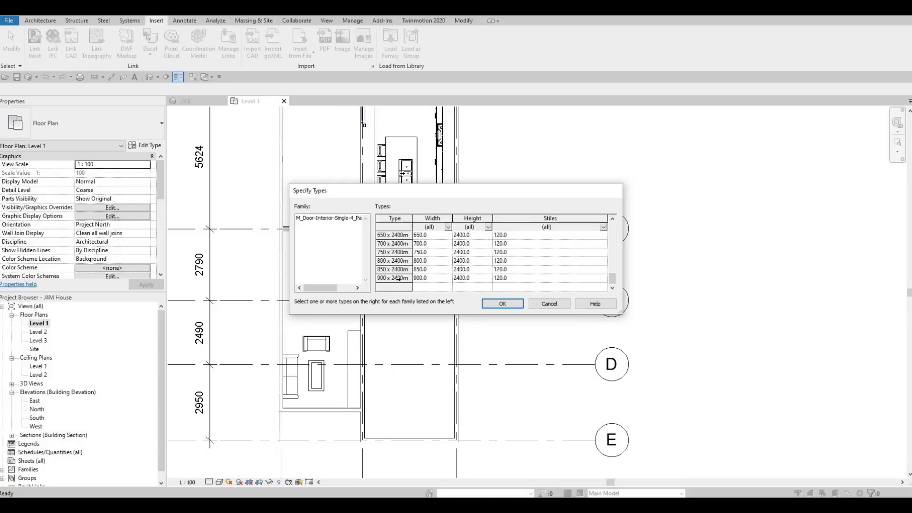
pyautogui.keyDown('shift'); pyautogui.click(383, 278); pyautogui.keyUp('shift')
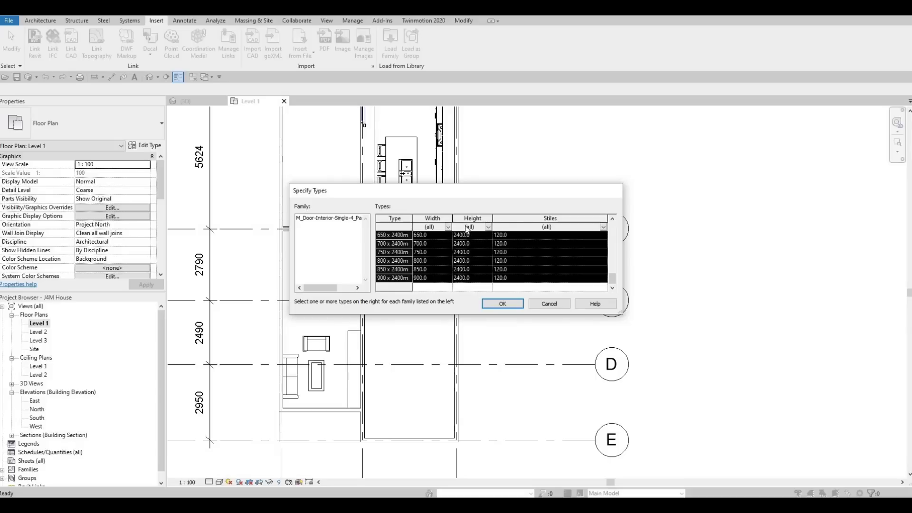
pyautogui.click(499, 303)
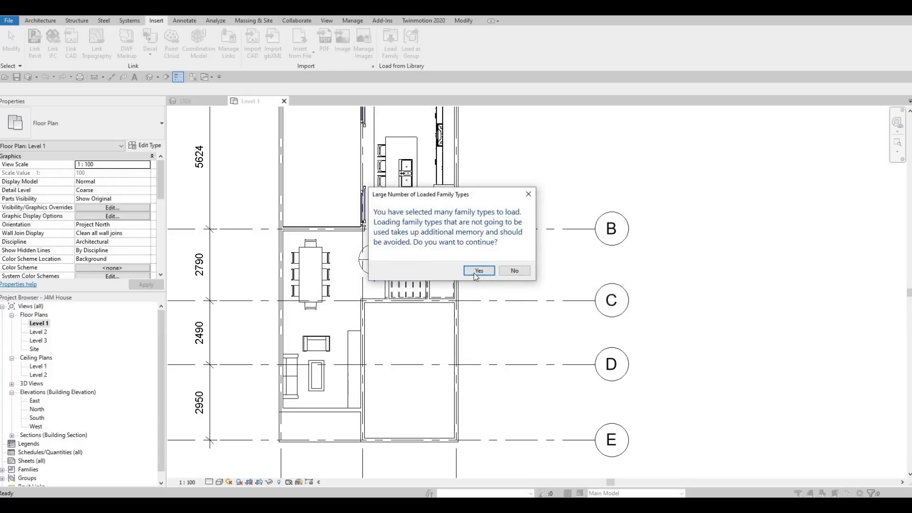
pyautogui.click(479, 272)
pyautogui.click(478, 272)
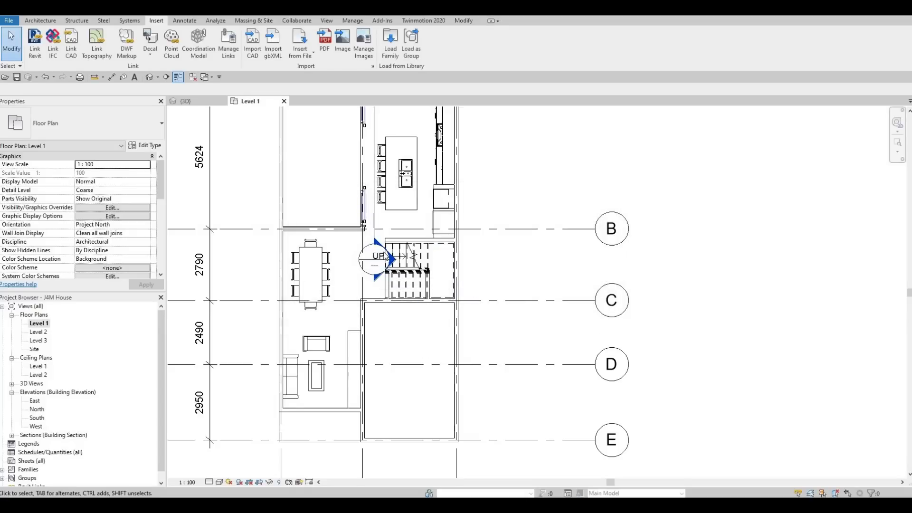
# Step: Start placing a door on Level 1 with the M_Door-Interior-Single-4_Panel-Wood type 700 x 2000mm
pyautogui.moveTo(379, 218); pyautogui.dragTo(379, 231, button='middle')
pyautogui.scroll(-1, 396, 250)
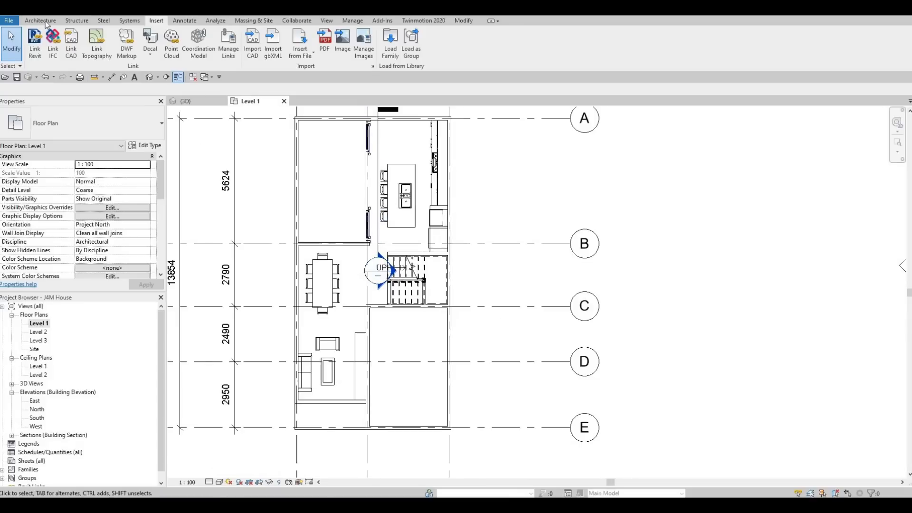
pyautogui.click(42, 21)
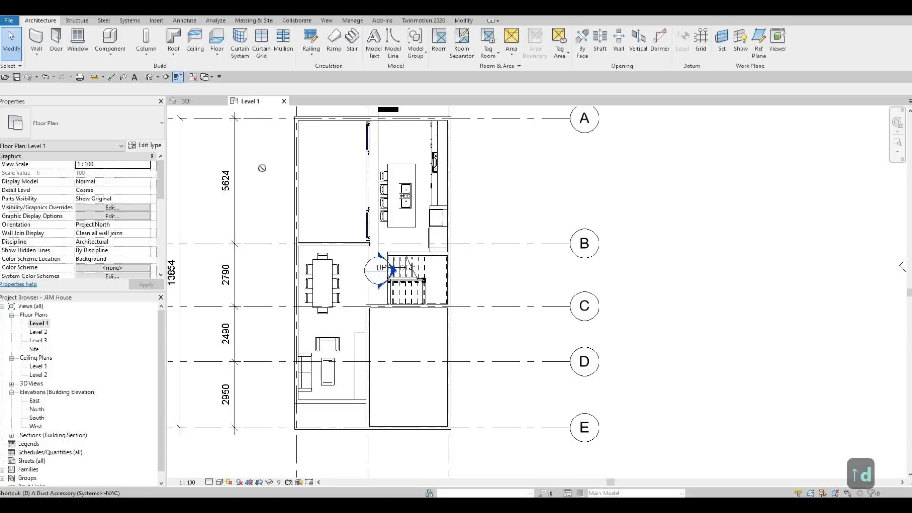
pyautogui.press('d')
pyautogui.press('r')
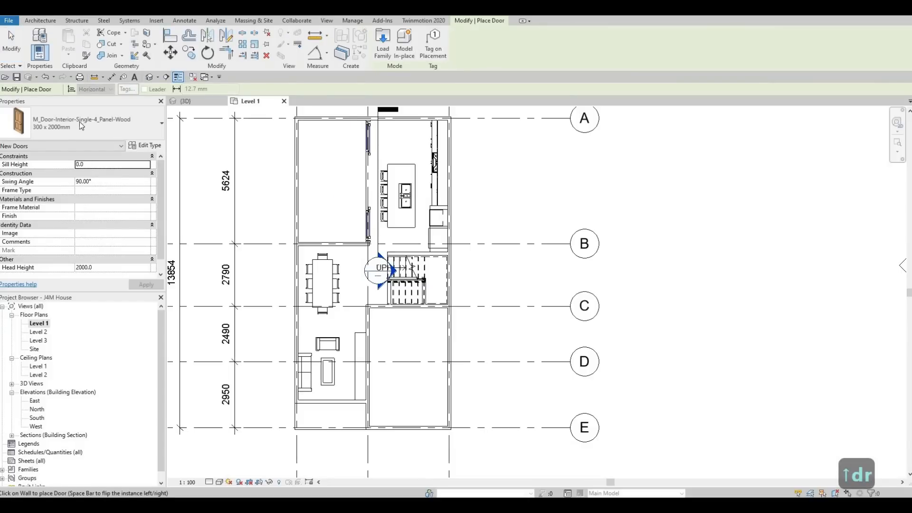
pyautogui.click(51, 130)
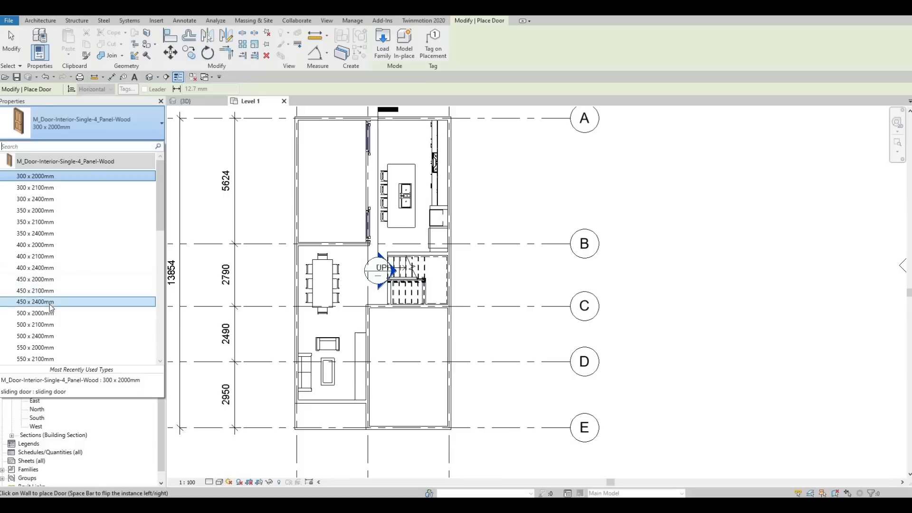
pyautogui.scroll(-1, 50, 304)
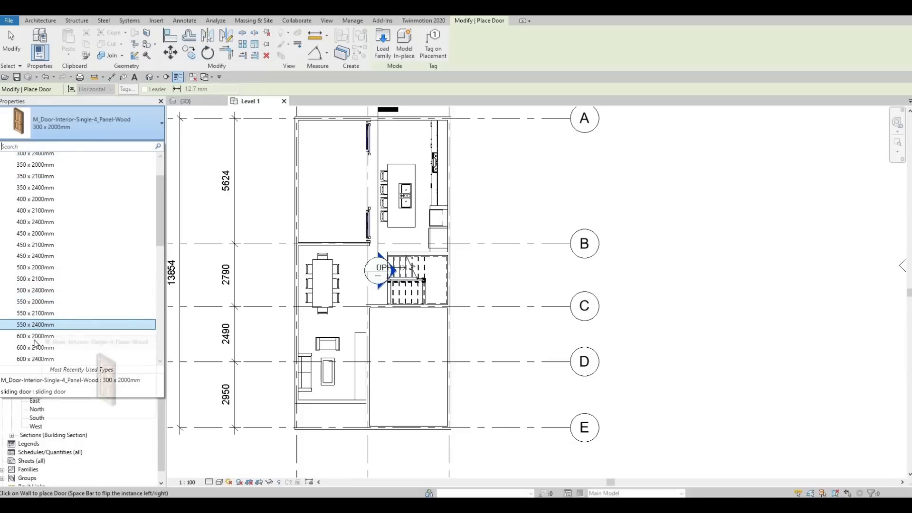
pyautogui.scroll(-1, 44, 339)
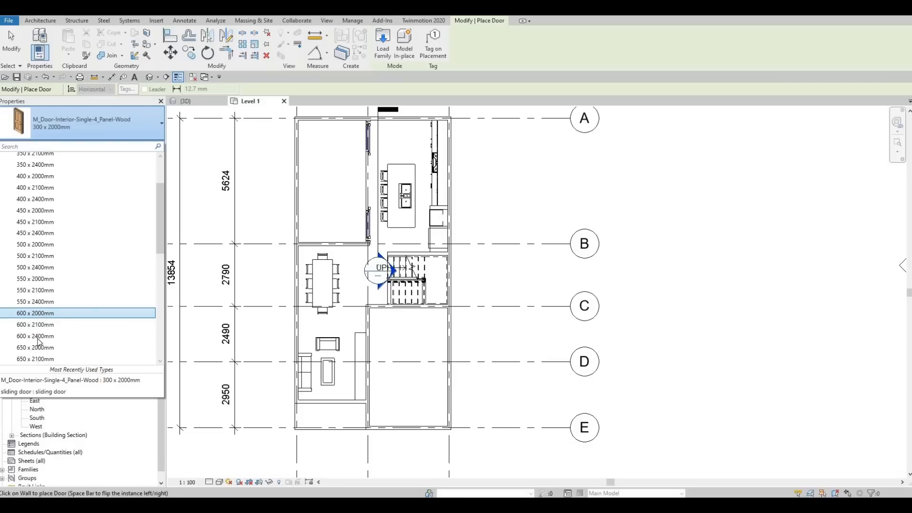
pyautogui.scroll(-1, 38, 351)
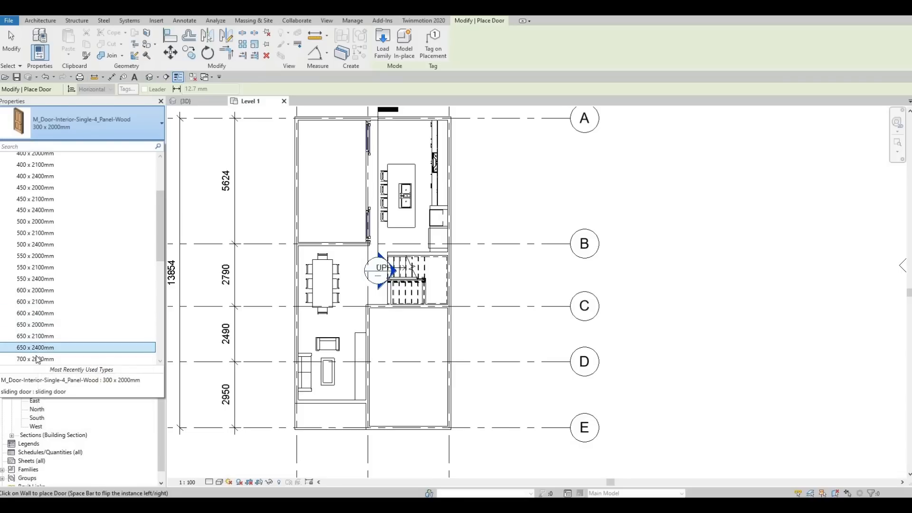
pyautogui.click(219, 325)
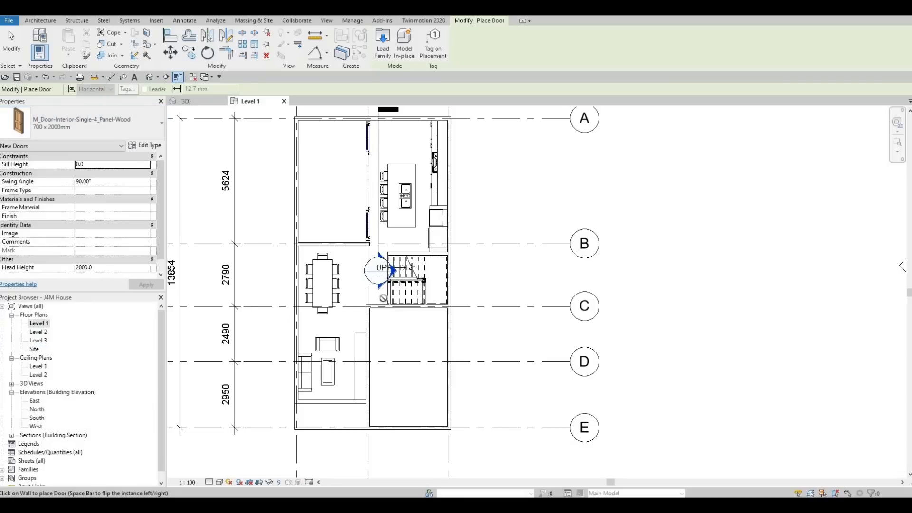
# Step: Place the 700 x 2000mm interior door in the wall between the living area and the garage, just below grid C
pyautogui.scroll(1, 376, 312)
pyautogui.scroll(2, 376, 311)
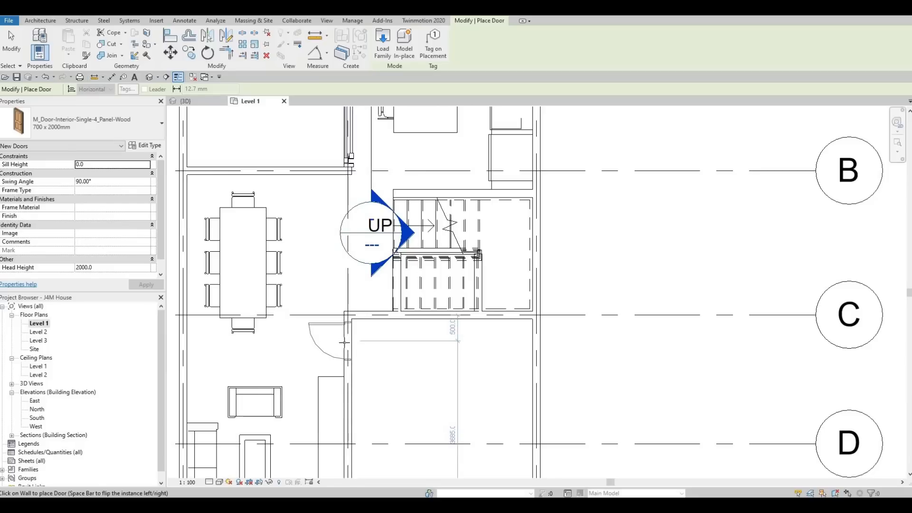
pyautogui.scroll(-2, 345, 342)
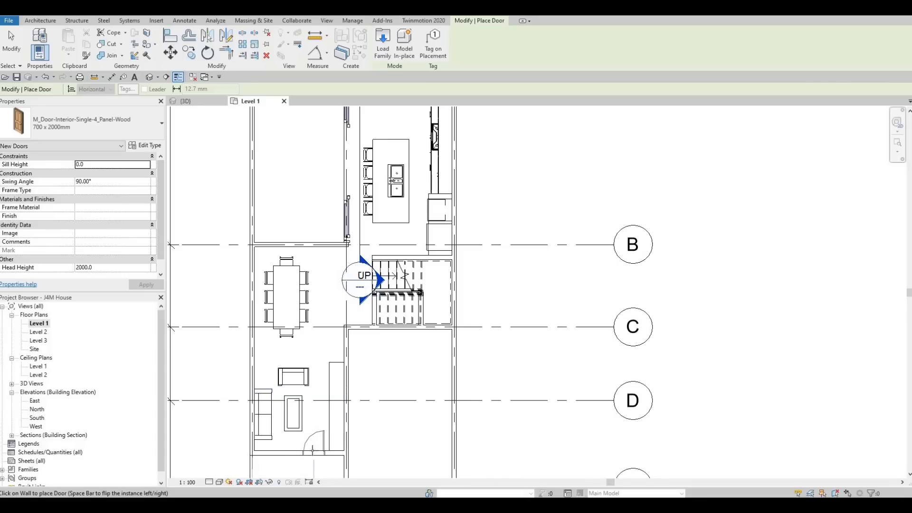
pyautogui.click(353, 347)
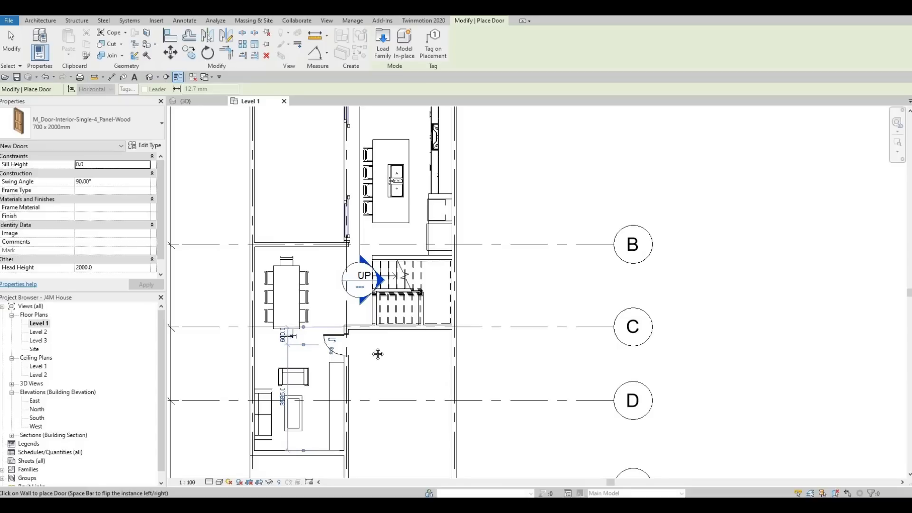
# Step: Place a 600 x 2000mm M_Door-Interior-Single-4_Panel-Wood door in the short wall closing off the space under the stairs
pyautogui.scroll(-2, 373, 338)
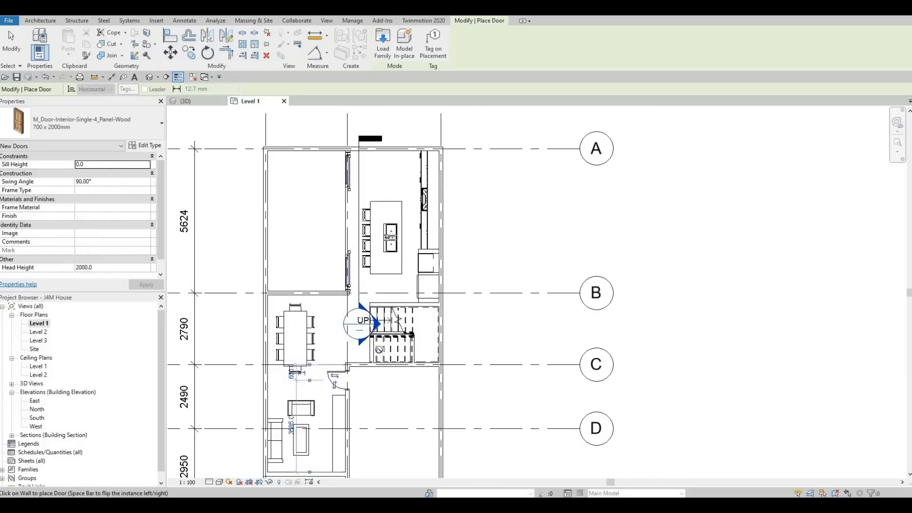
pyautogui.scroll(4, 367, 350)
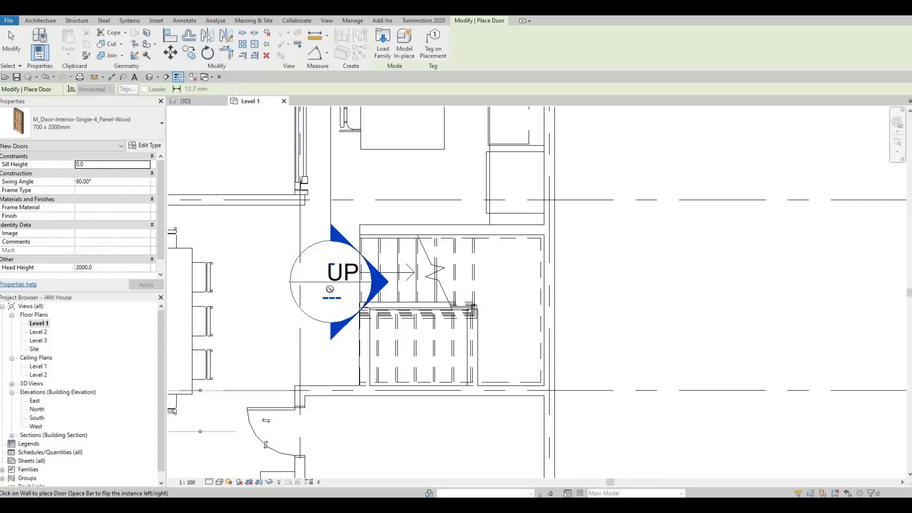
pyautogui.click(140, 131)
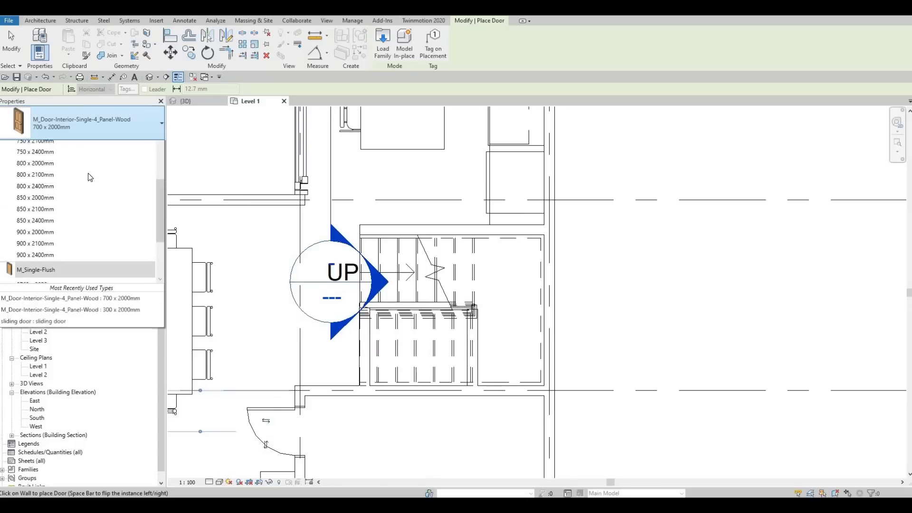
pyautogui.scroll(2, 72, 178)
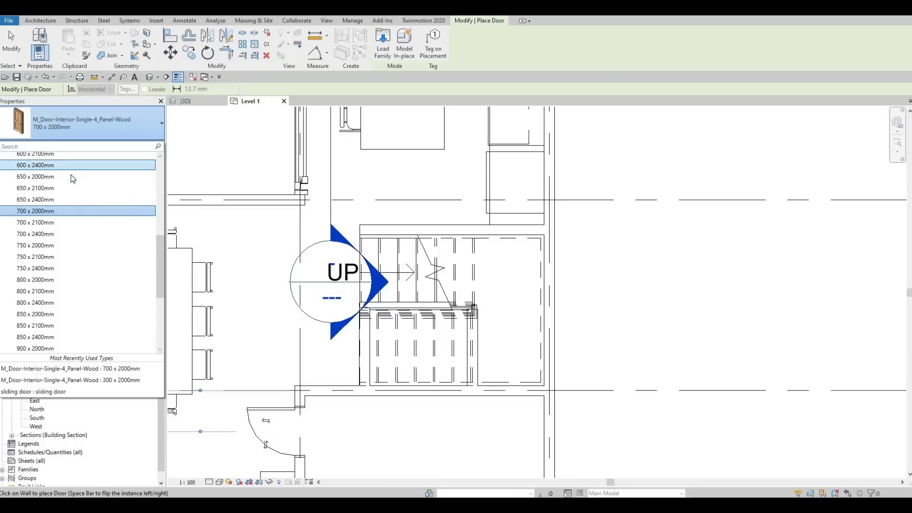
pyautogui.scroll(1, 70, 175)
pyautogui.click(68, 167)
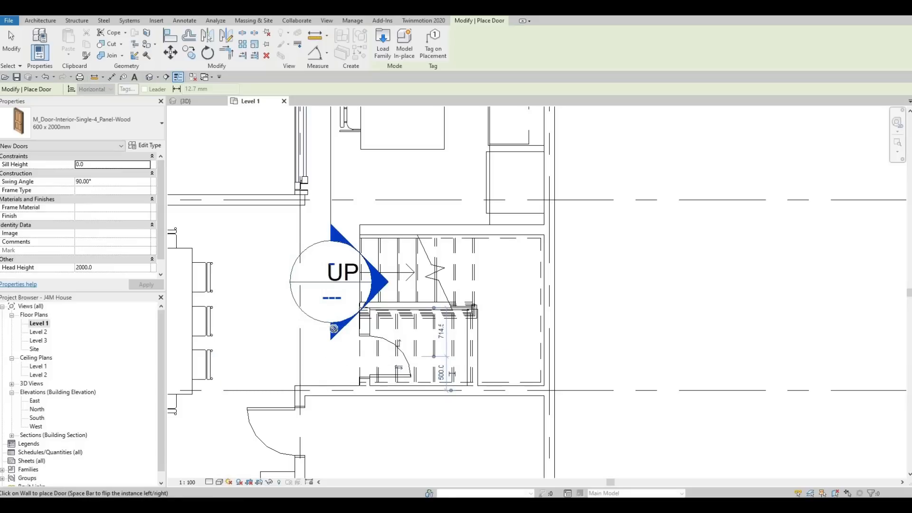
pyautogui.scroll(-2, 338, 350)
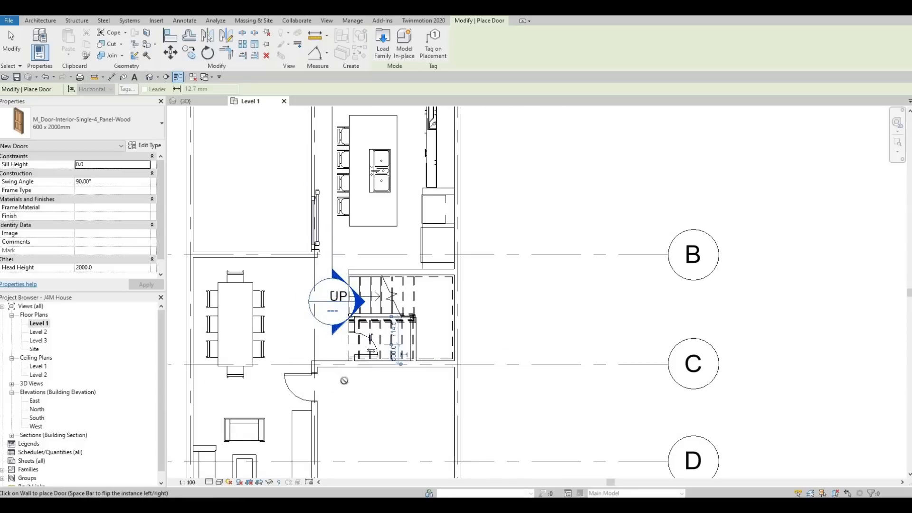
pyautogui.press('Escape')
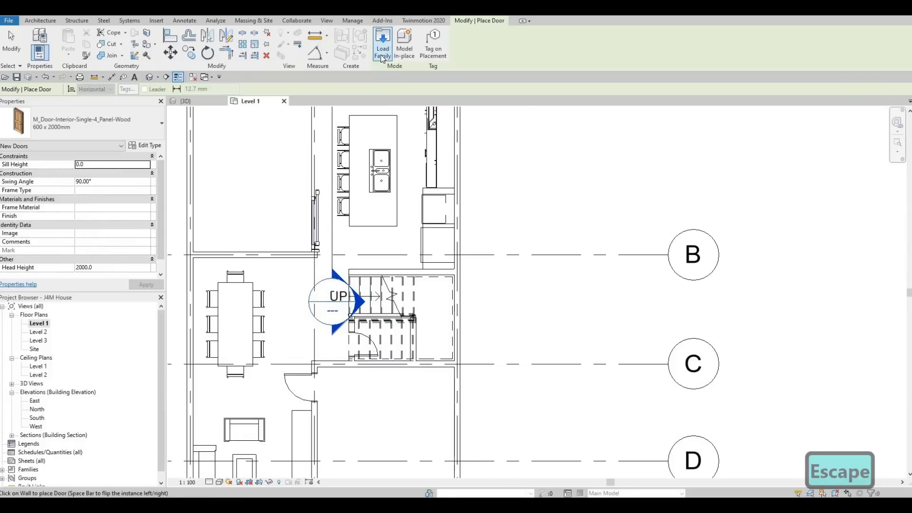
# Step: Browse the Residential door families and choose M_Door-Exterior-Single-Entry-Half Flat Glass-Wood_Clad for loading
pyautogui.click(382, 52)
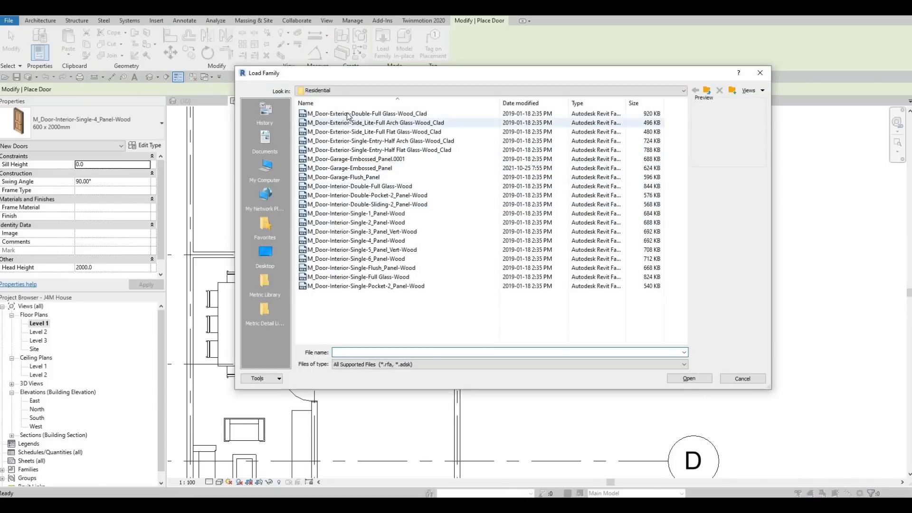
pyautogui.click(348, 114)
pyautogui.press('Down')
pyautogui.press('Down')
pyautogui.press('Down')
pyautogui.press('Down')
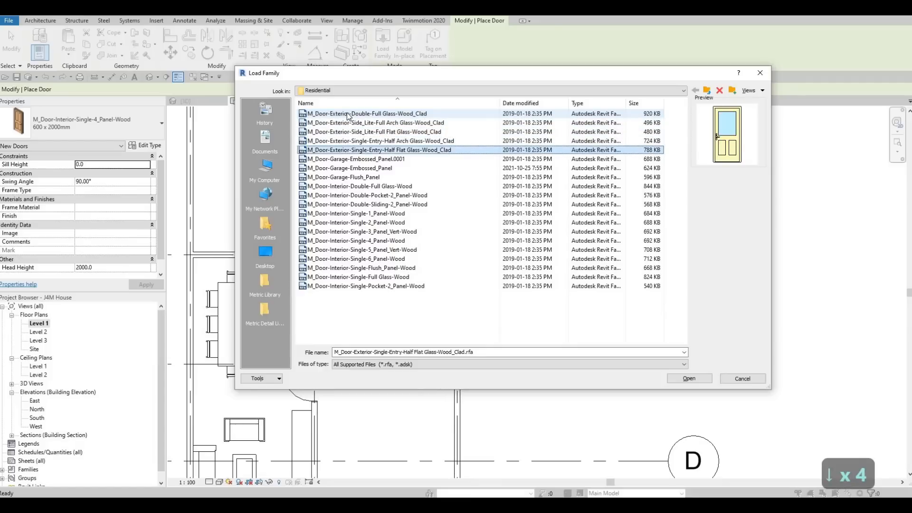
pyautogui.press('Down')
pyautogui.press('Up')
pyautogui.press('Down')
pyautogui.press('Down')
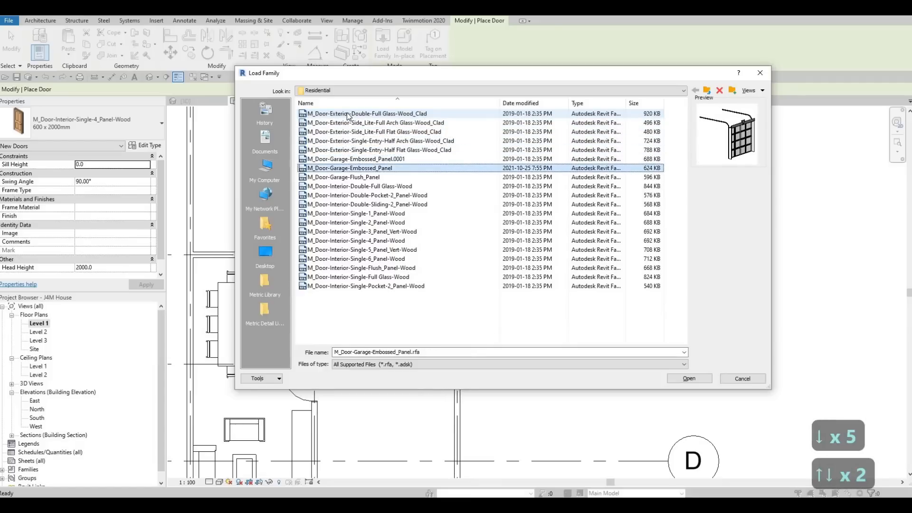
pyautogui.press('Up')
pyautogui.press('Up')
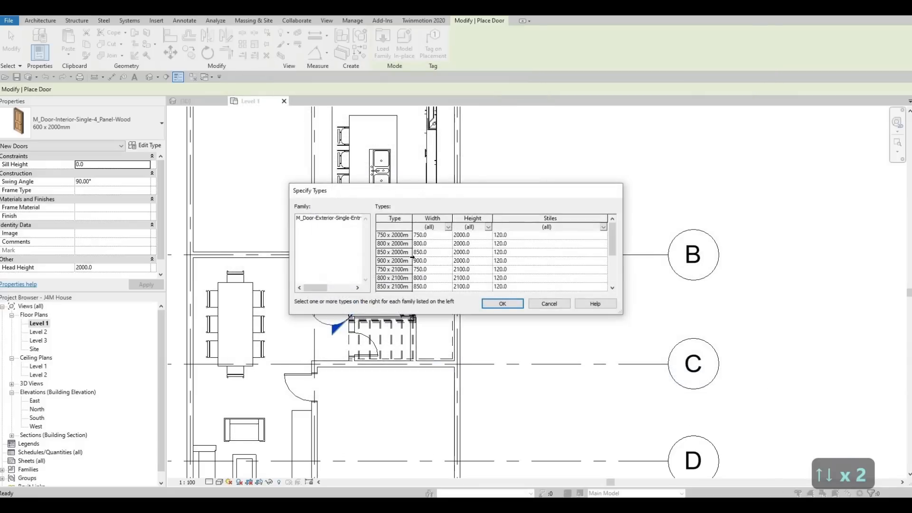
# Step: Load the exterior entry door's 2000 mm high types from 750 to 900 mm wide
pyautogui.click(395, 239)
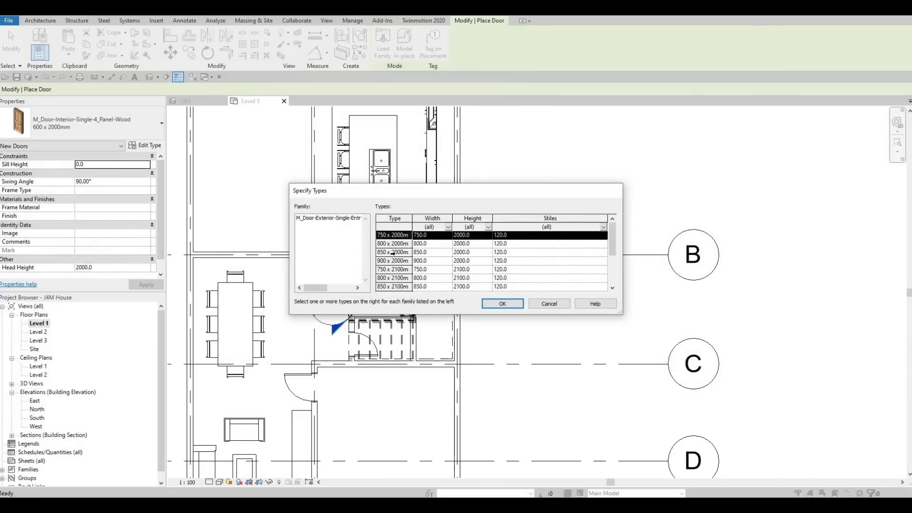
pyautogui.hotkey('shift', 'Down')
pyautogui.hotkey('shift', 'Down')
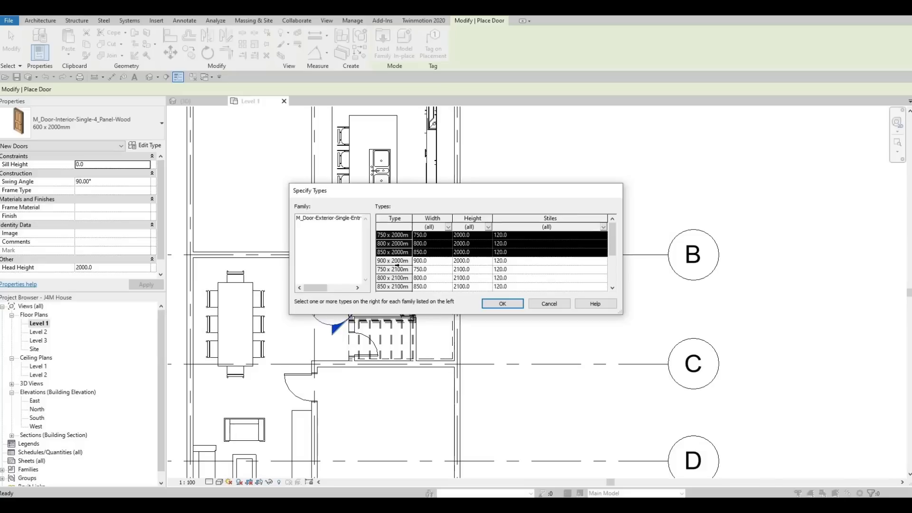
pyautogui.hotkey('shift', 'Down')
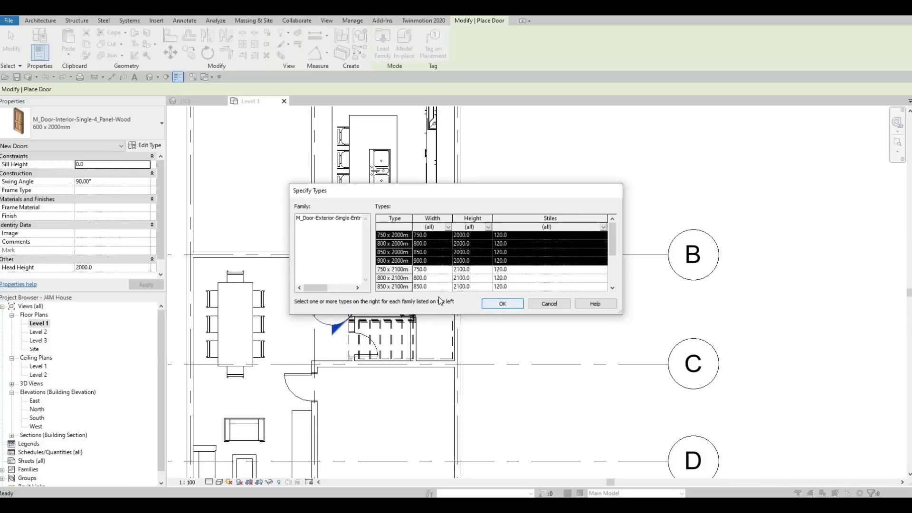
pyautogui.click(497, 304)
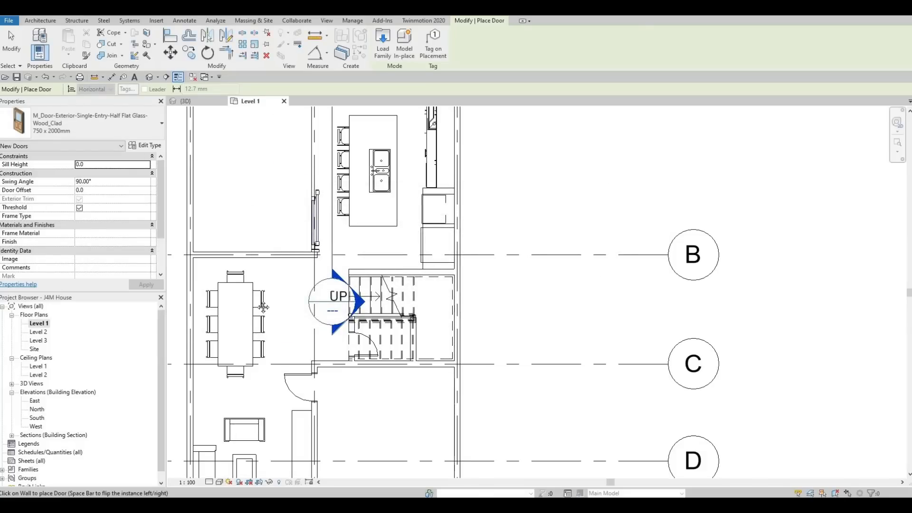
# Step: Place the 750 x 2000mm exterior entry door in the living area's front wall, flipped to hinge beside the entertainment center and swing inward
pyautogui.moveTo(289, 343); pyautogui.dragTo(320, 215, button='middle')
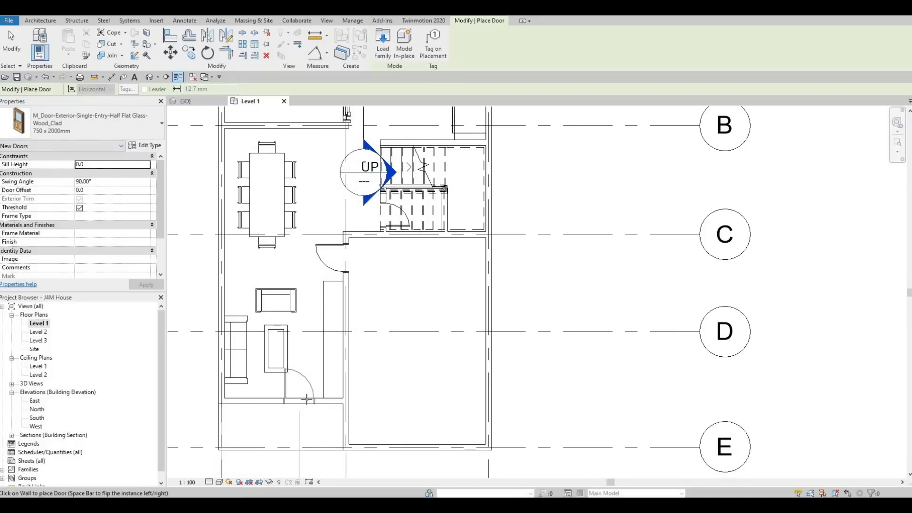
pyautogui.press('space')
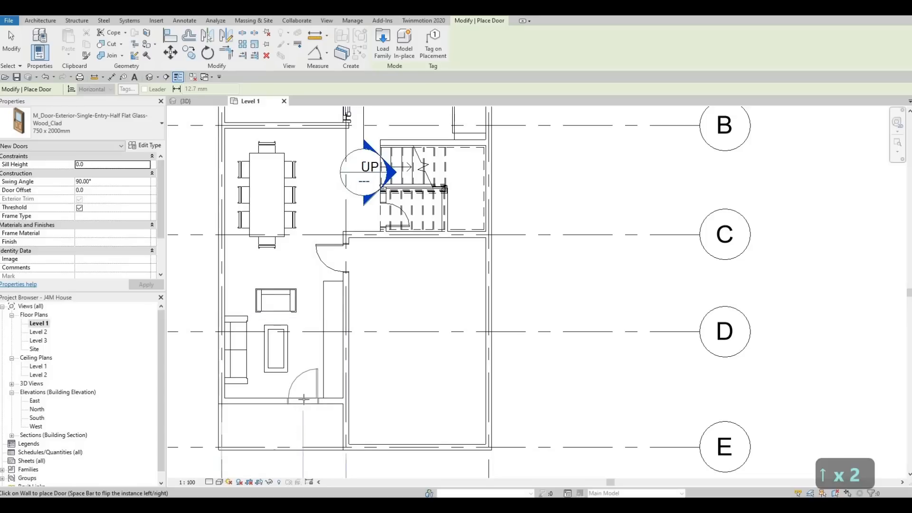
pyautogui.click(302, 403)
pyautogui.press('Escape')
pyautogui.press('Escape')
pyautogui.press('Escape')
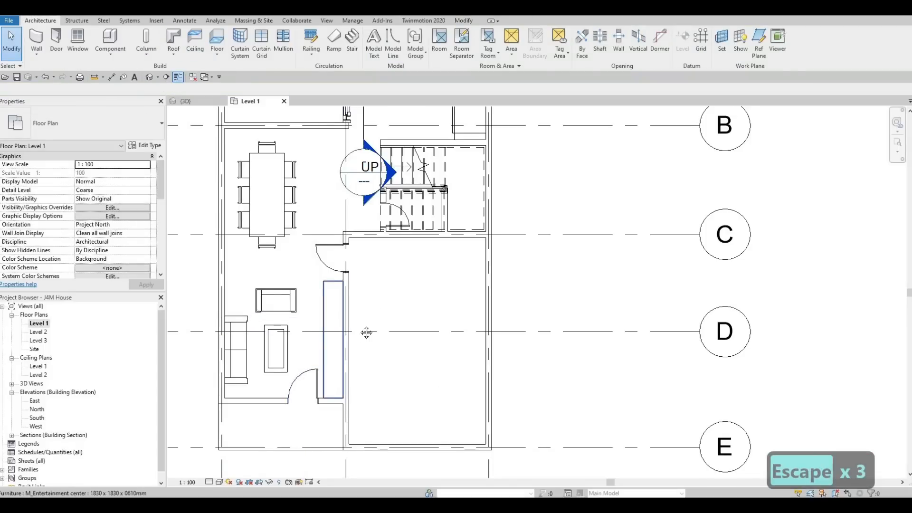
# Step: Compare the garage and exterior door families in the Residential folder and load M_Door-Garage-Embossed_Panel.0001
pyautogui.scroll(-1, 327, 329)
pyautogui.moveTo(308, 361); pyautogui.dragTo(313, 329, button='middle')
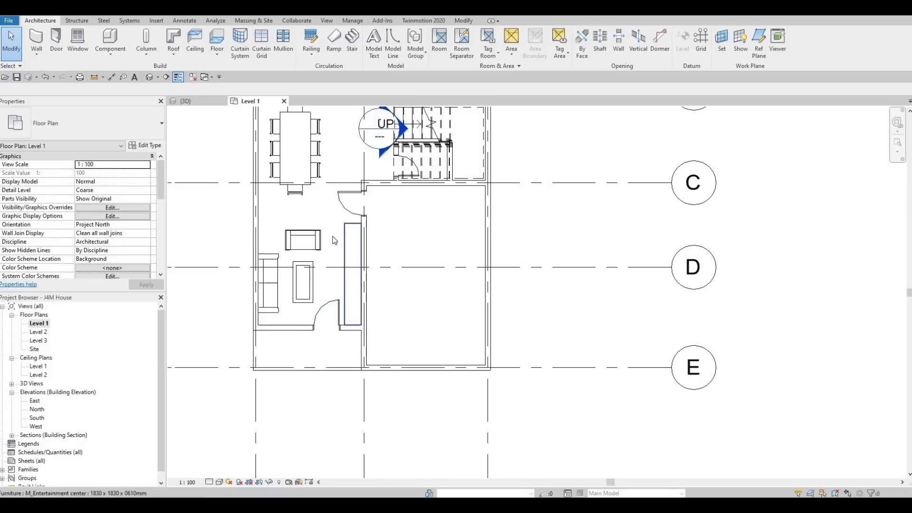
pyautogui.click(156, 20)
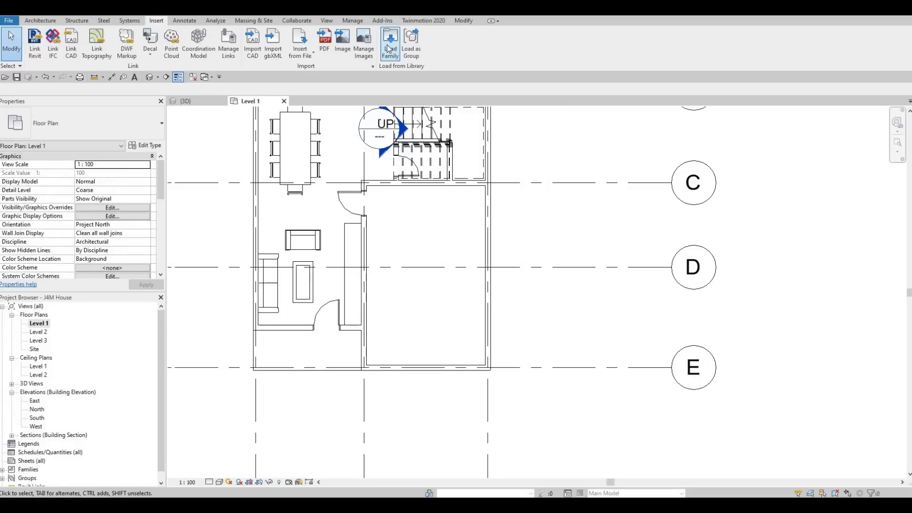
pyautogui.click(389, 52)
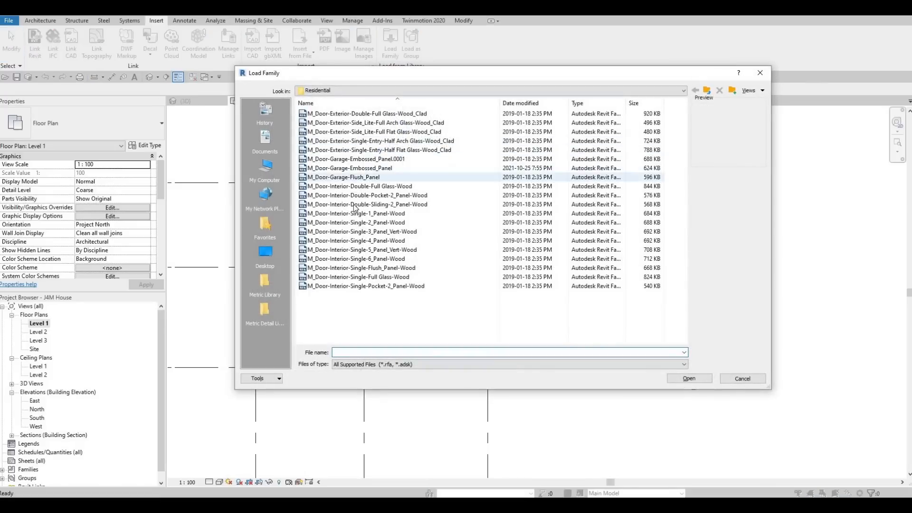
pyautogui.click(368, 177)
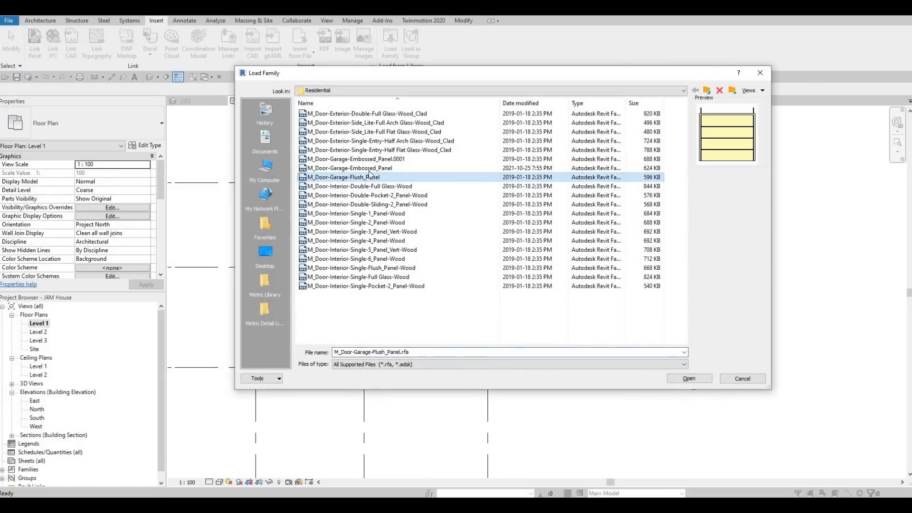
pyautogui.click(369, 169)
pyautogui.click(368, 160)
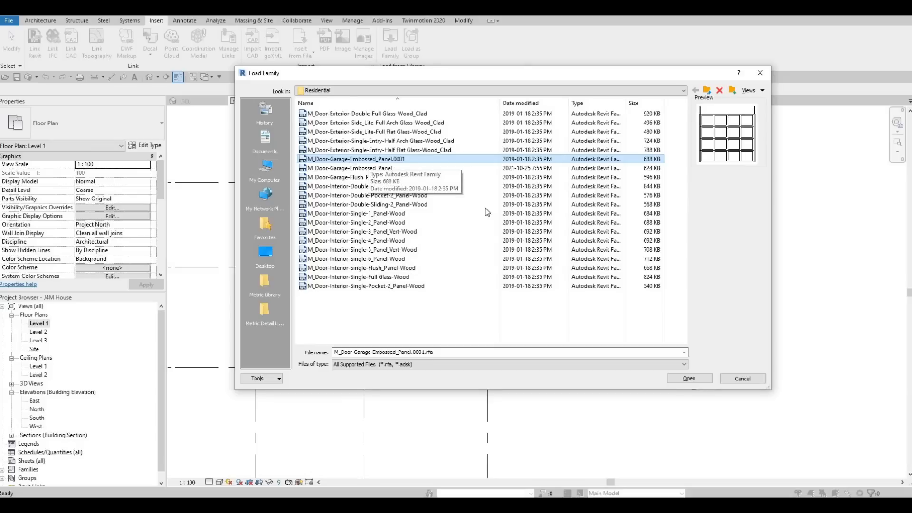
pyautogui.click(430, 149)
pyautogui.click(430, 142)
pyautogui.click(404, 159)
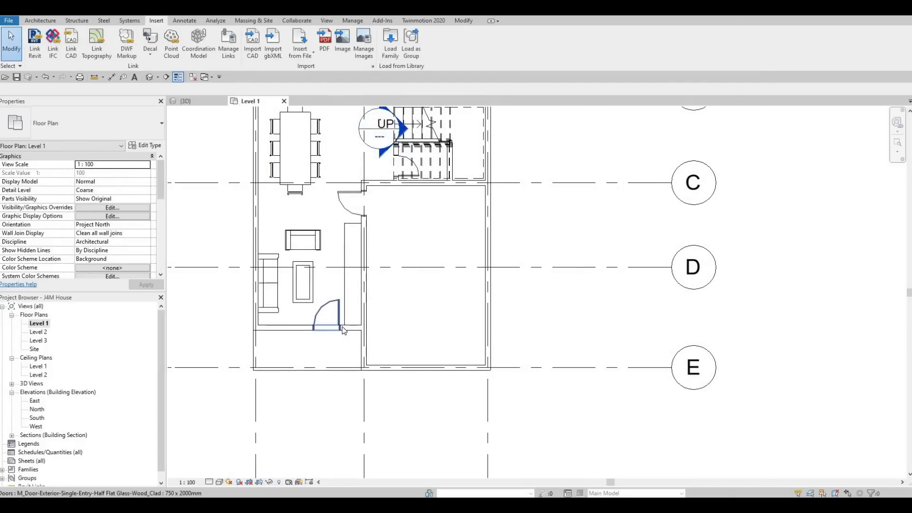
pyautogui.press('c')
pyautogui.press('m')
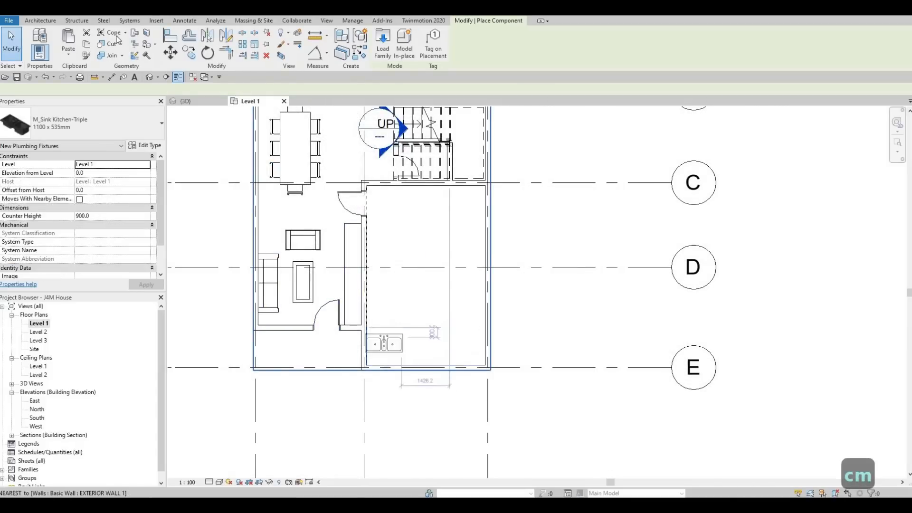
pyautogui.press('Escape')
pyautogui.press('Escape')
# Step: Place a 2400 x 2100mm M_Door-Garage-Embossed_Panel.0001 door centered in the garage's front wall on grid E
pyautogui.click(43, 21)
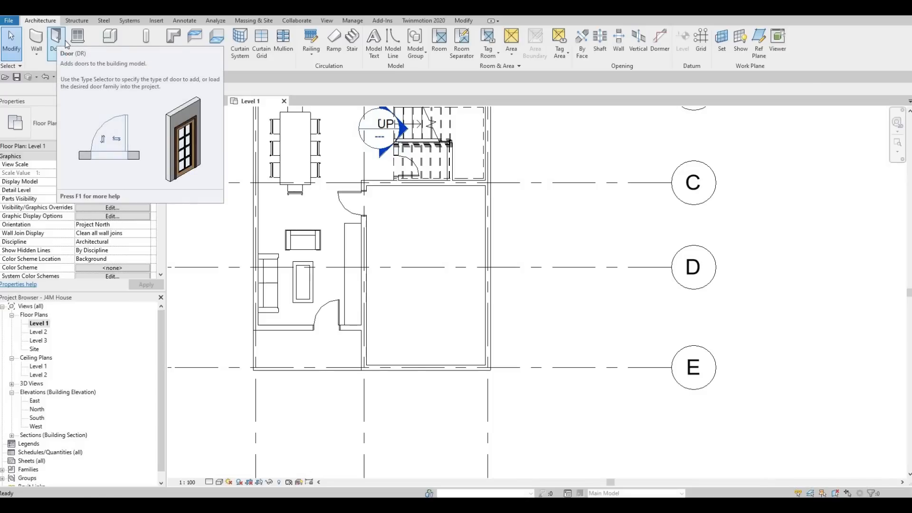
pyautogui.click(64, 42)
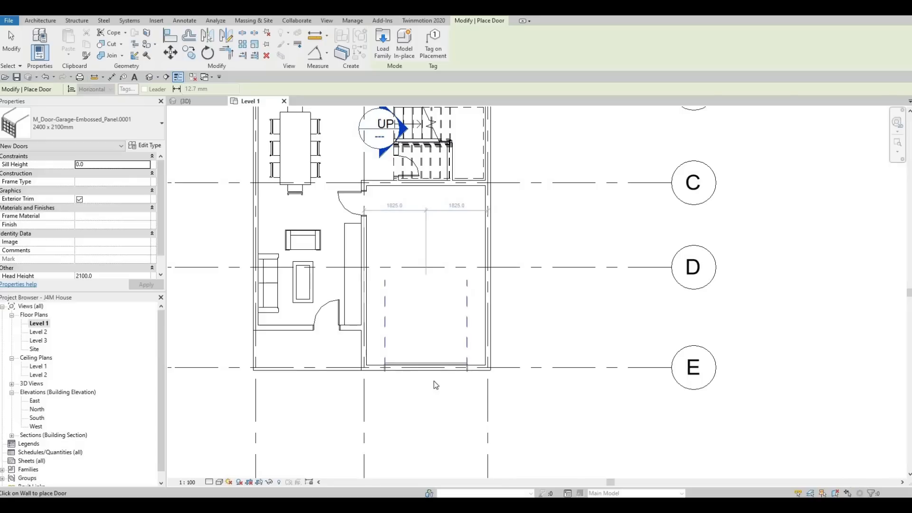
pyautogui.click(434, 381)
pyautogui.press('Escape')
pyautogui.press('Escape')
pyautogui.press('Escape')
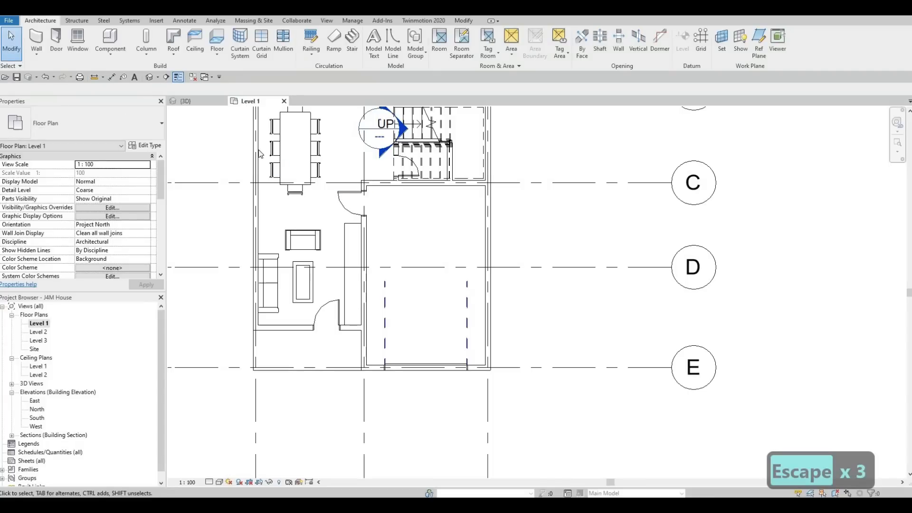
# Step: Set the height of the garage door's 2400 x 2100mm type to 2700
pyautogui.click(149, 77)
pyautogui.keyDown('shift'); pyautogui.moveTo(423, 265); pyautogui.dragTo(320, 260, button='middle'); pyautogui.keyUp('shift')
pyautogui.click(488, 316)
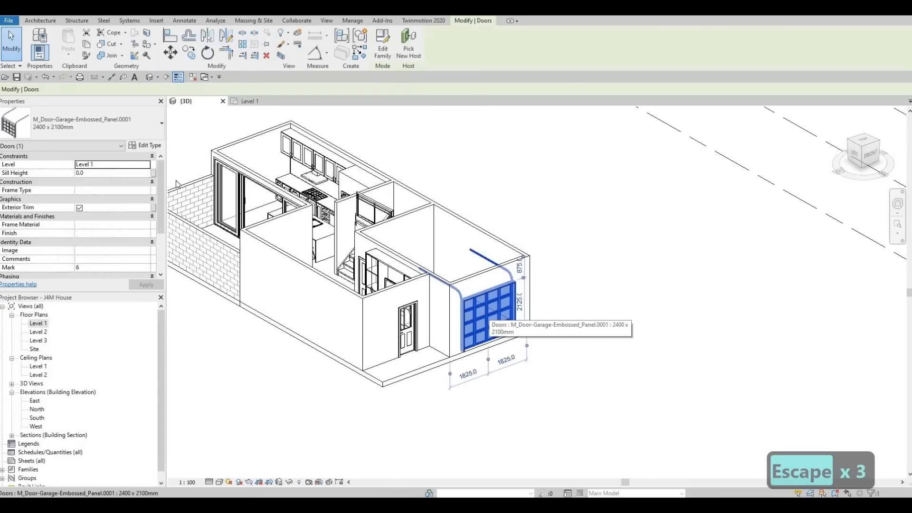
pyautogui.click(142, 145)
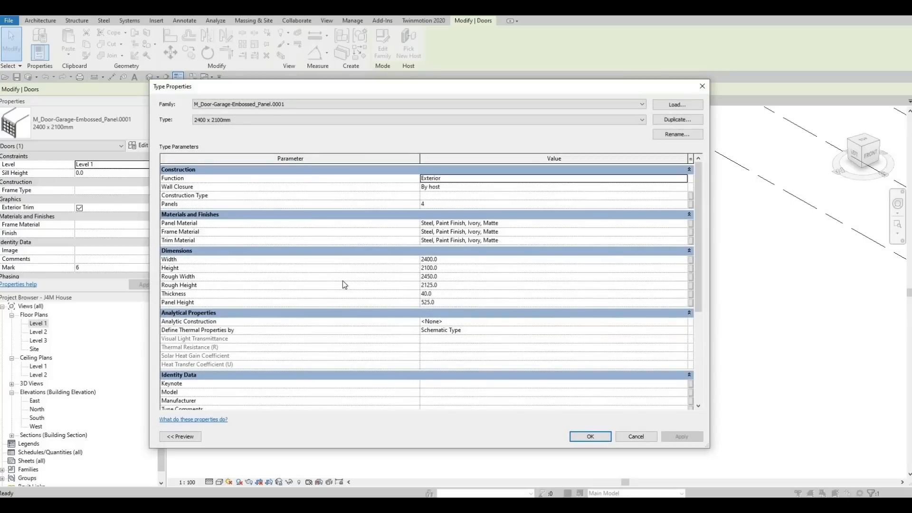
pyautogui.click(448, 268)
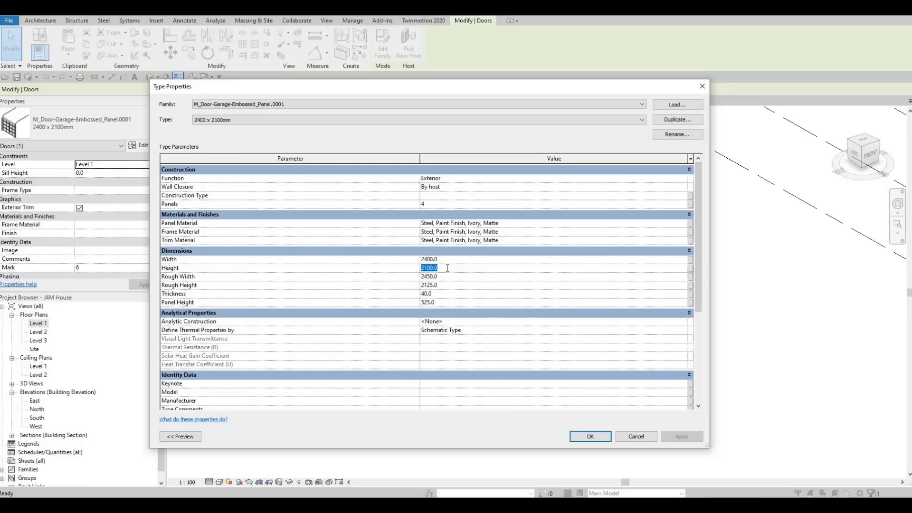
pyautogui.write('2700')
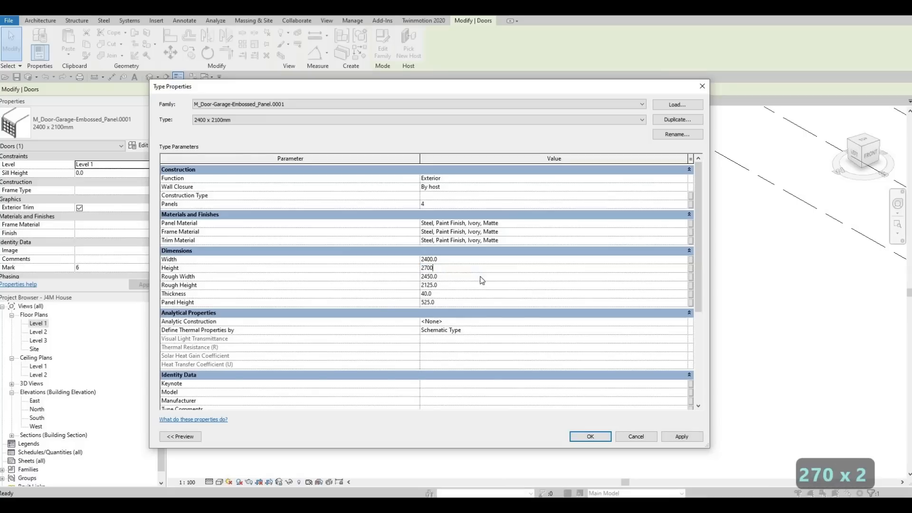
pyautogui.click(590, 437)
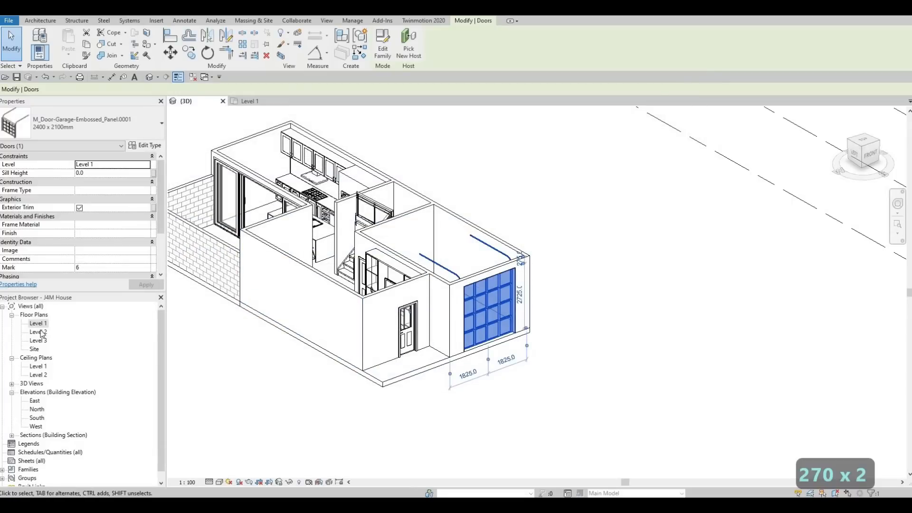
# Step: Measure the garage's clear width between its side walls' inner faces on Level 1 with an aligned dimension
pyautogui.doubleClick(38, 324)
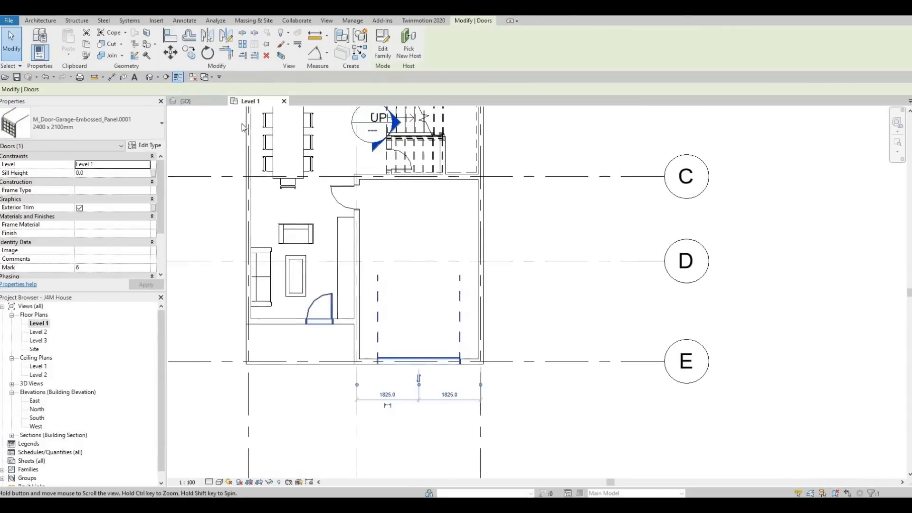
pyautogui.click(111, 76)
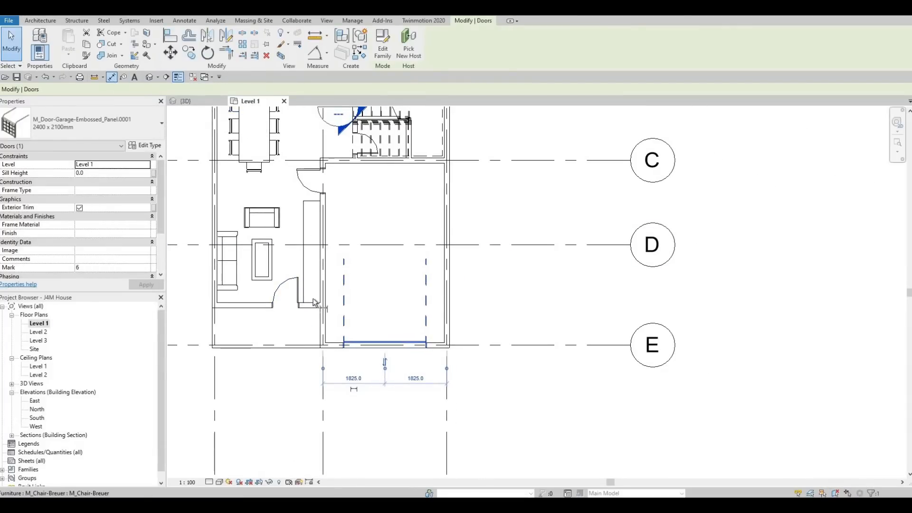
pyautogui.press('Tab')
pyautogui.press('Tab')
pyautogui.click(327, 320)
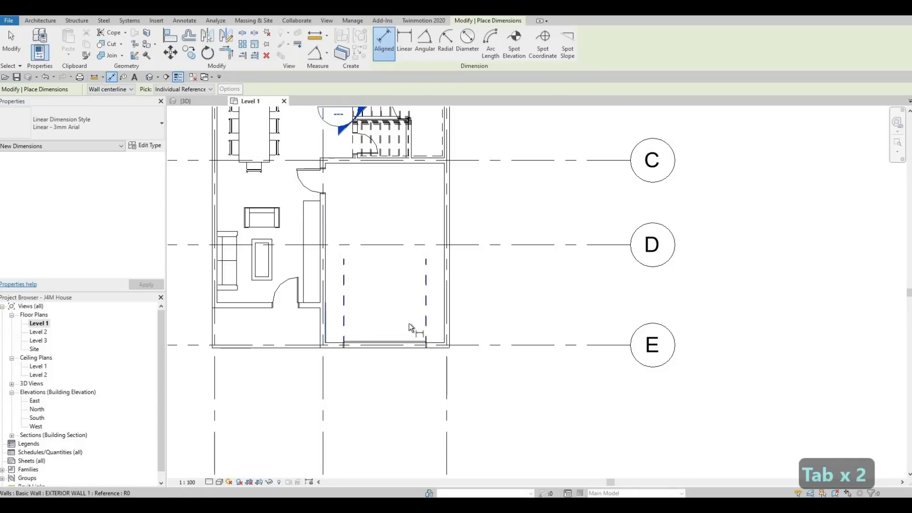
pyautogui.press('Tab')
pyautogui.press('Tab')
pyautogui.click(446, 318)
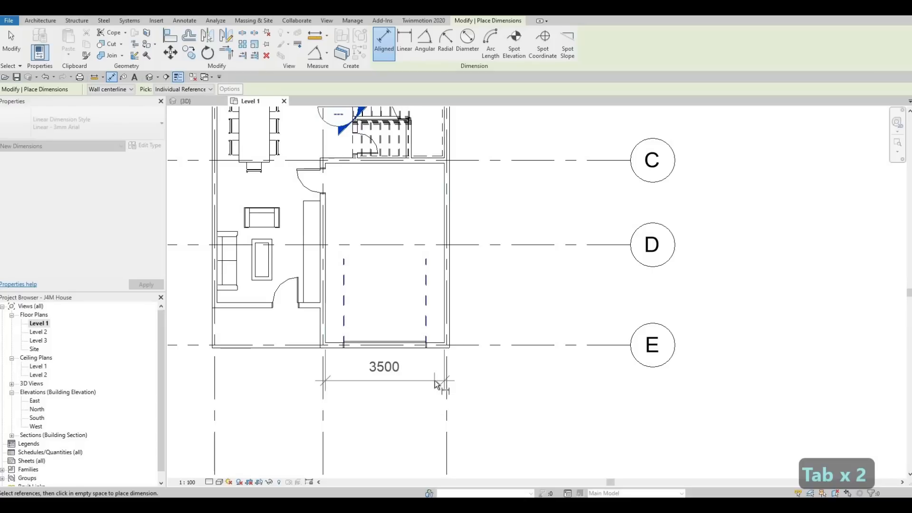
pyautogui.press('Escape')
pyautogui.press('Escape')
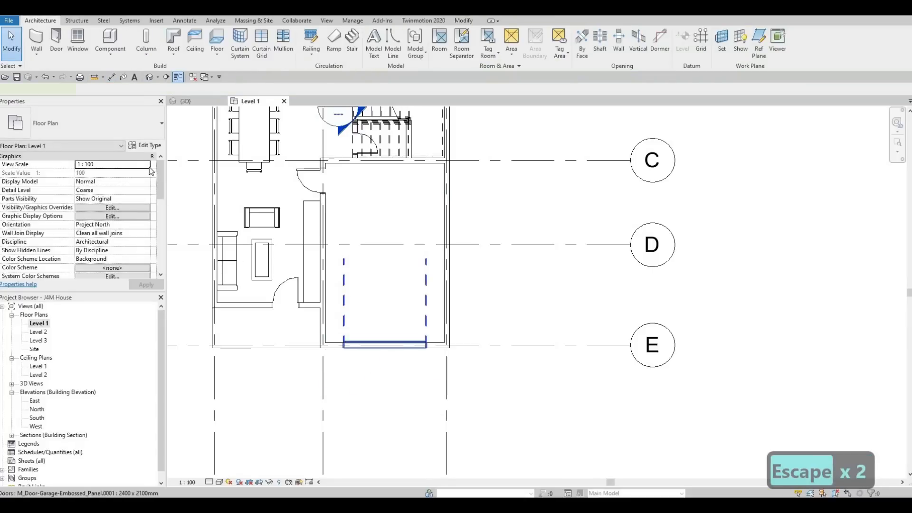
# Step: Set the width of the garage door's 2400 x 2100mm type to 3300
pyautogui.click(145, 145)
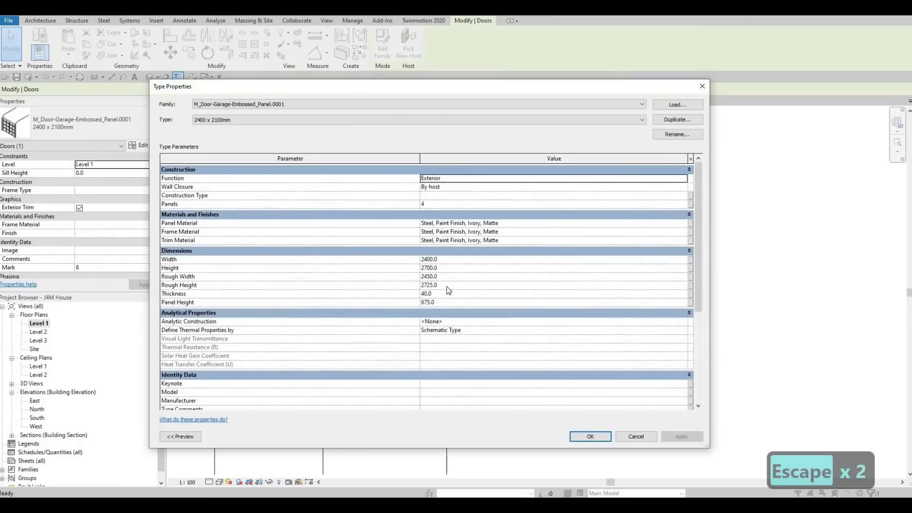
pyautogui.click(442, 260)
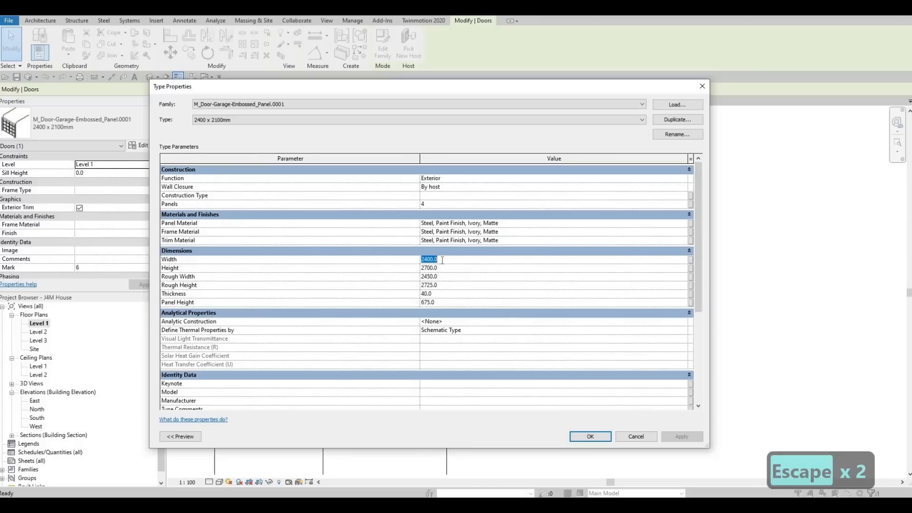
pyautogui.write('3300')
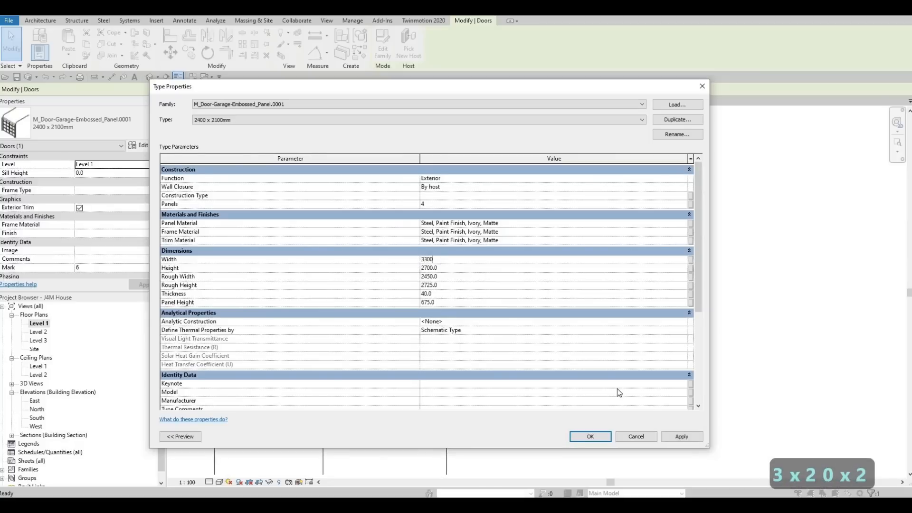
pyautogui.click(590, 436)
pyautogui.press('Escape')
pyautogui.press('Escape')
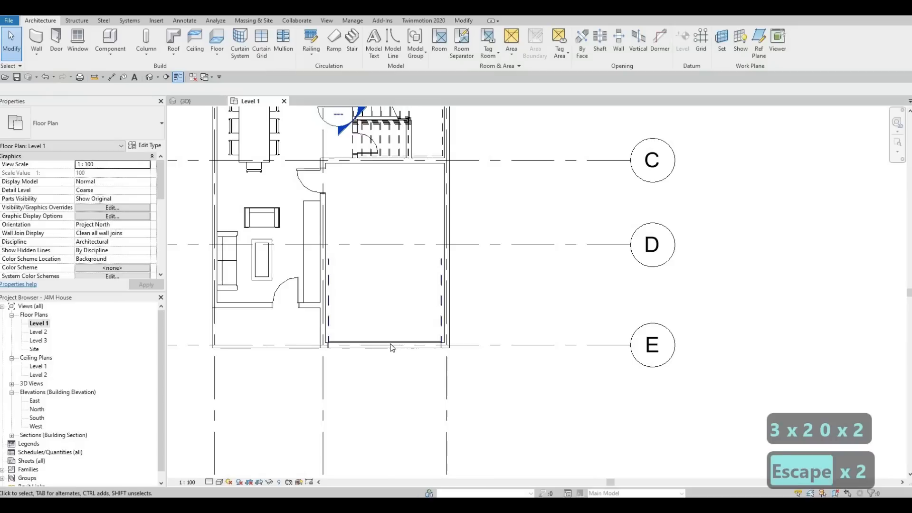
pyautogui.scroll(1, 392, 347)
pyautogui.scroll(2, 418, 351)
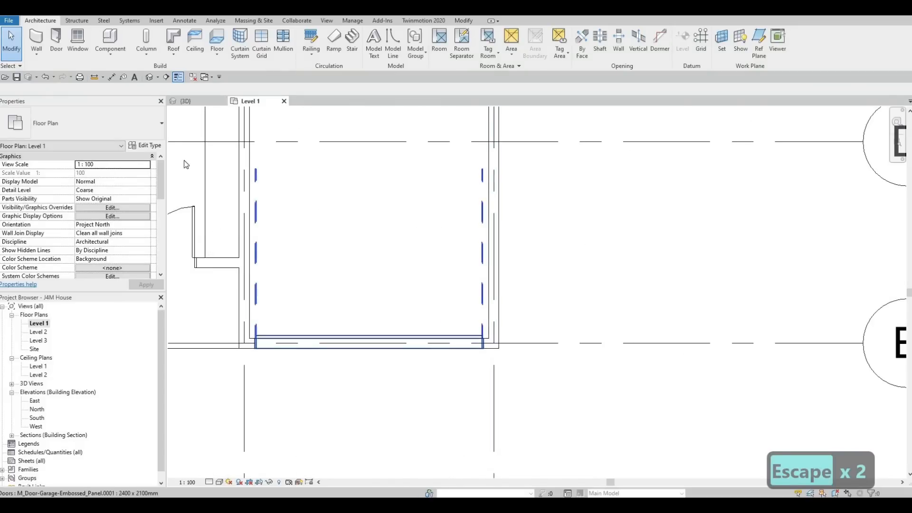
# Step: Reduce the height of the garage door's type to 2500 and check the door from the front in 3D
pyautogui.hotkey('ctrl', 'Tab')
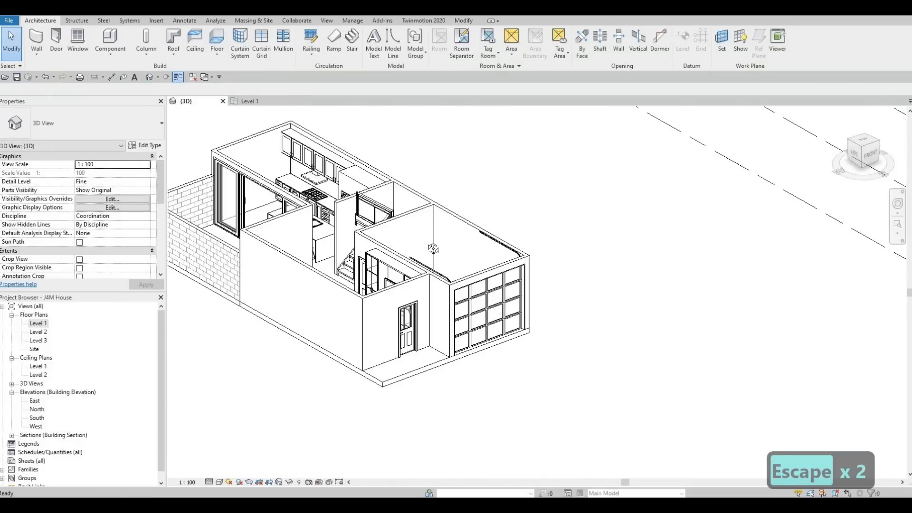
pyautogui.keyDown('shift'); pyautogui.moveTo(380, 257); pyautogui.dragTo(257, 261, button='middle'); pyautogui.keyUp('shift')
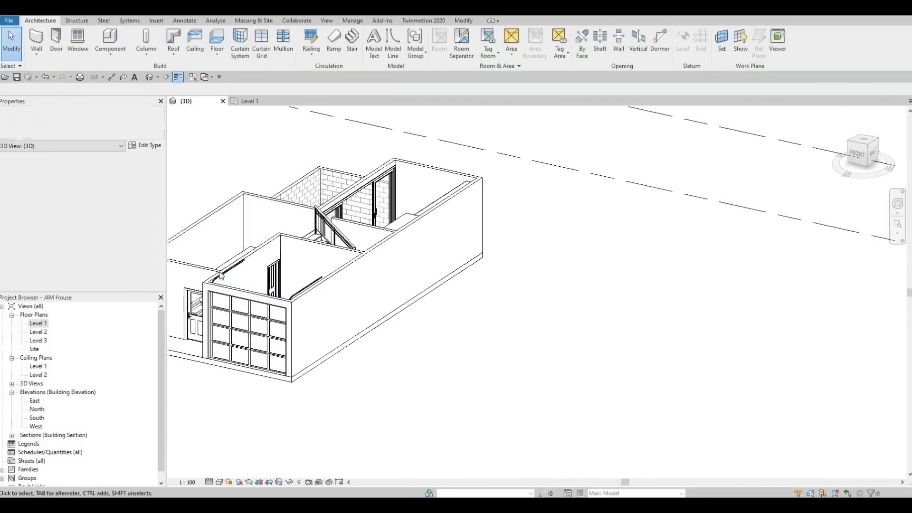
pyautogui.scroll(5, 260, 271)
pyautogui.scroll(-1, 264, 279)
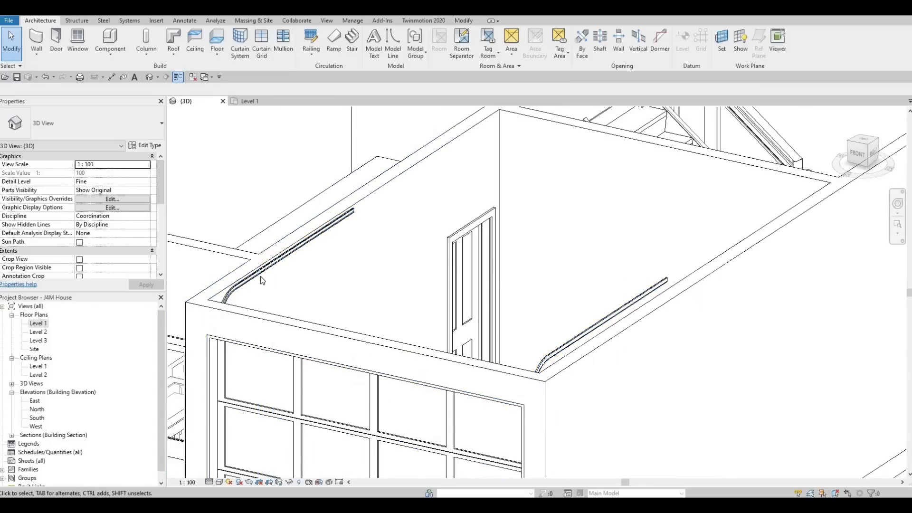
pyautogui.click(261, 276)
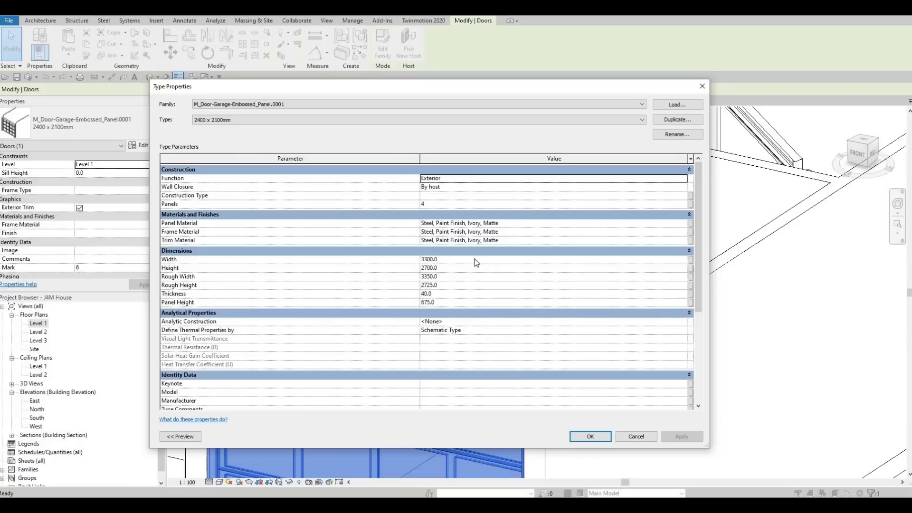
pyautogui.click(456, 268)
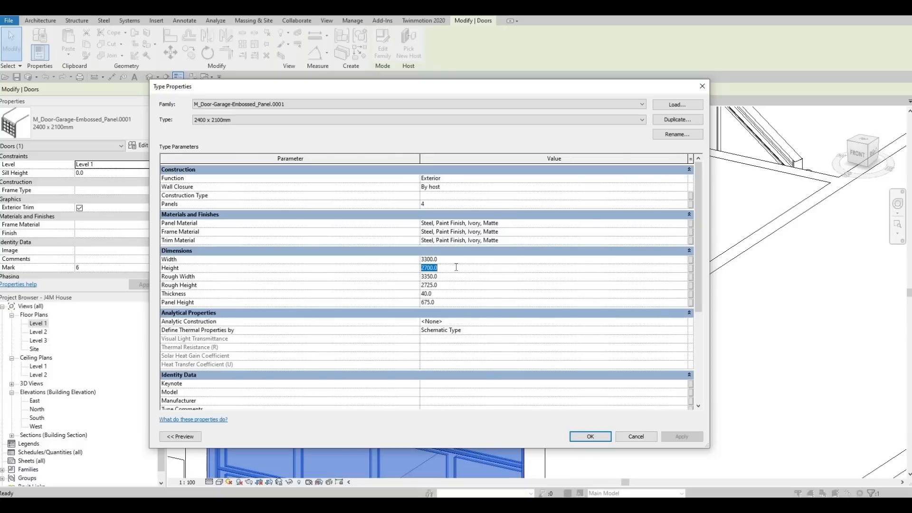
pyautogui.write('2500')
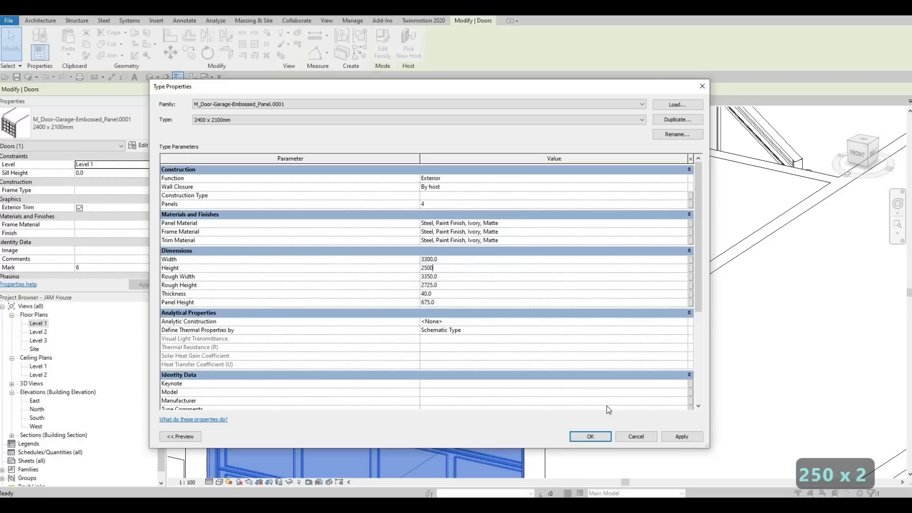
pyautogui.click(590, 437)
pyautogui.moveTo(420, 295); pyautogui.dragTo(329, 295, button='middle')
pyautogui.press('Escape')
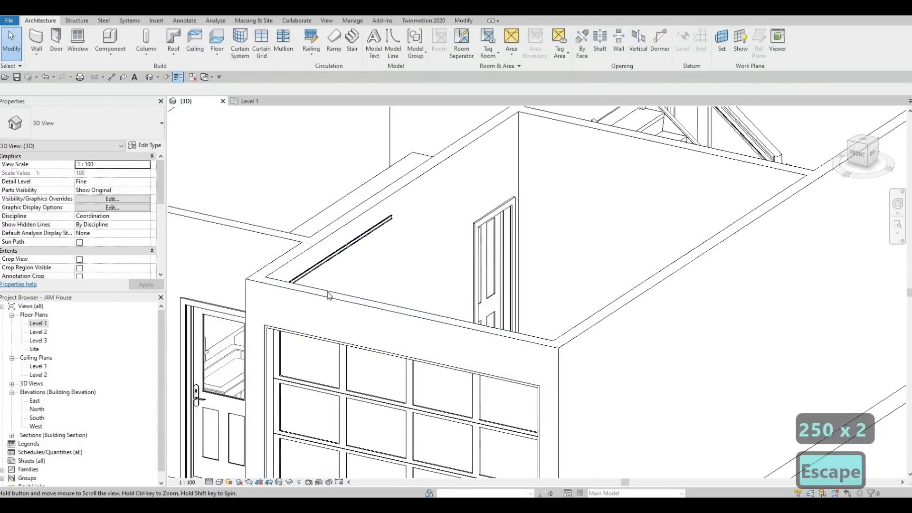
pyautogui.scroll(-1, 332, 297)
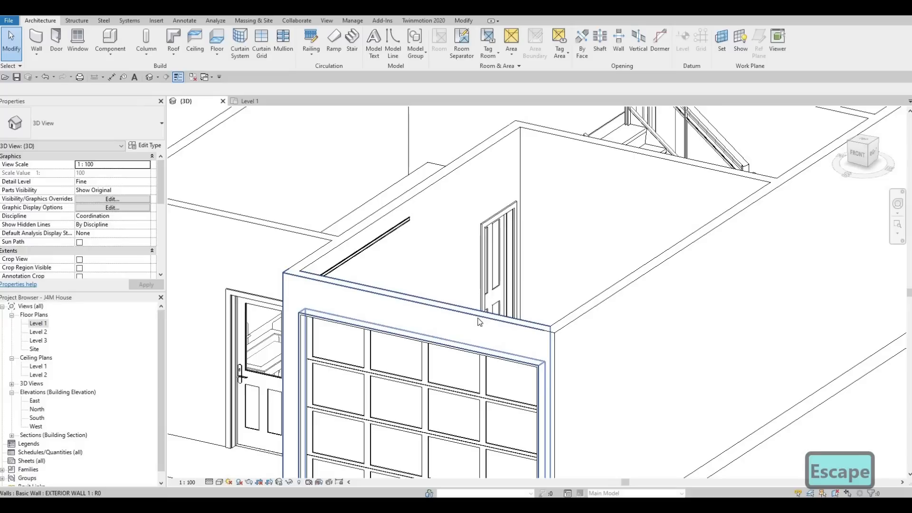
pyautogui.scroll(-4, 577, 302)
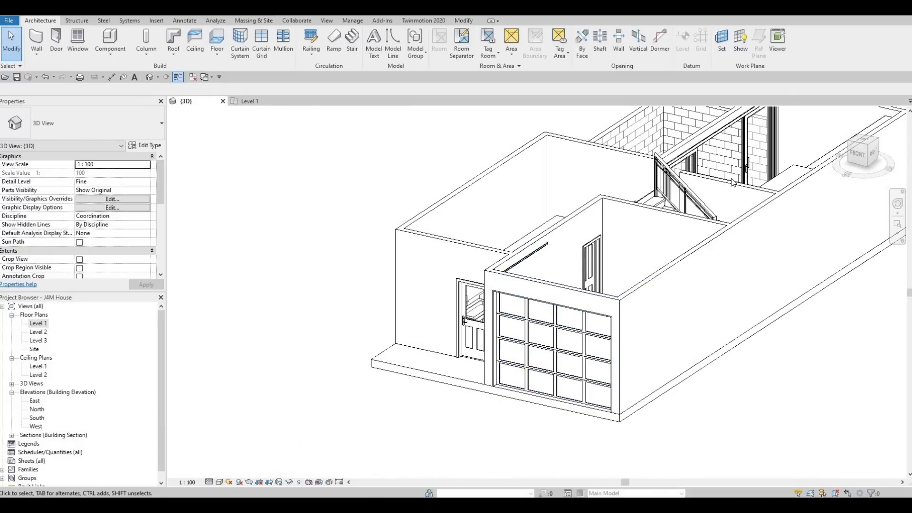
pyautogui.moveTo(631, 331)
pyautogui.keyDown('shift'); pyautogui.mouseDown(button='middle')
pyautogui.moveTo(680, 326)
pyautogui.moveTo(564, 305)
pyautogui.moveTo(532, 316)
pyautogui.mouseUp(button='middle'); pyautogui.keyUp('shift')
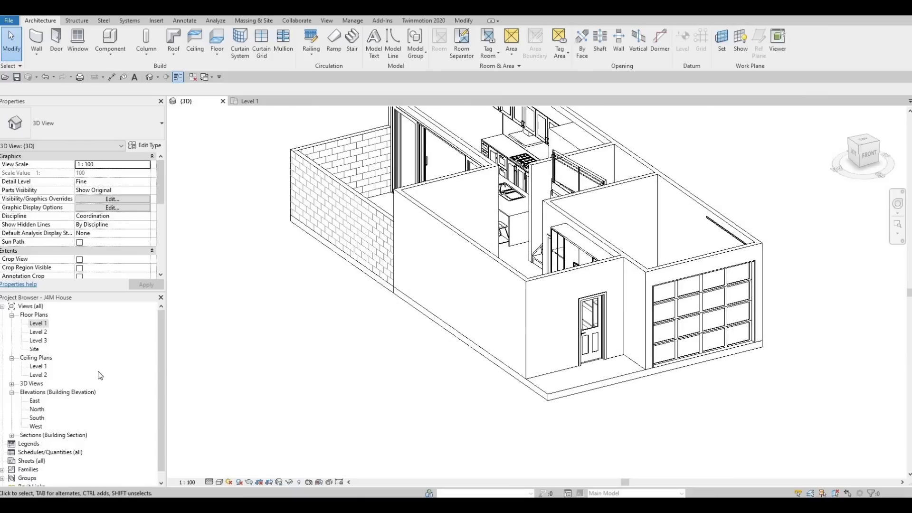
# Step: On Level 1, draw an EXTERIOR WALL 1 from the living area's front wall beside the entry door to grid E, continuing along the grid to the garage
pyautogui.doubleClick(46, 324)
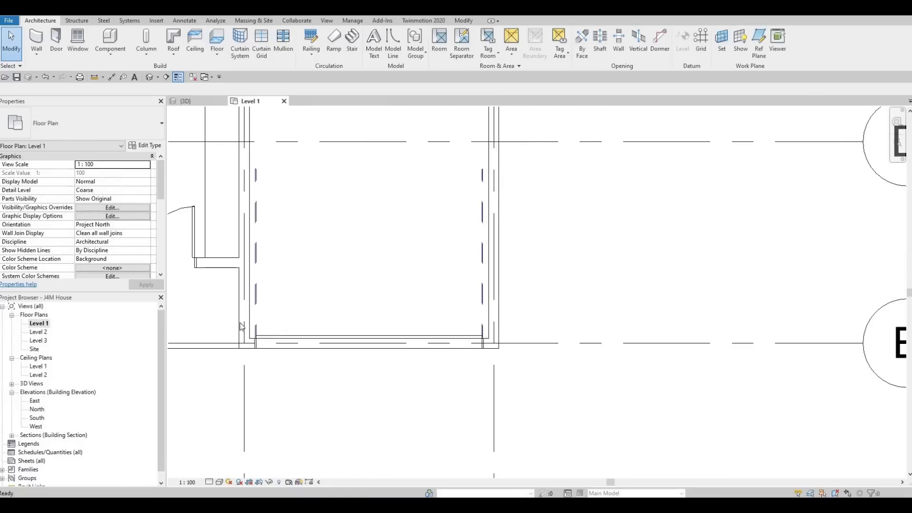
pyautogui.scroll(-2, 333, 296)
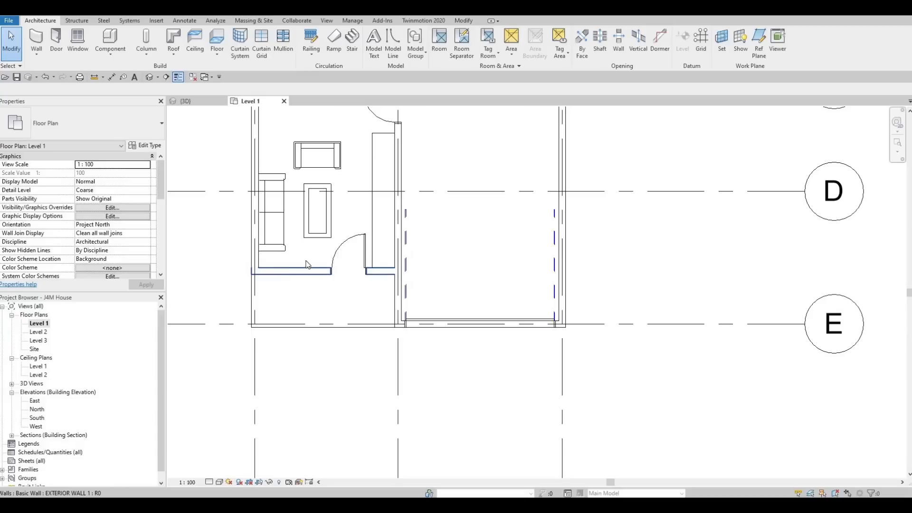
pyautogui.moveTo(311, 270); pyautogui.dragTo(318, 281, button='middle')
pyautogui.moveTo(321, 316); pyautogui.dragTo(320, 349, button='middle')
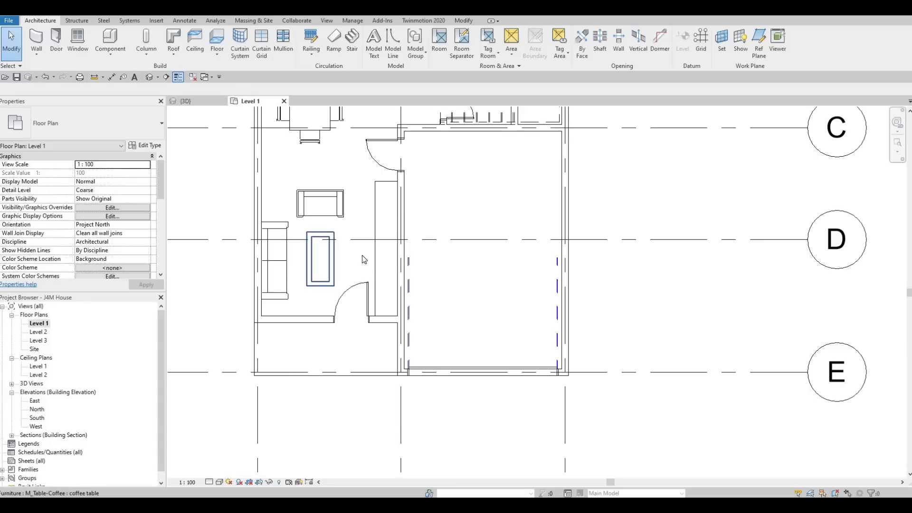
pyautogui.click(327, 325)
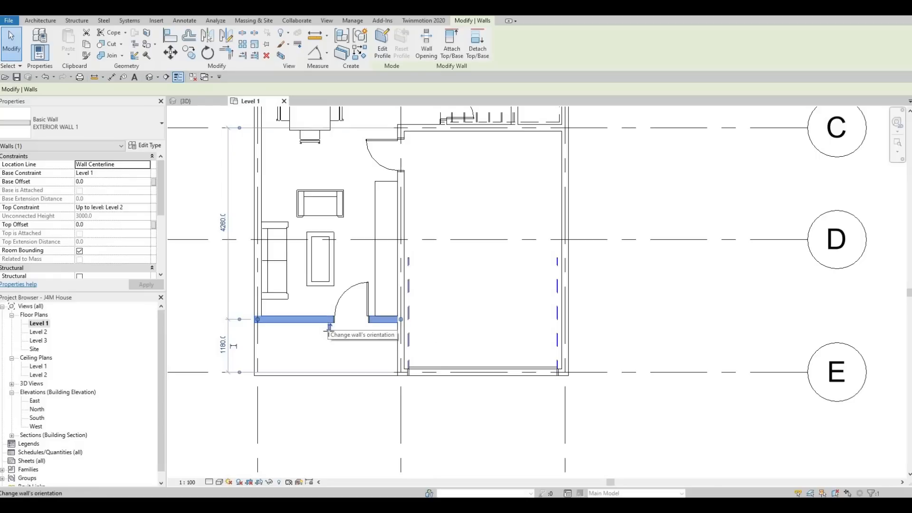
pyautogui.press('c')
pyautogui.press('s')
pyautogui.click(329, 320)
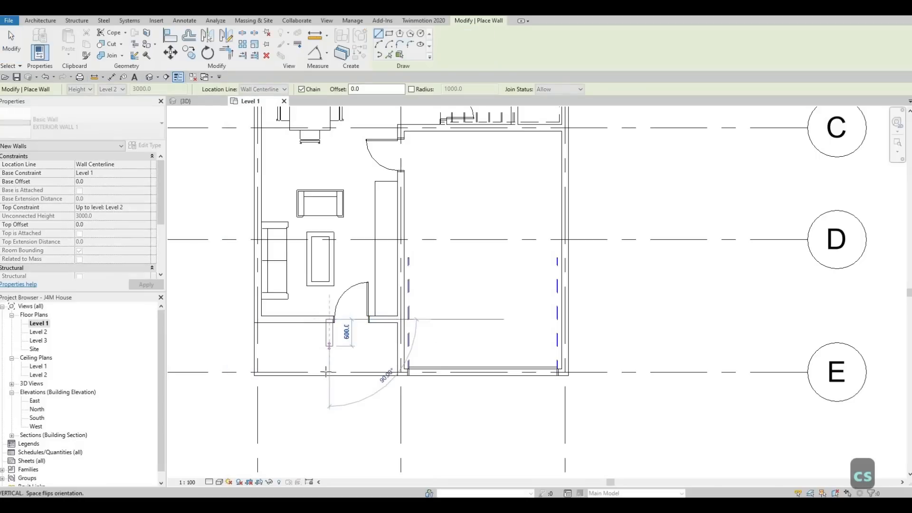
pyautogui.click(327, 373)
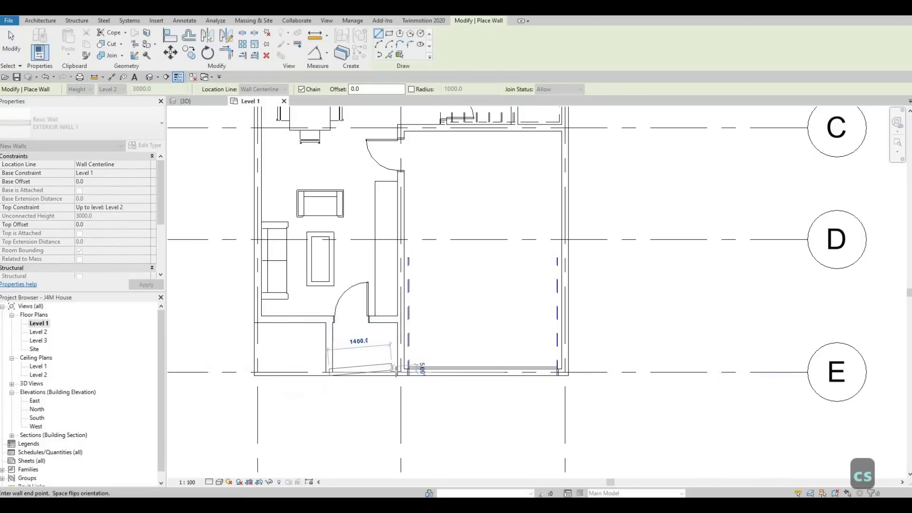
pyautogui.click(399, 373)
pyautogui.scroll(4, 399, 373)
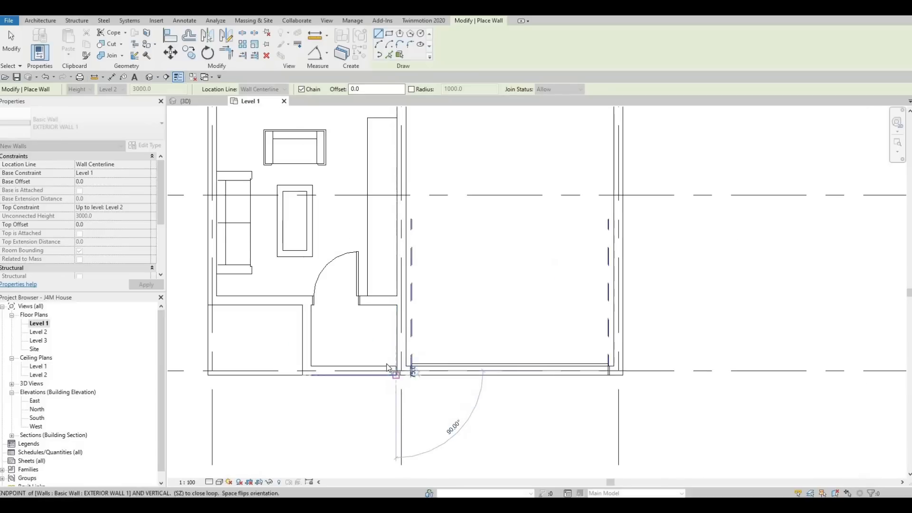
pyautogui.press('Escape')
pyautogui.press('Escape')
# Step: Adjust the wall end on grid E at the garage corner so it joins the garage's front wall
pyautogui.click(399, 368)
pyautogui.moveTo(399, 369); pyautogui.dragTo(409, 368)
pyautogui.scroll(-2, 363, 369)
pyautogui.press('Escape')
pyautogui.press('Escape')
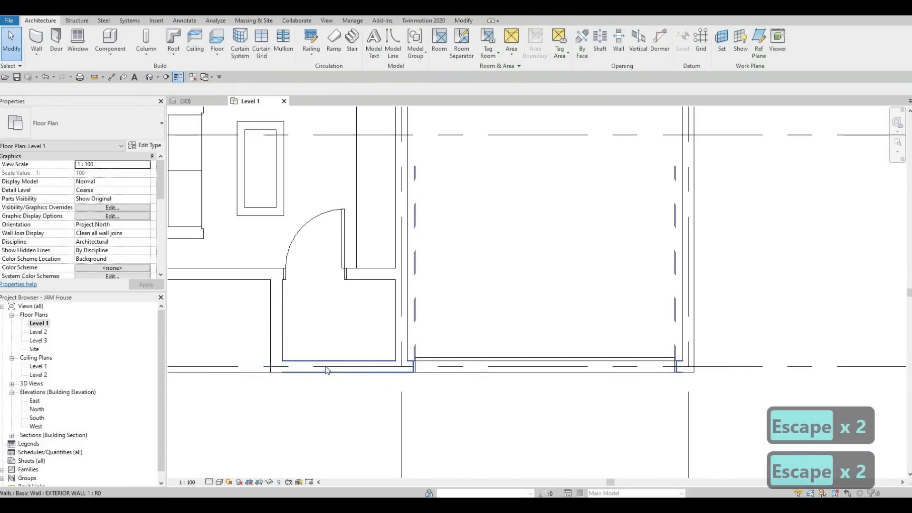
# Step: Rehost the 750 x 2000mm entry door from the living area's front wall to the exterior wall on grid E
pyautogui.click(337, 365)
pyautogui.moveTo(327, 239); pyautogui.dragTo(336, 256, button='middle')
pyautogui.scroll(-1, 335, 254)
pyautogui.click(328, 247)
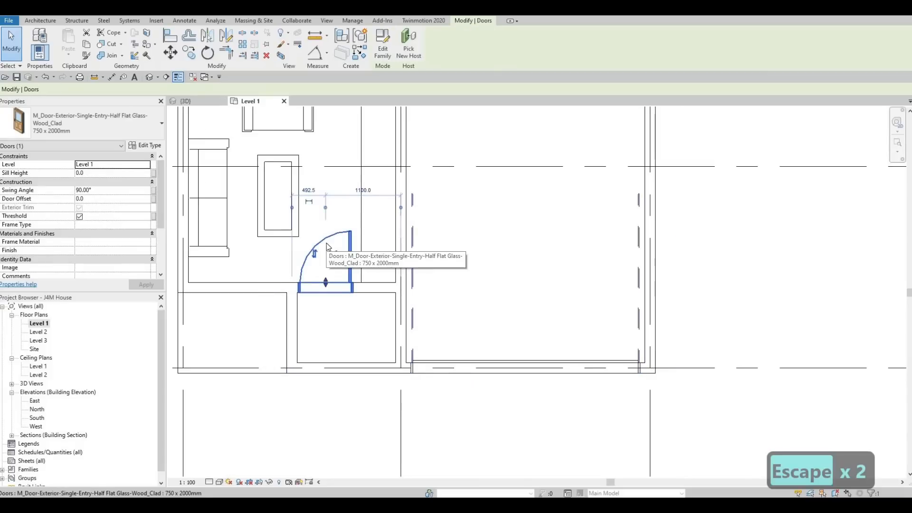
pyautogui.click(414, 38)
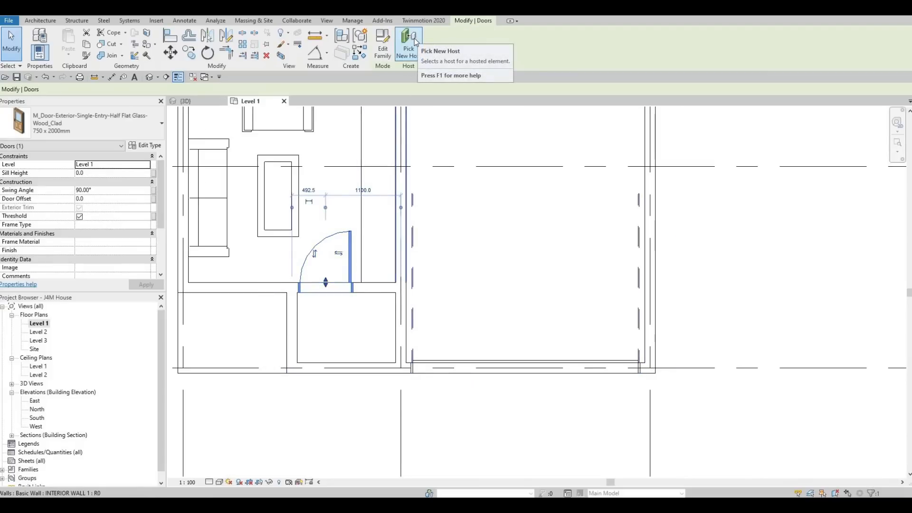
pyautogui.click(415, 38)
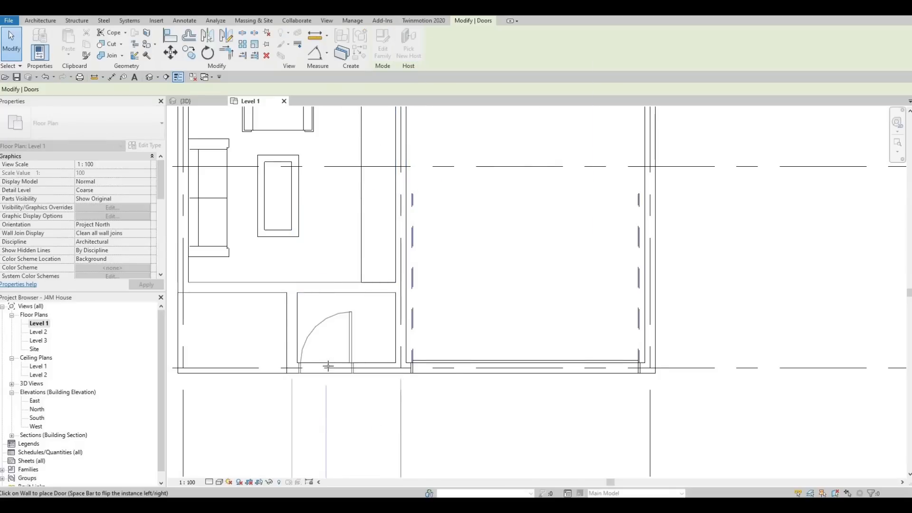
pyautogui.click(330, 370)
pyautogui.press('Escape')
pyautogui.press('Escape')
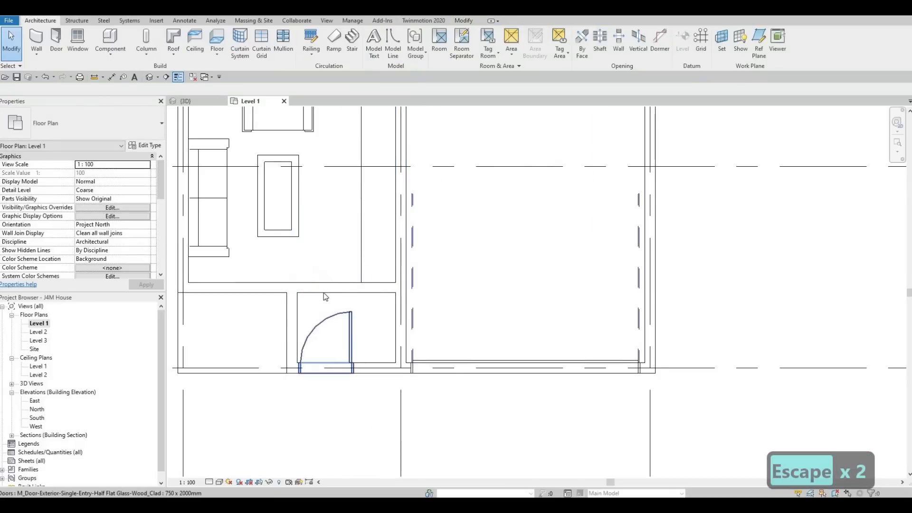
# Step: Try to trim the living area's front wall at the entry's side wall, and undo it
pyautogui.click(379, 288)
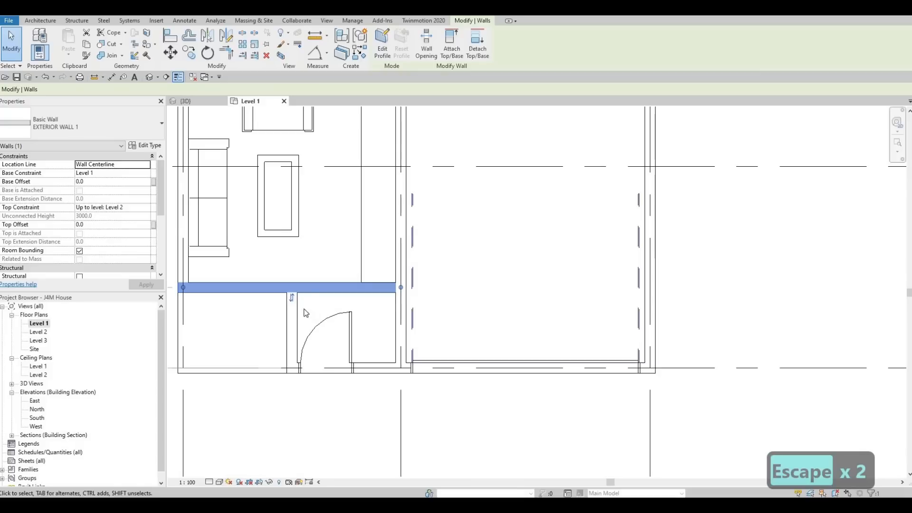
pyautogui.press('t')
pyautogui.press('r')
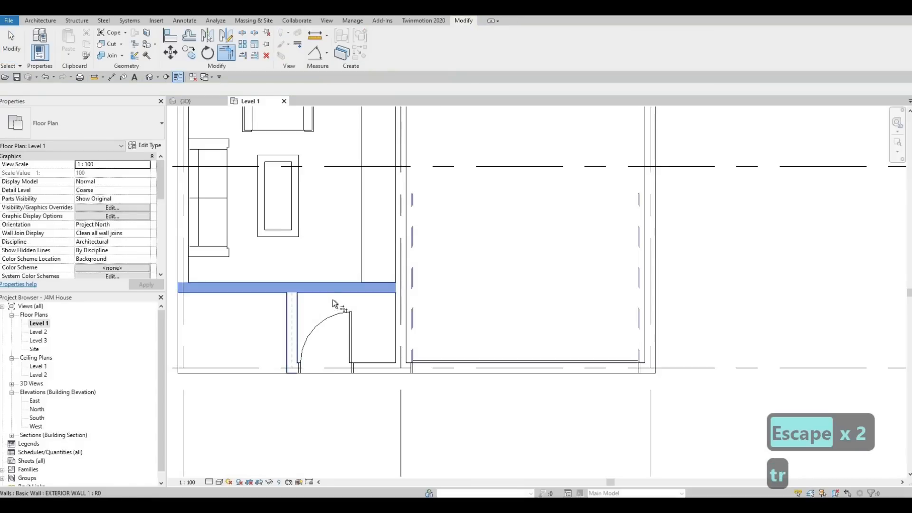
pyautogui.hotkey('ctrl', 'z')
pyautogui.press('Escape')
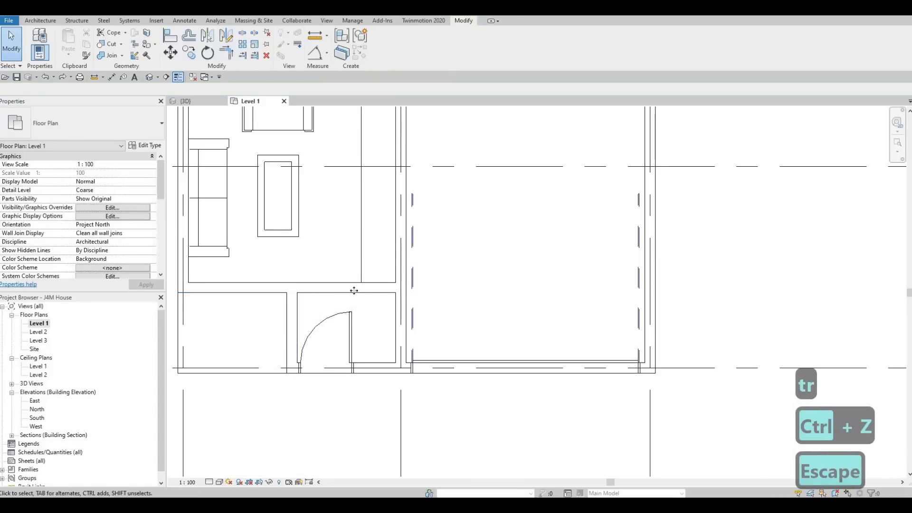
pyautogui.press('Escape')
# Step: Shorten the living area's front wall so it ends at the entry's side wall, opening the entry to the living area
pyautogui.click(399, 290)
pyautogui.moveTo(401, 288); pyautogui.dragTo(298, 295)
pyautogui.press('Escape')
pyautogui.press('Escape')
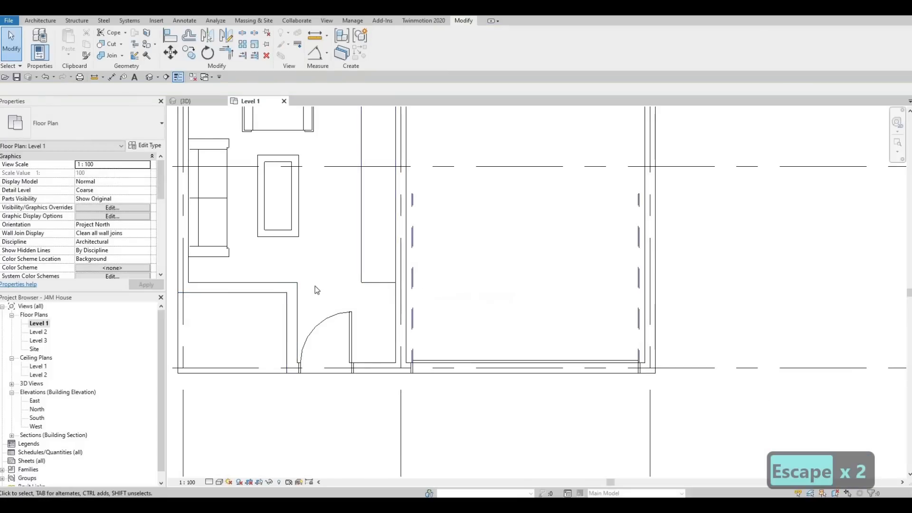
pyautogui.press('Escape')
pyautogui.press('Escape')
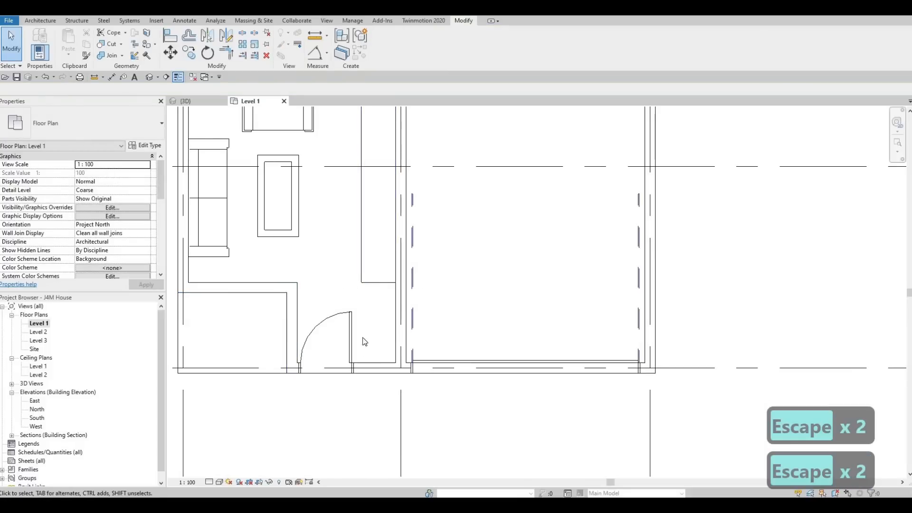
# Step: Draw similar INTERIOR WALL 1 segments about 640 mm out from the garage wall, continuing beside the entry door to the front wall on grid E
pyautogui.scroll(-2, 377, 131)
pyautogui.moveTo(377, 131); pyautogui.dragTo(375, 327, button='middle')
pyautogui.moveTo(402, 190); pyautogui.dragTo(400, 224, button='middle')
pyautogui.scroll(-1, 400, 224)
pyautogui.click(432, 149)
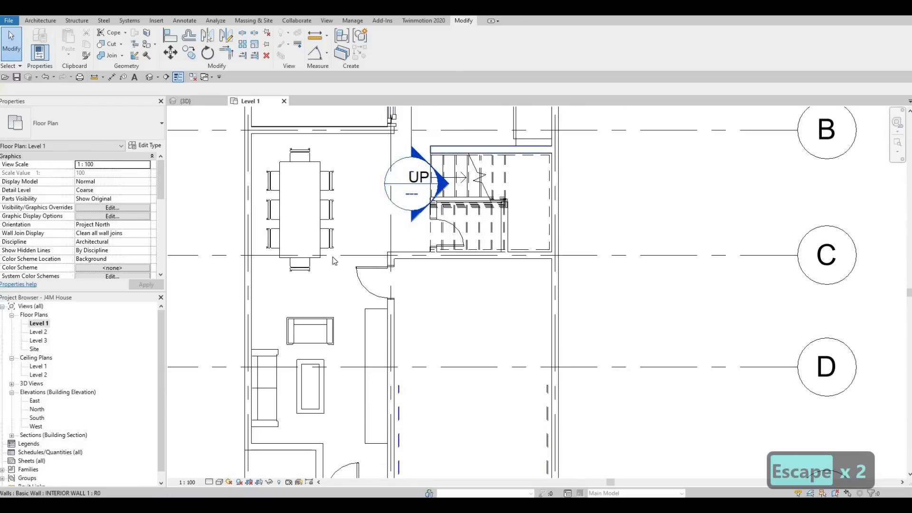
pyautogui.moveTo(324, 268); pyautogui.dragTo(351, 230, button='middle')
pyautogui.scroll(-1, 347, 226)
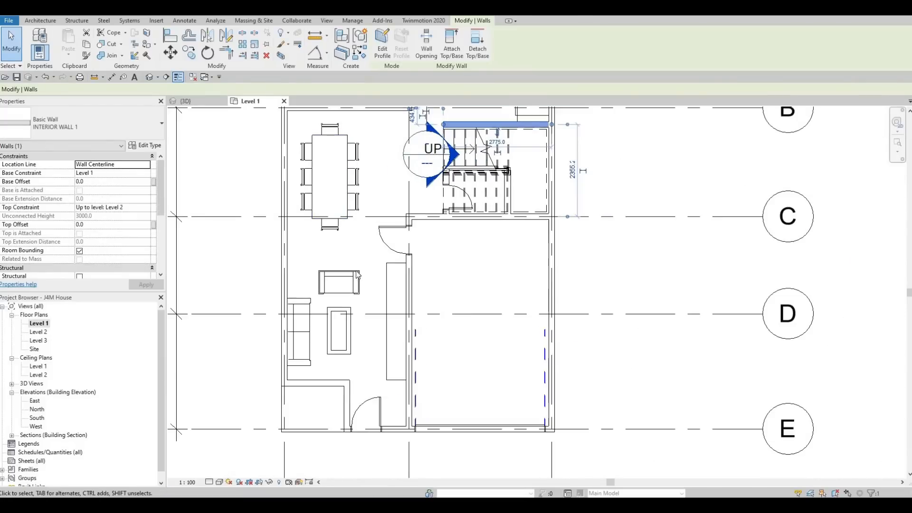
pyautogui.press('c')
pyautogui.press('s')
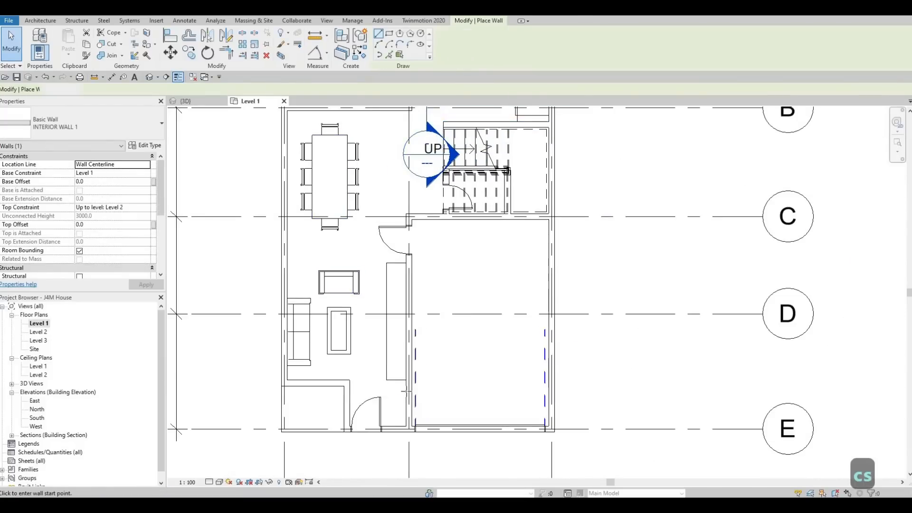
pyautogui.scroll(3, 399, 380)
pyautogui.click(426, 383)
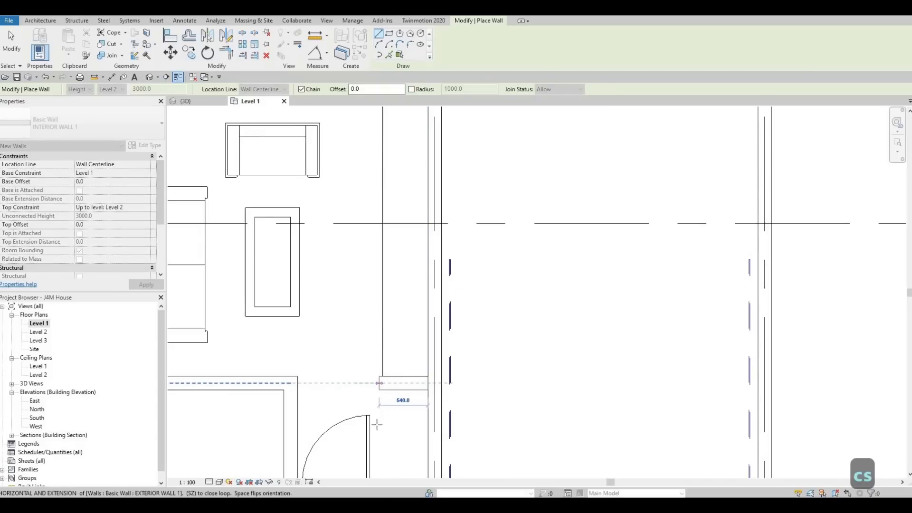
pyautogui.click(378, 383)
pyautogui.moveTo(377, 434); pyautogui.dragTo(362, 352, button='middle')
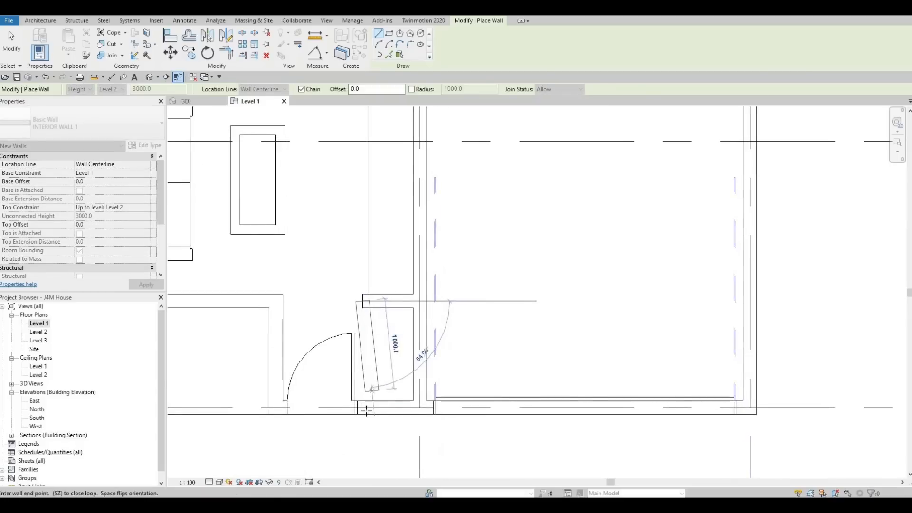
pyautogui.click(363, 407)
pyautogui.press('Escape')
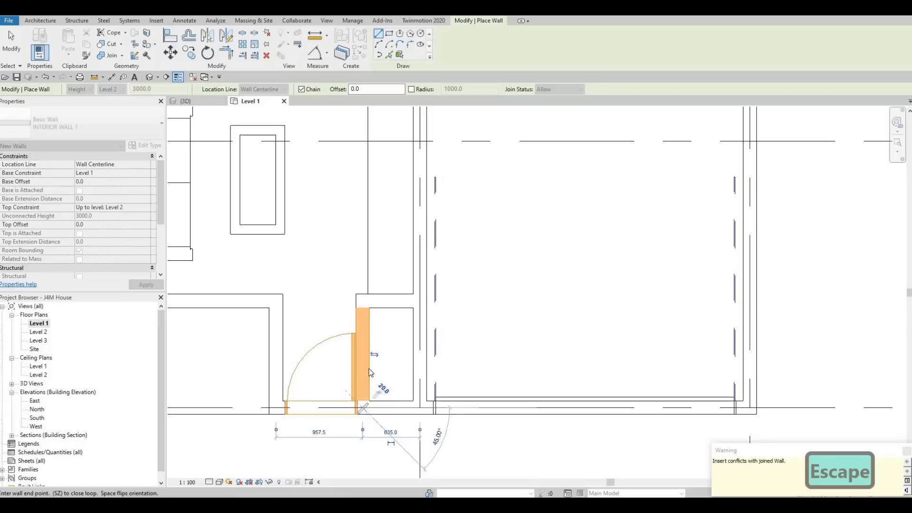
pyautogui.press('Escape')
pyautogui.press('Escape')
# Step: Shift the new interior wall away from the entry door to about 575 mm from the garage-side grid line
pyautogui.click(372, 365)
pyautogui.press('Right')
pyautogui.press('Right')
pyautogui.press('Right')
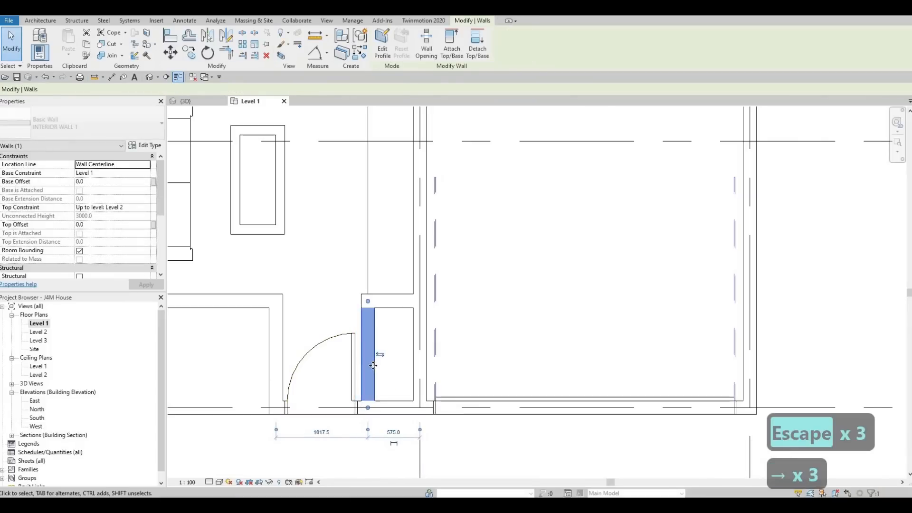
pyautogui.press('Escape')
pyautogui.press('Escape')
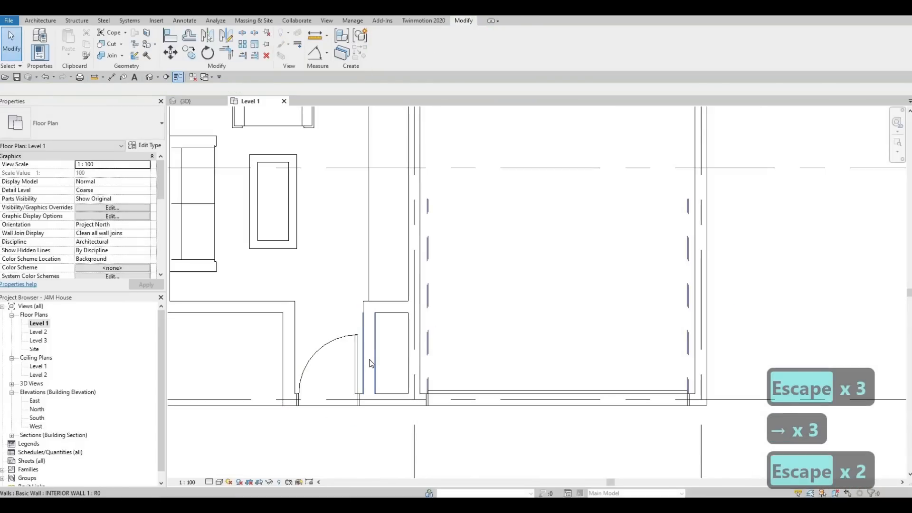
# Step: Examine the enclosed entry and its door from the front in 3D, and return to Level 1
pyautogui.scroll(-2, 369, 363)
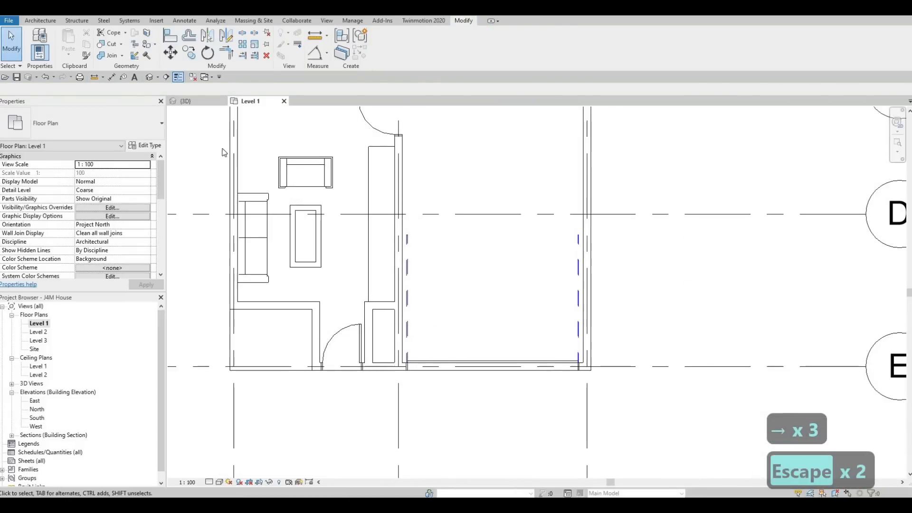
pyautogui.click(185, 101)
pyautogui.keyDown('shift'); pyautogui.moveTo(469, 345); pyautogui.dragTo(360, 329, button='middle'); pyautogui.keyUp('shift')
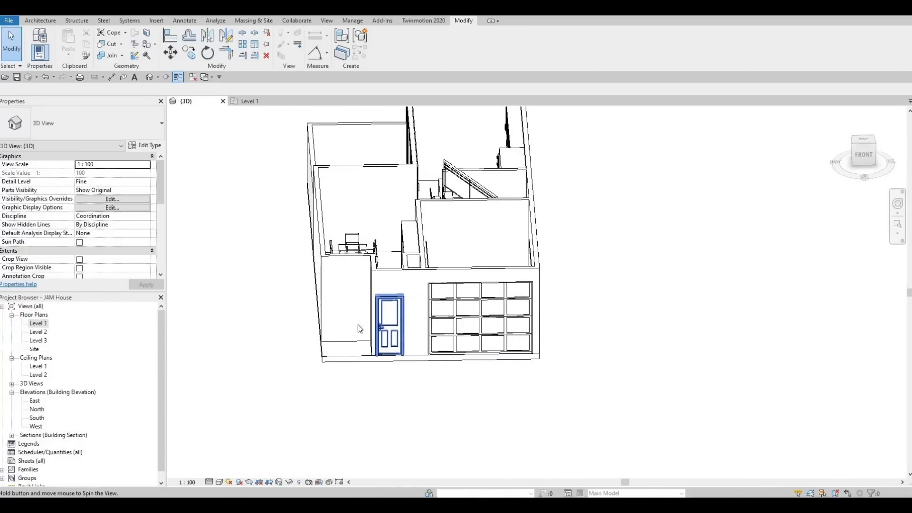
pyautogui.doubleClick(38, 324)
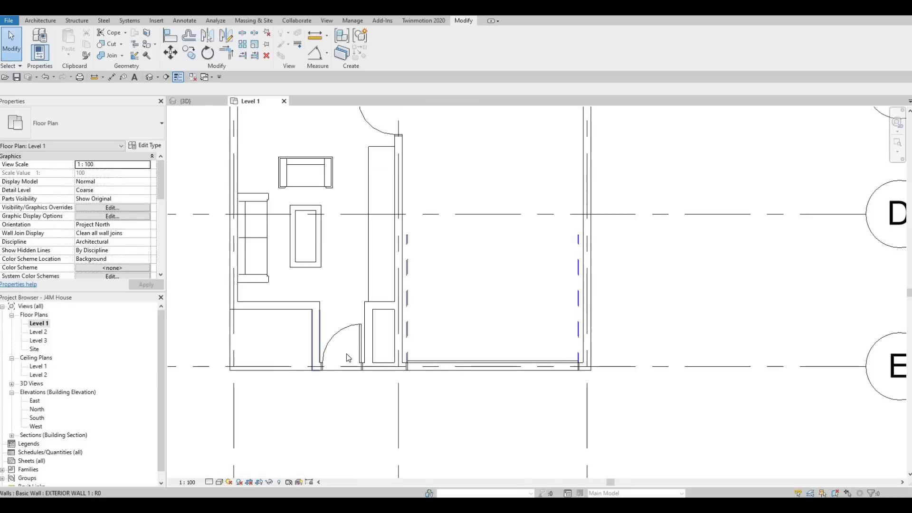
# Step: Review the Level 1 plan from the front entry through the living, dining and kitchen areas to the stair
pyautogui.scroll(4, 345, 354)
pyautogui.scroll(-3, 350, 354)
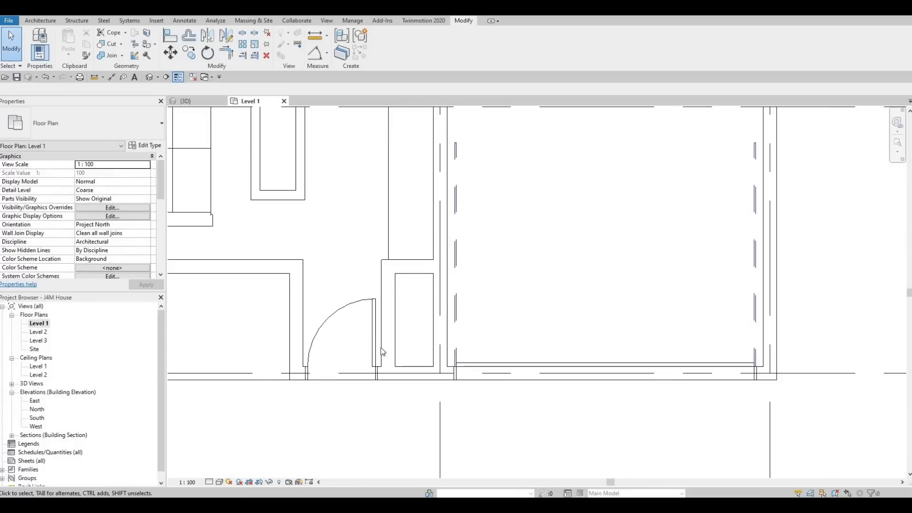
pyautogui.moveTo(318, 386); pyautogui.dragTo(400, 374, button='middle')
pyautogui.scroll(-1, 401, 374)
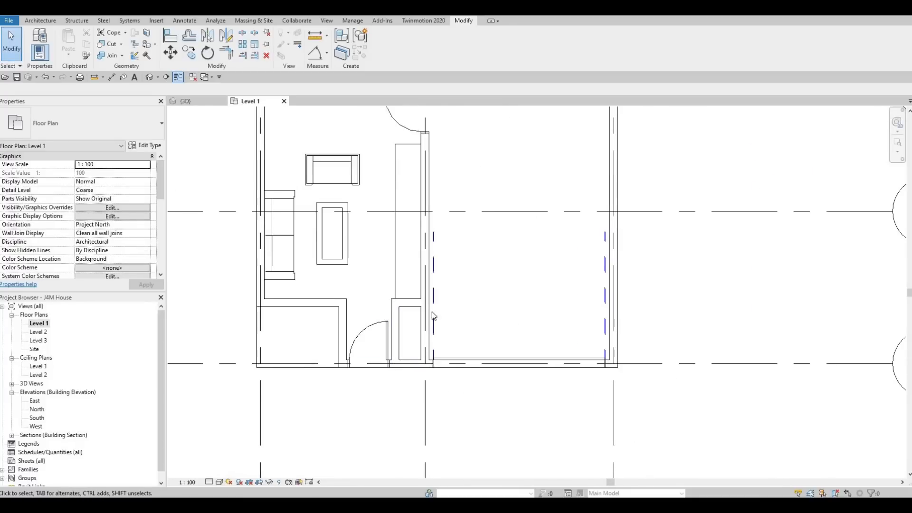
pyautogui.scroll(-4, 434, 323)
pyautogui.press('Escape')
pyautogui.press('Escape')
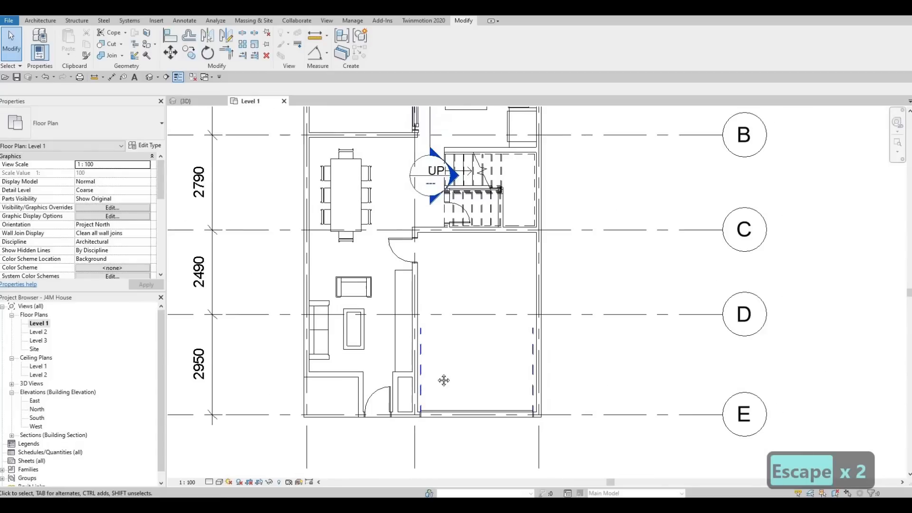
pyautogui.moveTo(444, 381); pyautogui.dragTo(434, 398, button='middle')
pyautogui.scroll(-1, 434, 398)
pyautogui.moveTo(435, 332); pyautogui.dragTo(428, 379, button='middle')
pyautogui.moveTo(407, 326); pyautogui.dragTo(415, 348, button='middle')
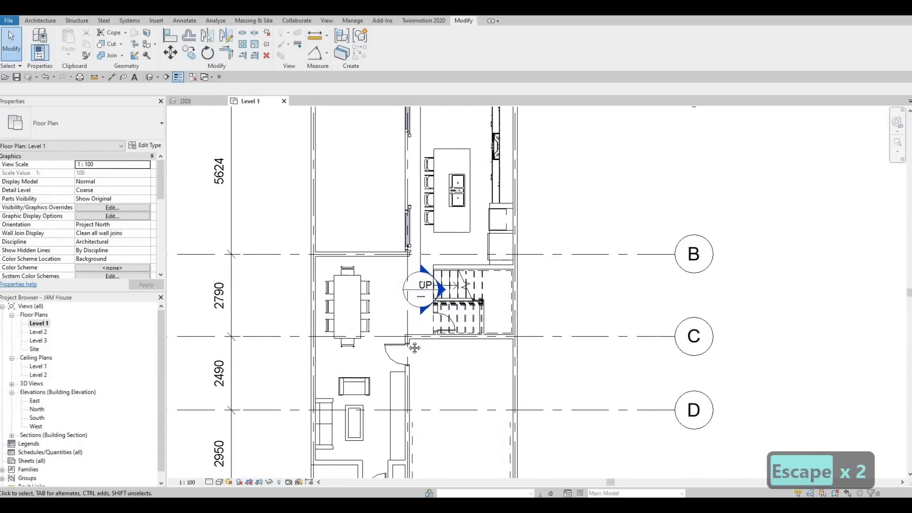
pyautogui.moveTo(439, 264); pyautogui.dragTo(438, 313, button='middle')
pyautogui.moveTo(345, 304); pyautogui.dragTo(361, 275, button='middle')
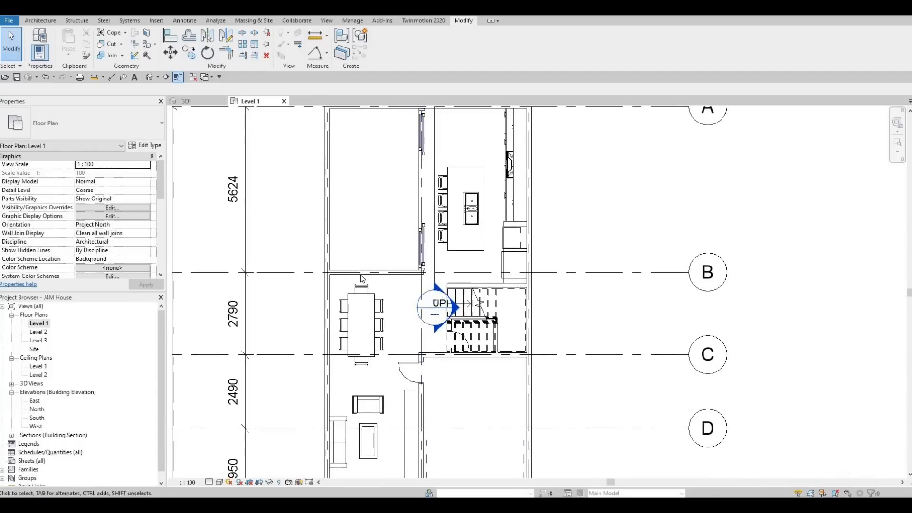
pyautogui.scroll(3, 362, 279)
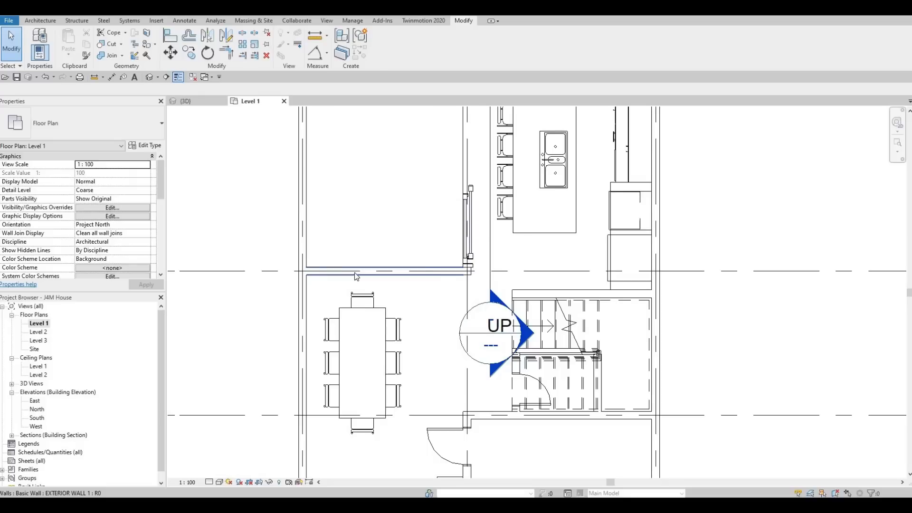
pyautogui.scroll(-3, 436, 283)
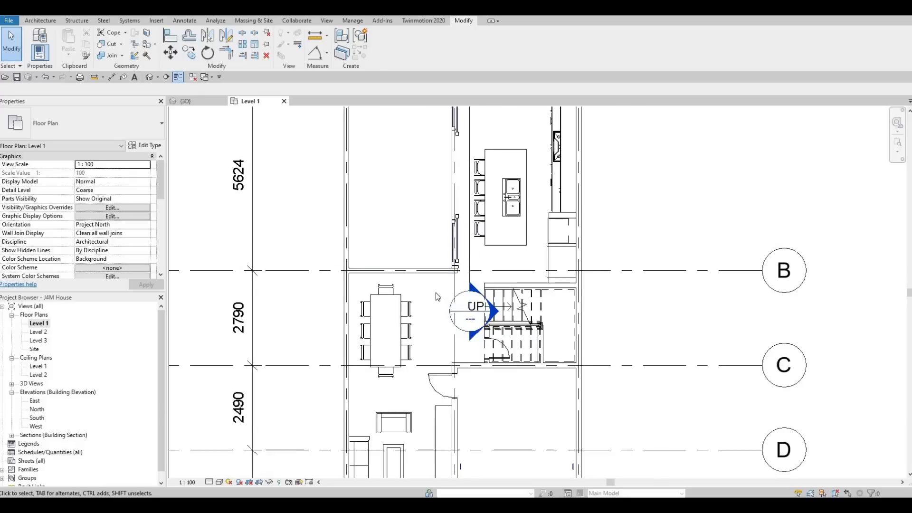
pyautogui.scroll(-1, 432, 224)
pyautogui.moveTo(438, 297)
pyautogui.mouseDown(button='middle')
pyautogui.moveTo(432, 223)
pyautogui.moveTo(452, 292)
pyautogui.mouseUp(button='middle')
pyautogui.scroll(5, 452, 292)
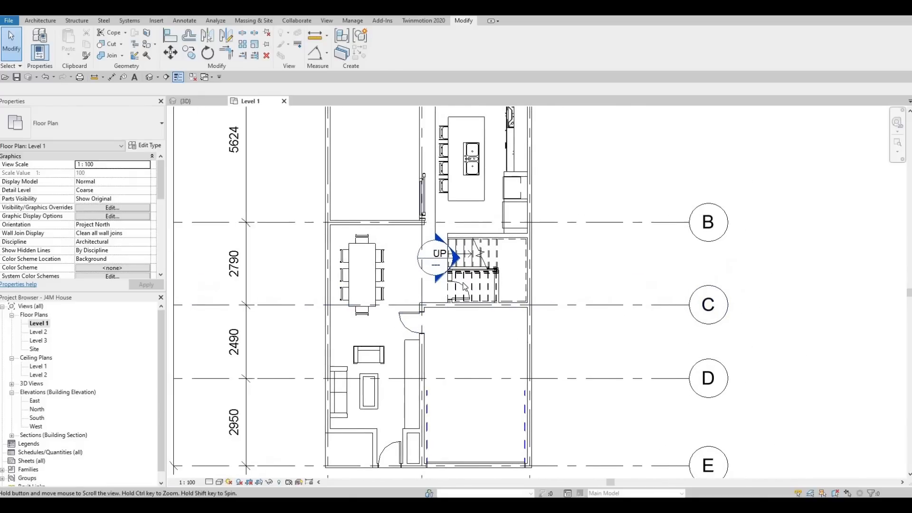
pyautogui.scroll(-3, 471, 293)
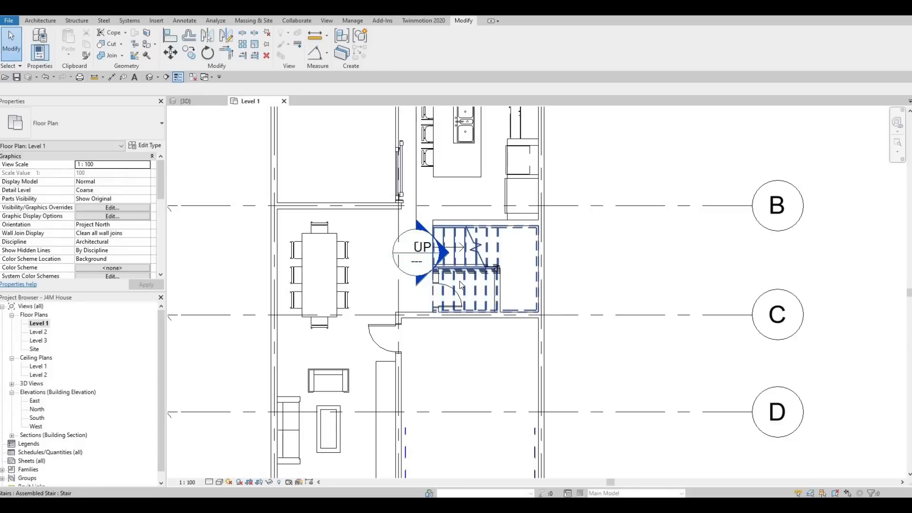
# Step: Change the interior door under the stair to the 500 x 2000mm type
pyautogui.scroll(4, 470, 292)
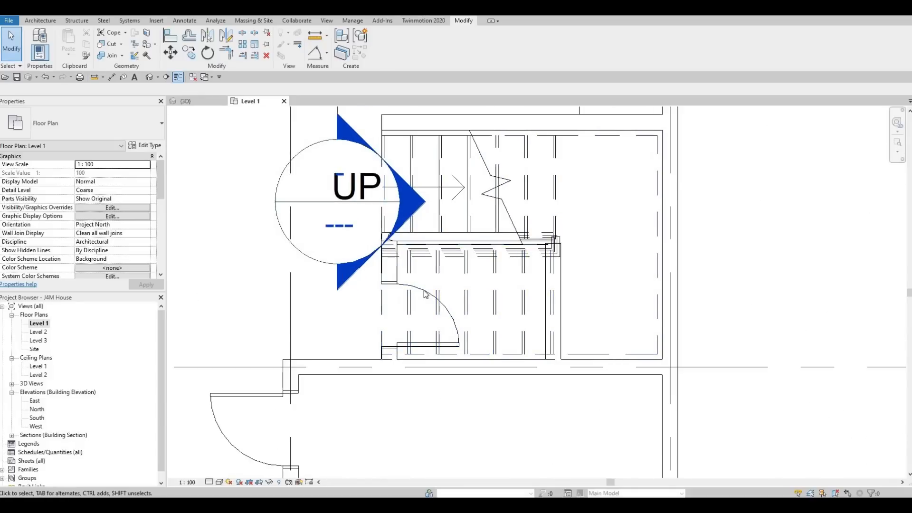
pyautogui.click(430, 299)
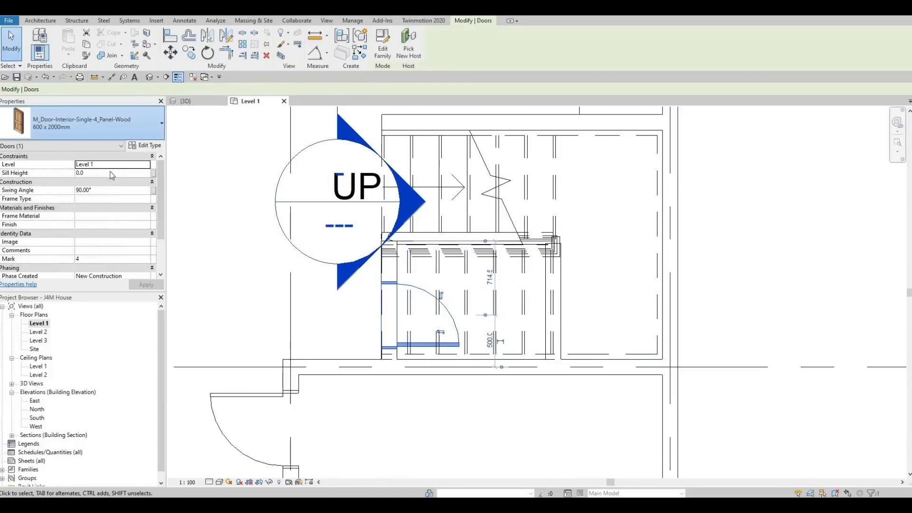
pyautogui.click(145, 130)
pyautogui.scroll(2, 83, 187)
pyautogui.scroll(2, 46, 178)
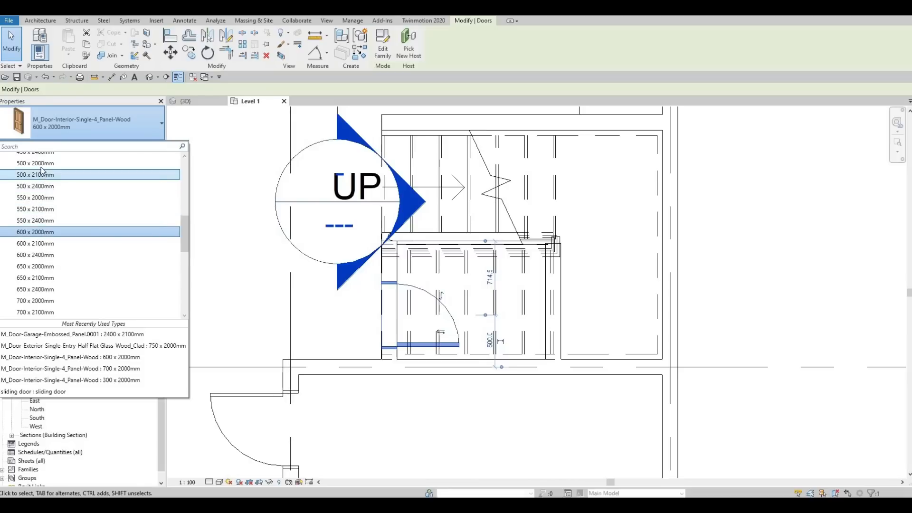
pyautogui.click(36, 163)
pyautogui.press('Escape')
pyautogui.press('Escape')
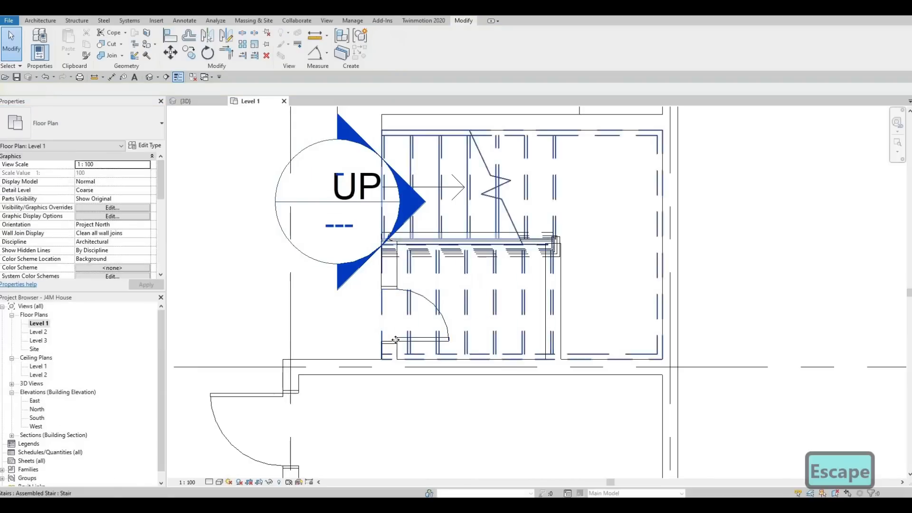
# Step: Move the under-stair door toward grid C, centred about 835 mm from the wall beneath the stair flights
pyautogui.click(394, 340)
pyautogui.press('Down')
pyautogui.press('Down')
pyautogui.press('Down')
pyautogui.press('Down')
pyautogui.press('Down')
pyautogui.press('Down')
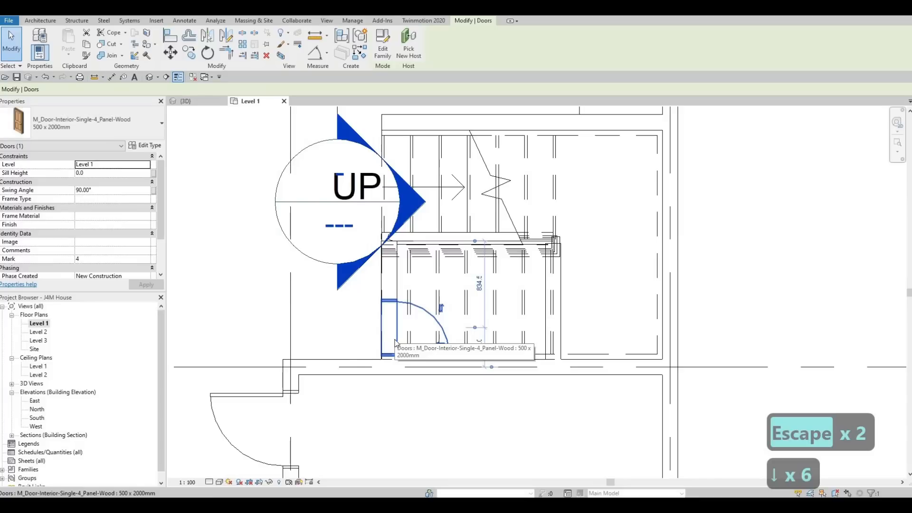
pyautogui.press('Escape')
pyautogui.press('Escape')
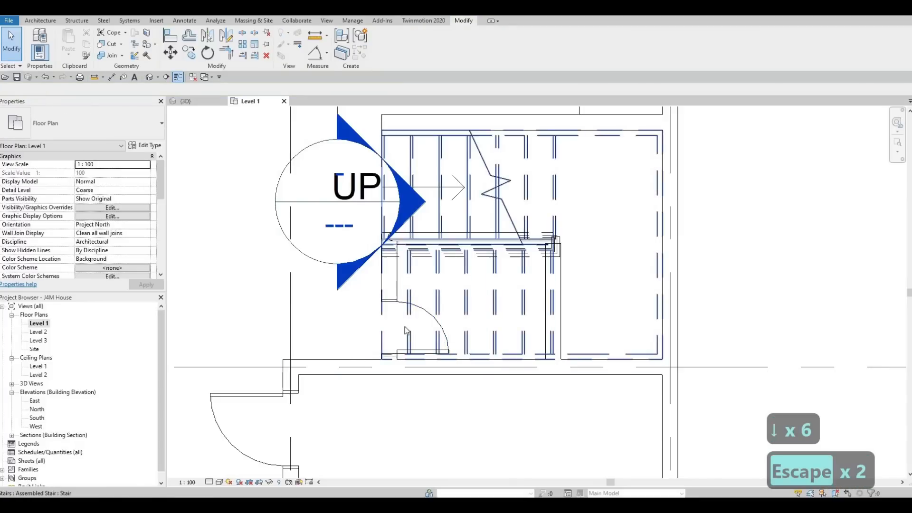
# Step: Load the M_Door-Interior-Double-Sliding-2_Panel-Wood family from the Residential door library with all of its listed types
pyautogui.scroll(-5, 406, 331)
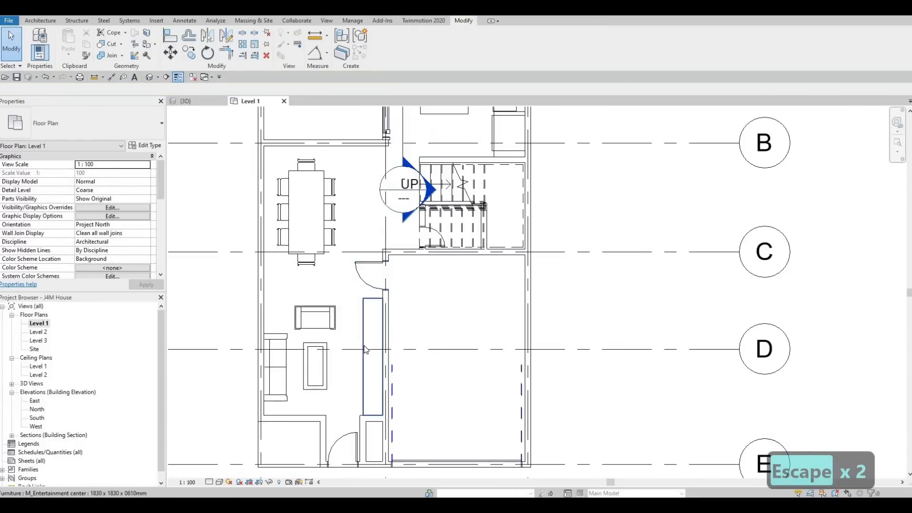
pyautogui.scroll(4, 362, 392)
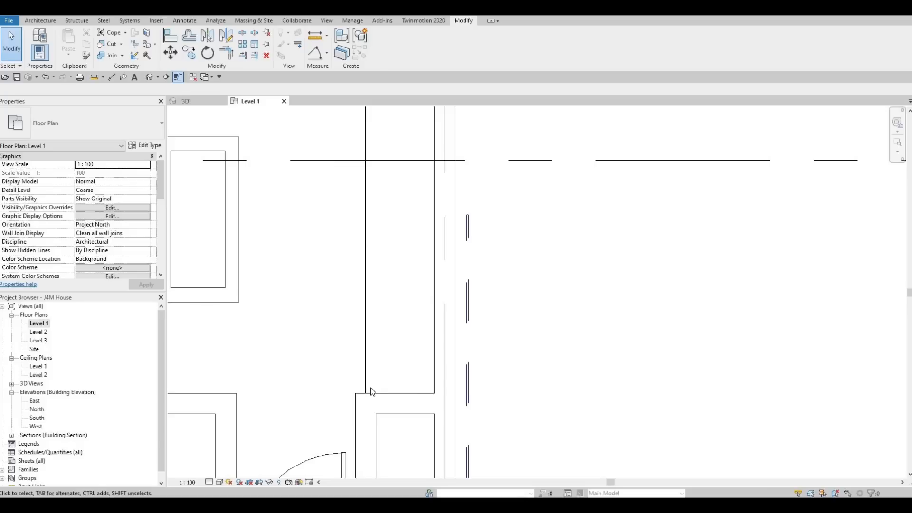
pyautogui.scroll(-3, 379, 398)
pyautogui.press('Escape')
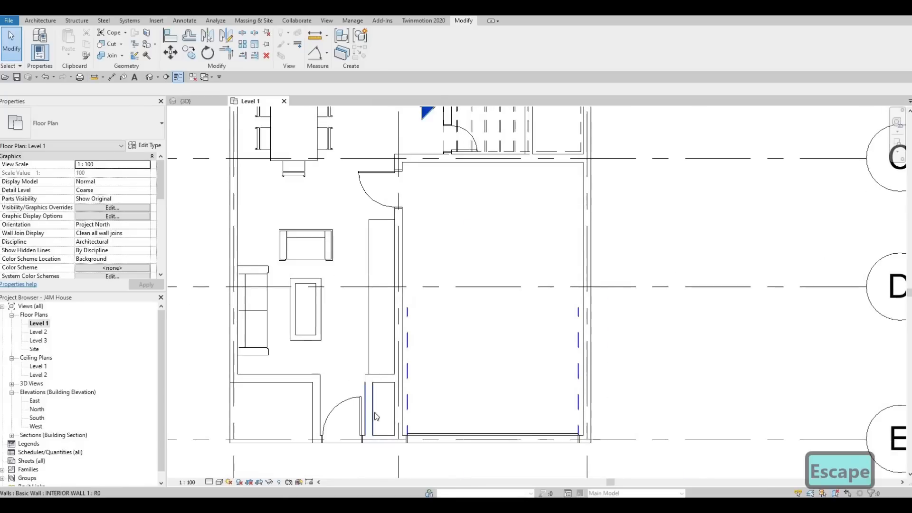
pyautogui.click(157, 20)
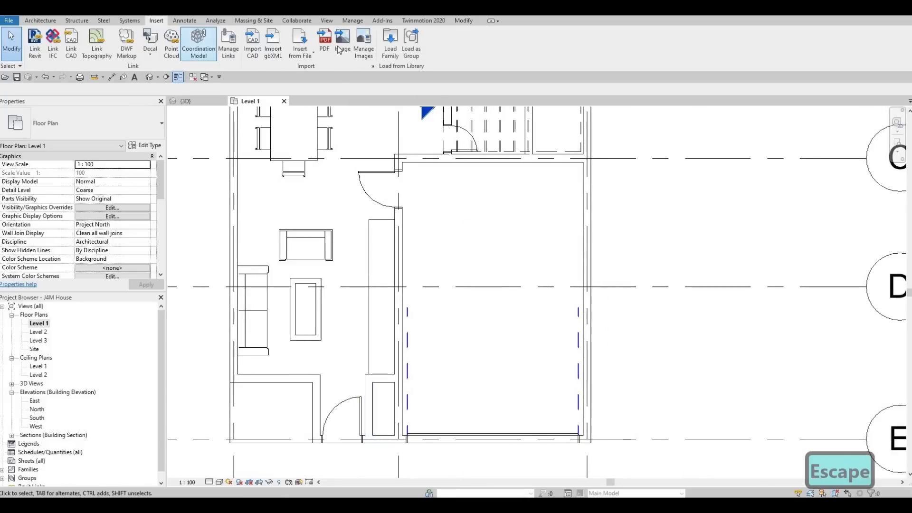
pyautogui.click(390, 48)
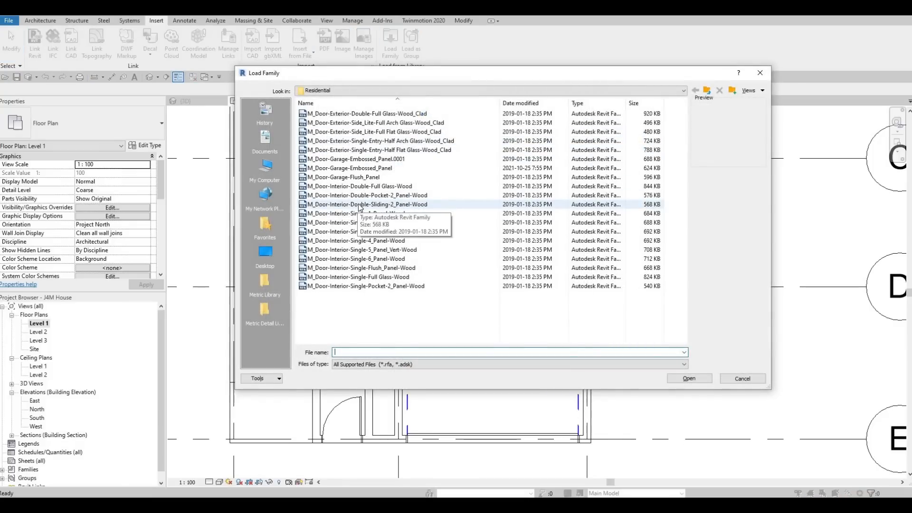
pyautogui.click(360, 207)
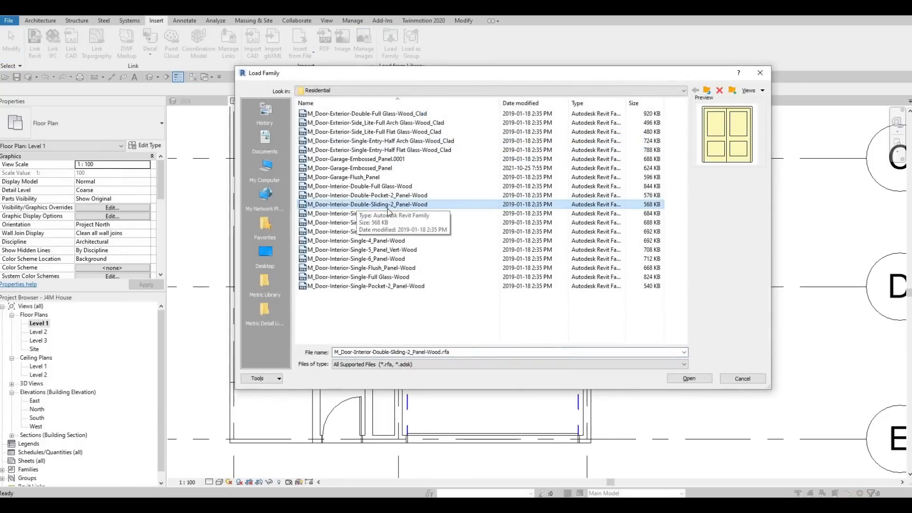
pyautogui.click(689, 378)
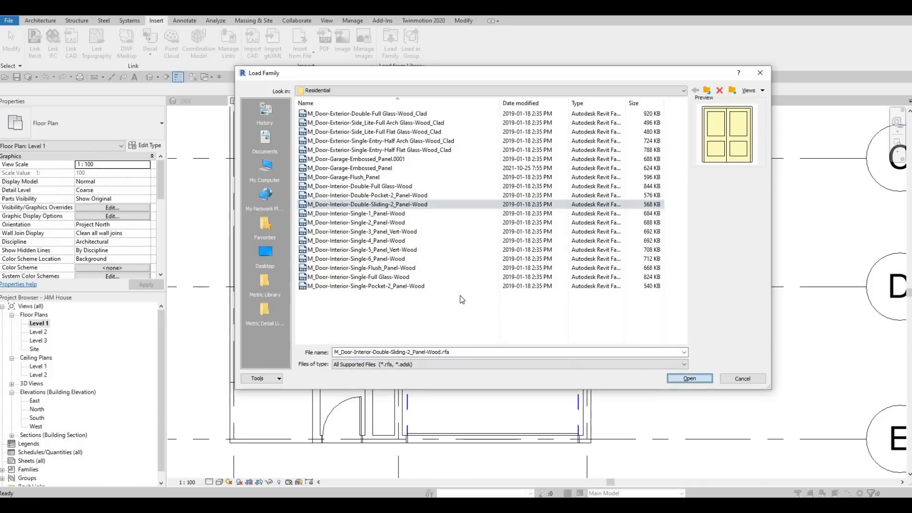
pyautogui.click(393, 242)
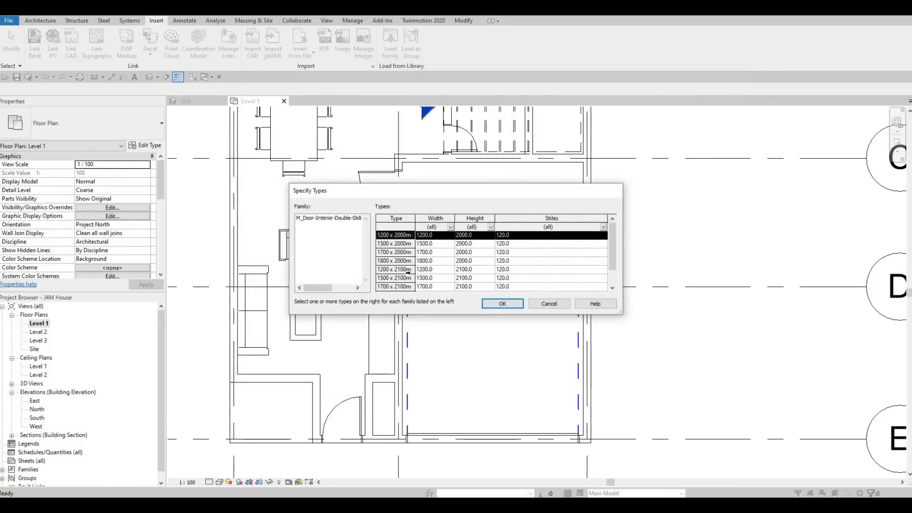
pyautogui.scroll(-1, 406, 280)
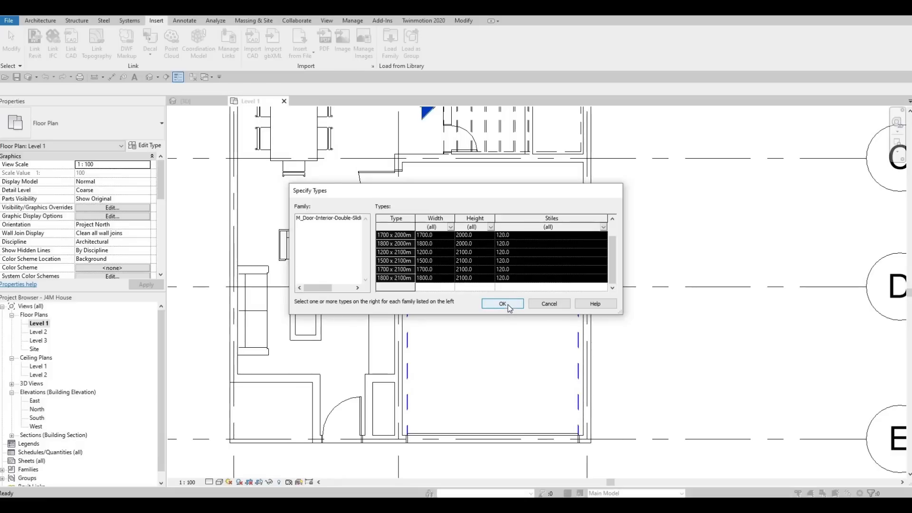
pyautogui.click(508, 305)
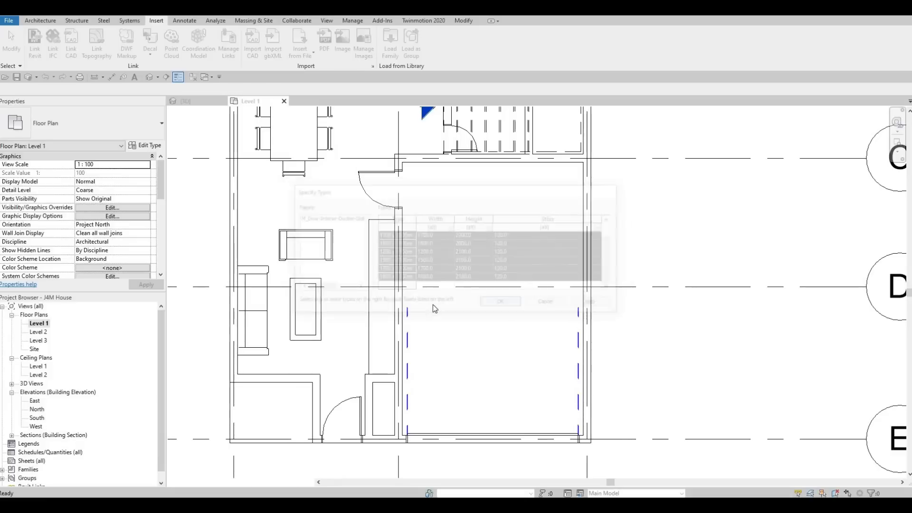
# Step: Place a 1200 x 2000mm double sliding door in the wall behind the entertainment center, near grid D
pyautogui.click(41, 21)
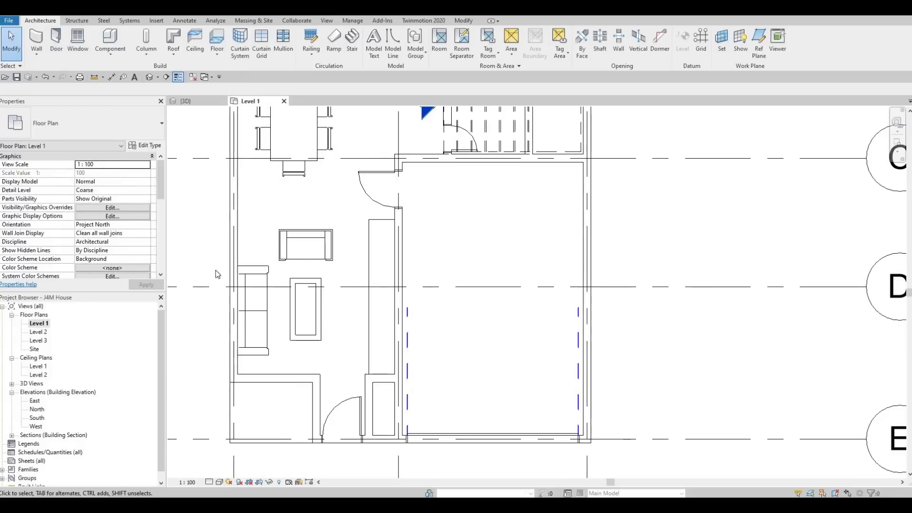
pyautogui.press('d')
pyautogui.press('r')
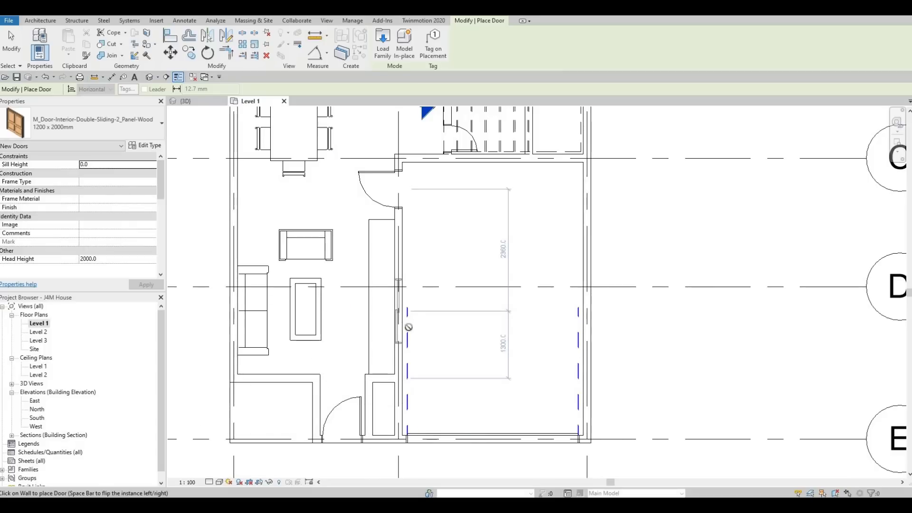
pyautogui.press('Escape')
pyautogui.press('Escape')
pyautogui.press('Escape')
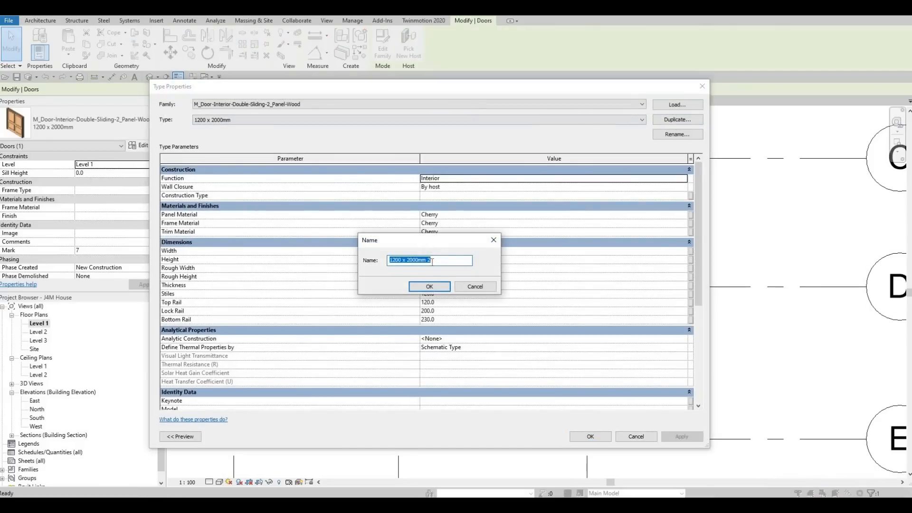
# Step: Duplicate the sliding door's type as 900 x 2000mm and set its width to 900 mm
pyautogui.press('BackSpace')
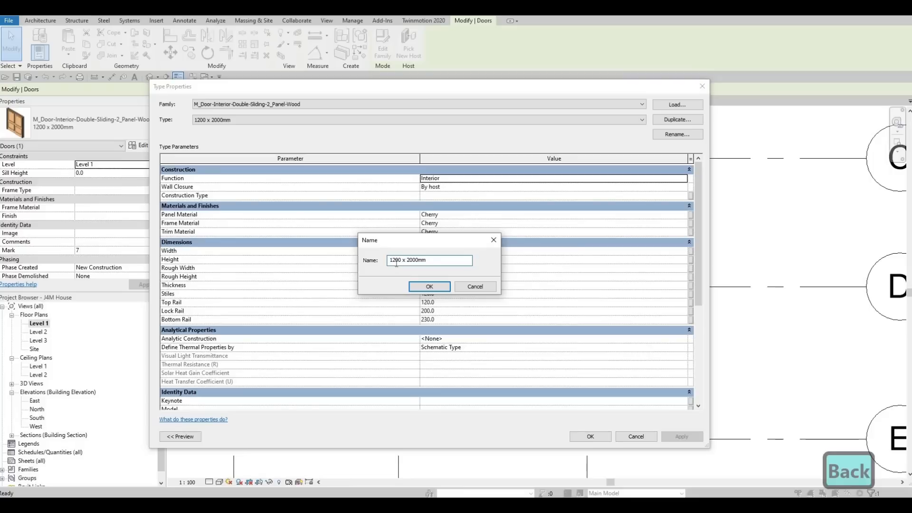
pyautogui.press('BackSpace')
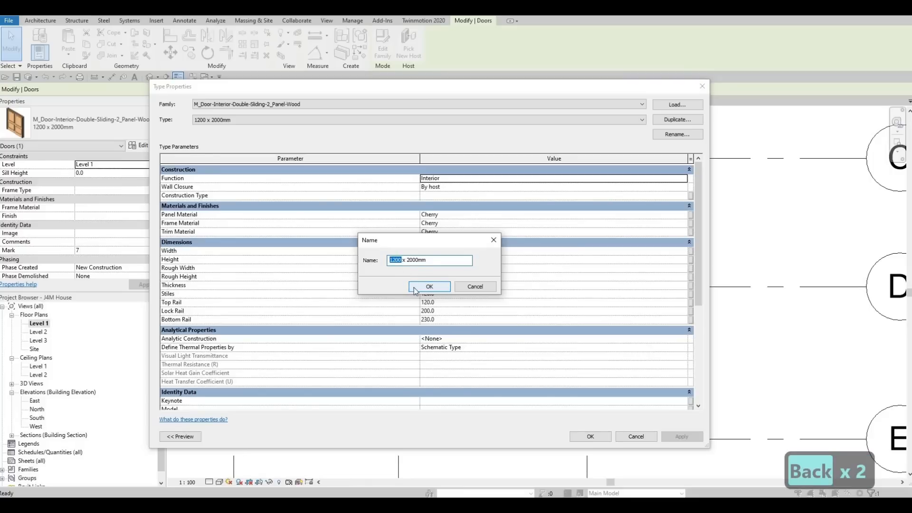
pyautogui.write('90')
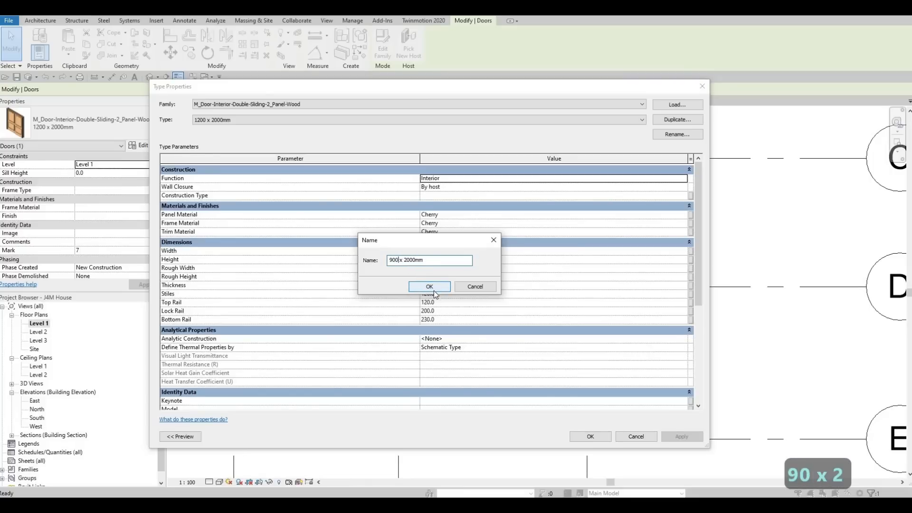
pyautogui.click(434, 290)
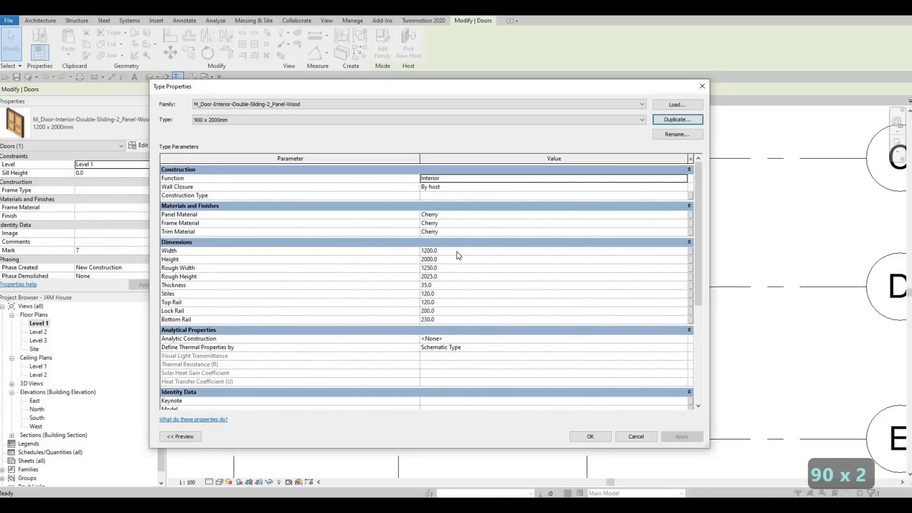
pyautogui.click(455, 253)
pyautogui.write('900')
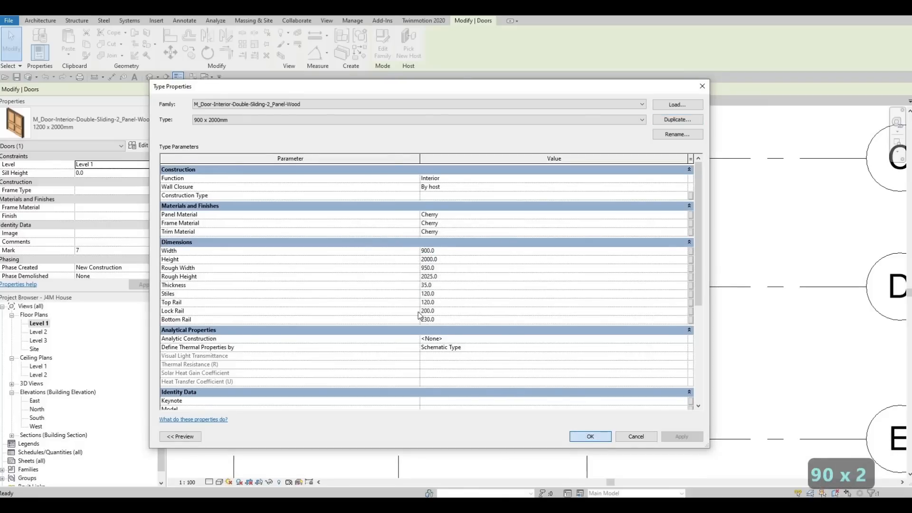
pyautogui.press('Return')
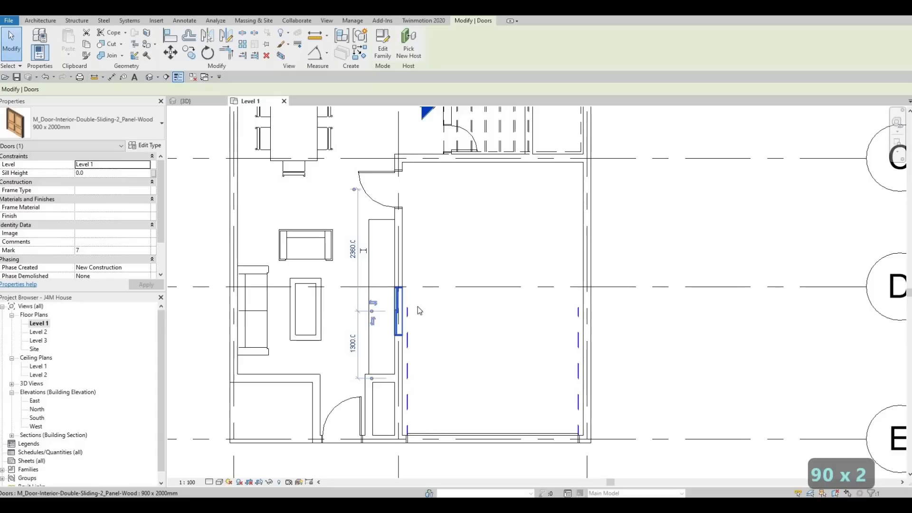
pyautogui.press('Escape')
pyautogui.press('Escape')
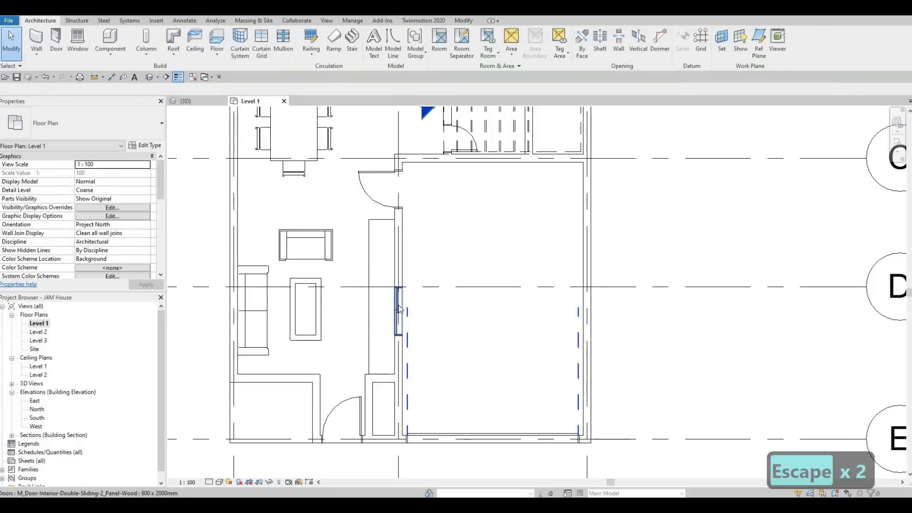
# Step: Rehost the 900 x 2000mm sliding door onto the closet wall beside the entry door
pyautogui.click(398, 311)
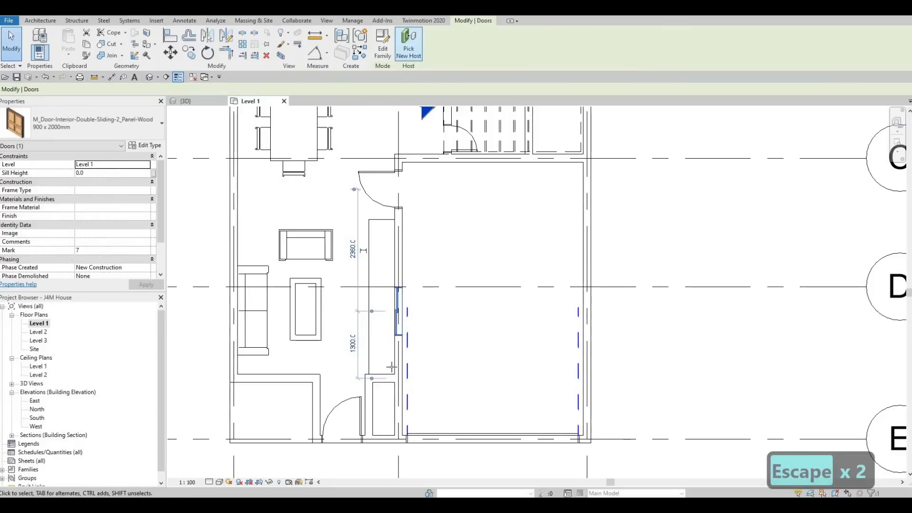
pyautogui.click(364, 410)
pyautogui.scroll(4, 368, 410)
pyautogui.press('Escape')
pyautogui.press('Escape')
pyautogui.press('Escape')
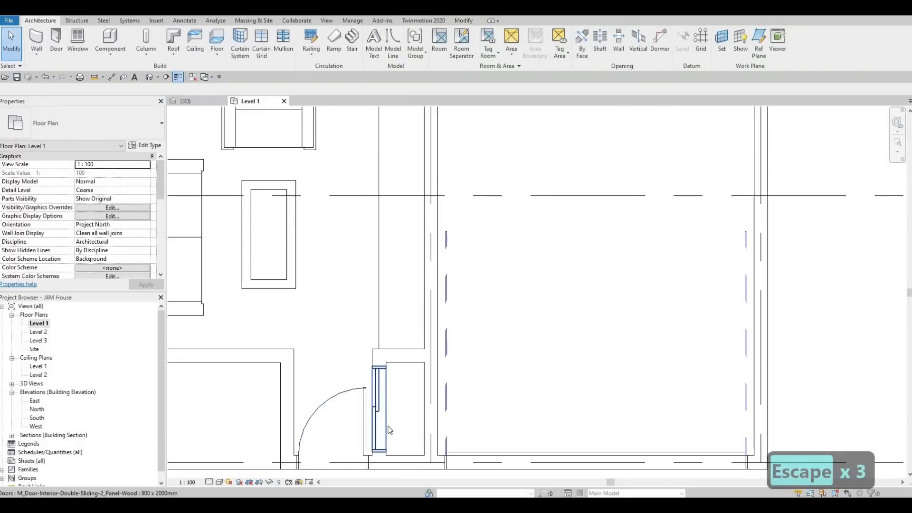
pyautogui.scroll(-3, 341, 333)
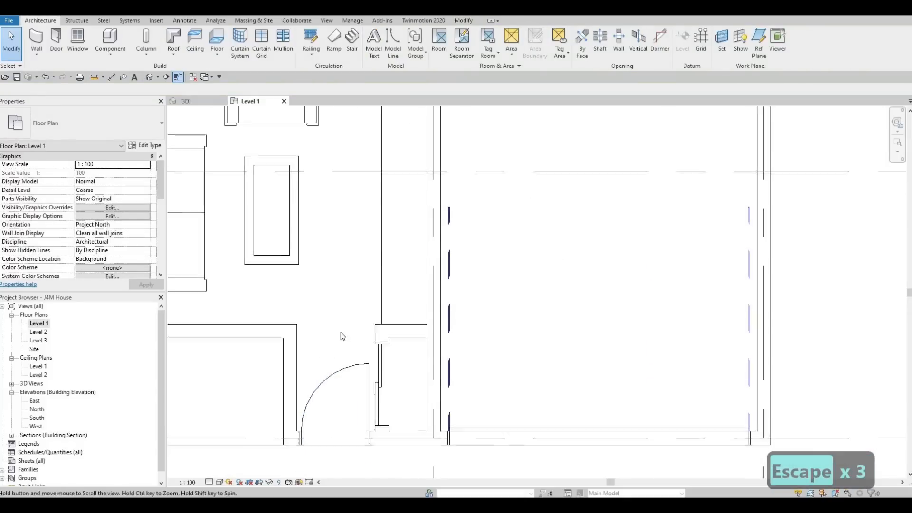
pyautogui.scroll(-3, 354, 342)
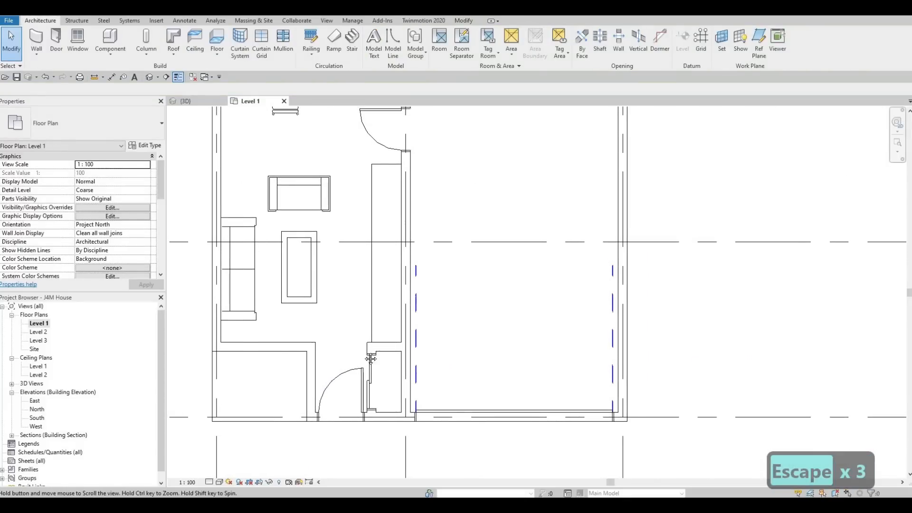
# Step: Draw two closely spaced parallel detail lines in the <Demolished> style, about 1030 mm long, across the full length of the entry closet
pyautogui.click(186, 21)
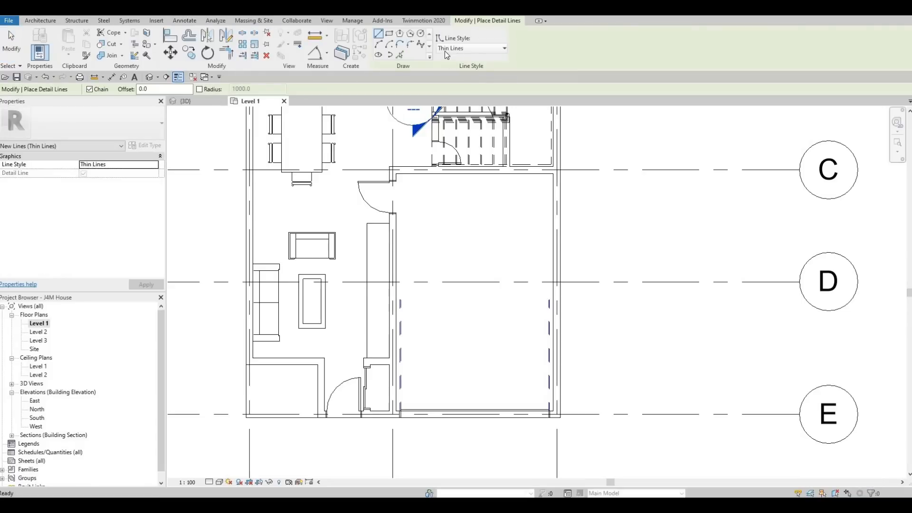
pyautogui.click(460, 49)
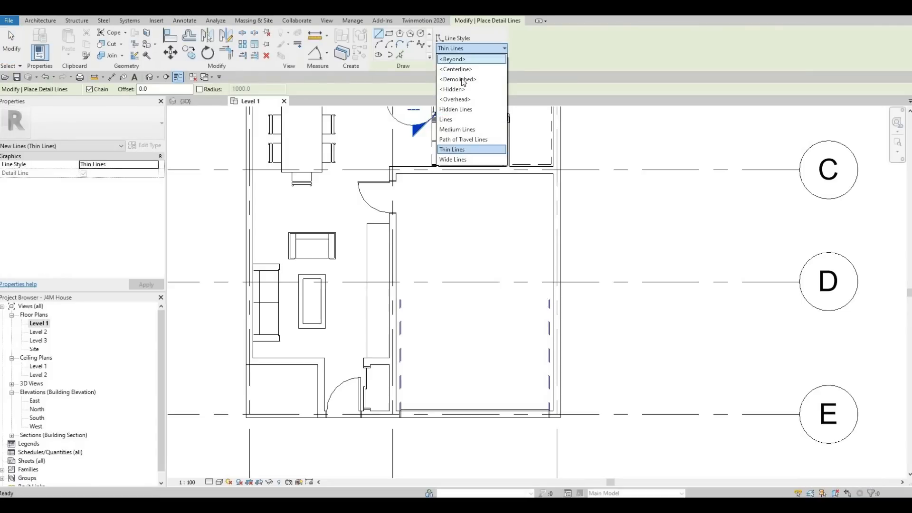
pyautogui.click(459, 80)
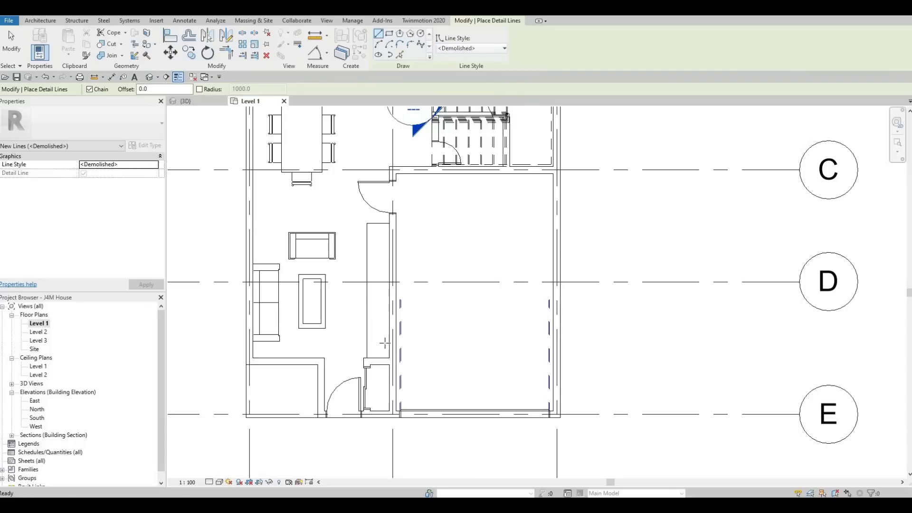
pyautogui.scroll(4, 375, 365)
pyautogui.click(399, 357)
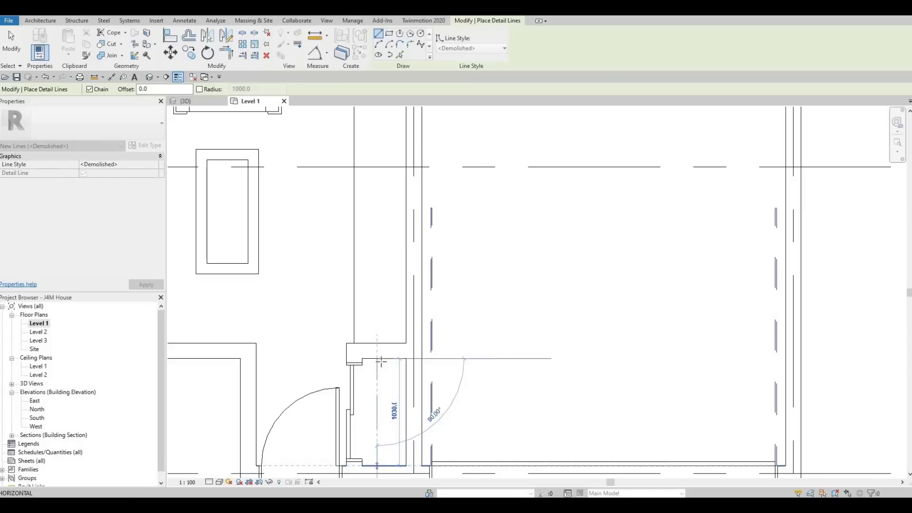
pyautogui.click(378, 359)
pyautogui.press('Escape')
pyautogui.click(384, 358)
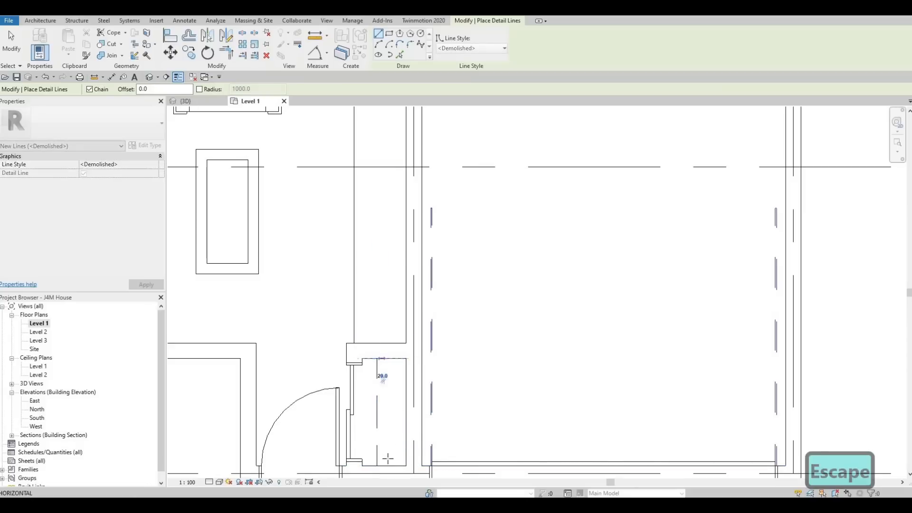
pyautogui.click(384, 465)
pyautogui.press('Escape')
pyautogui.scroll(-3, 390, 324)
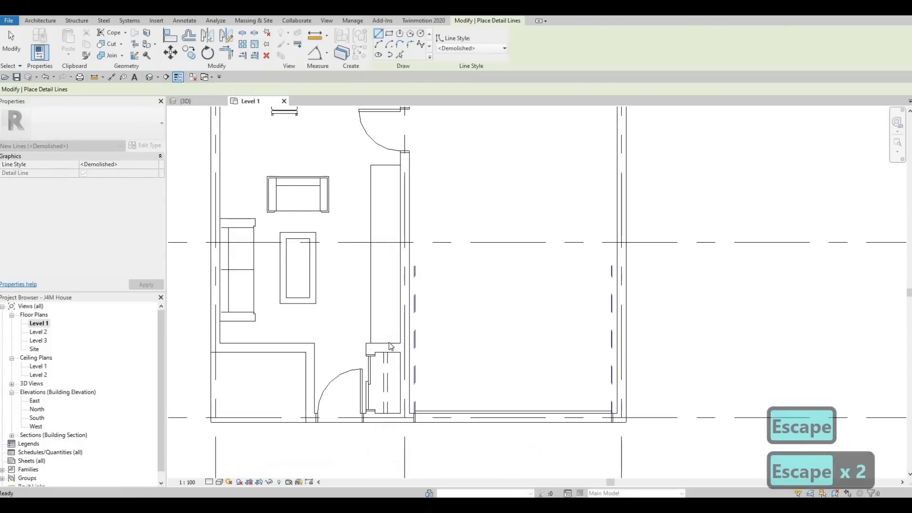
# Step: Load the M_Toilet-Domestic-2D family from the metric library's architectural plumbing fixtures, in the Water Closets folder
pyautogui.scroll(4, 428, 305)
pyautogui.moveTo(469, 221); pyautogui.dragTo(430, 277, button='middle')
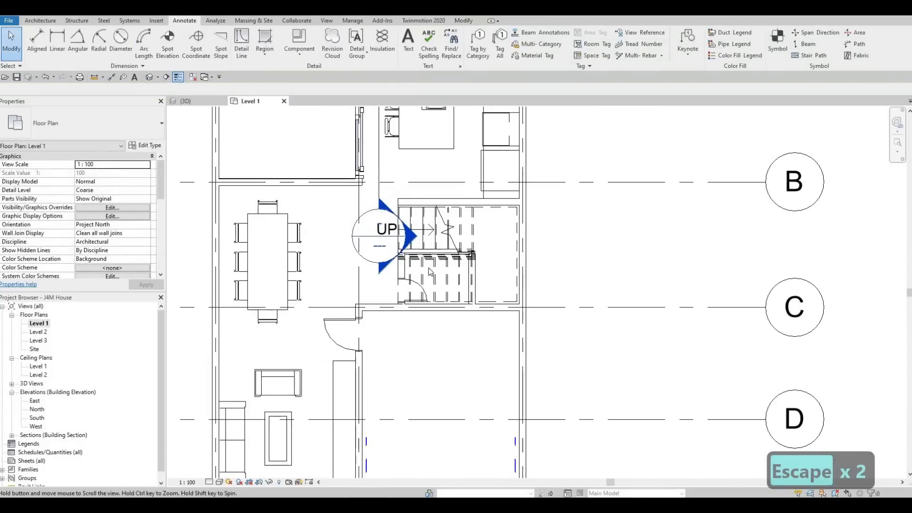
pyautogui.scroll(3, 430, 277)
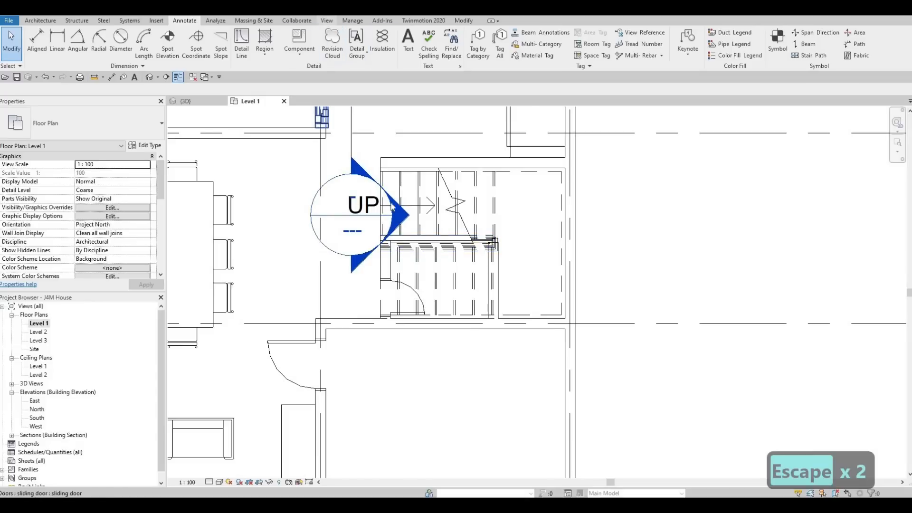
pyautogui.scroll(-2, 405, 252)
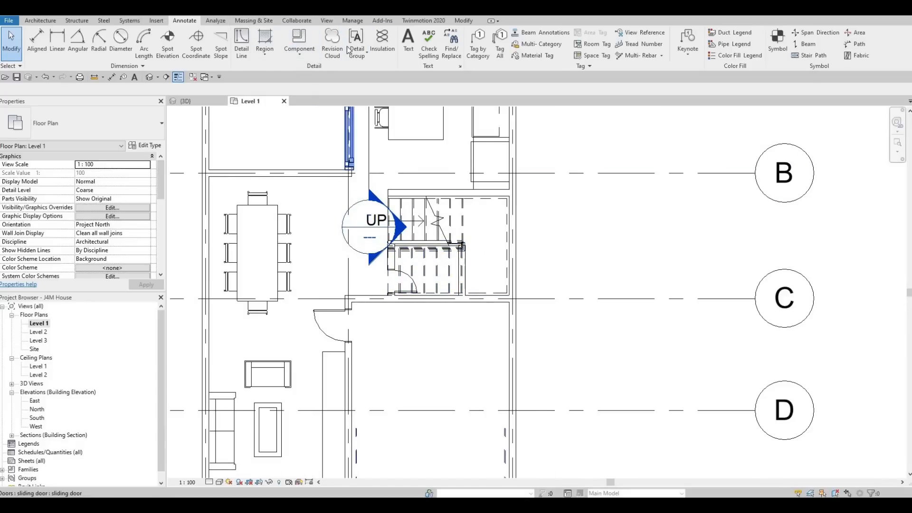
pyautogui.click(157, 21)
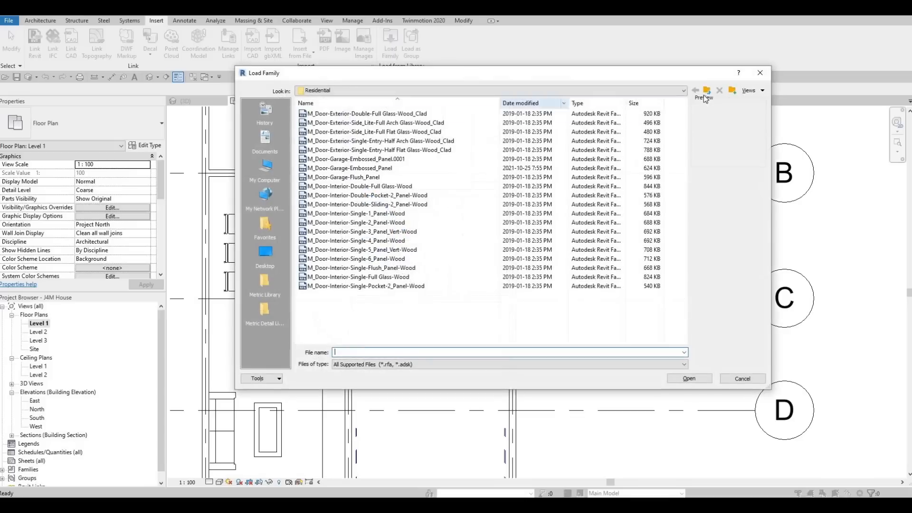
pyautogui.click(708, 91)
pyautogui.click(707, 90)
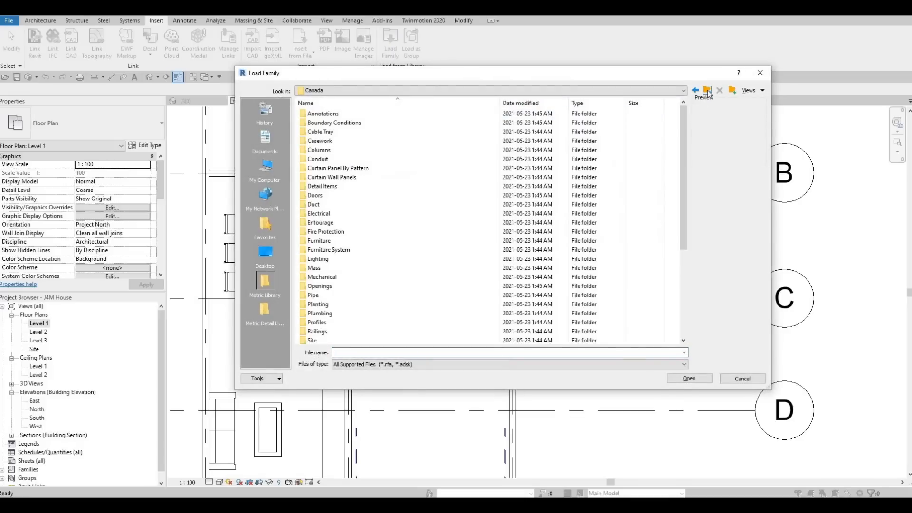
pyautogui.doubleClick(321, 313)
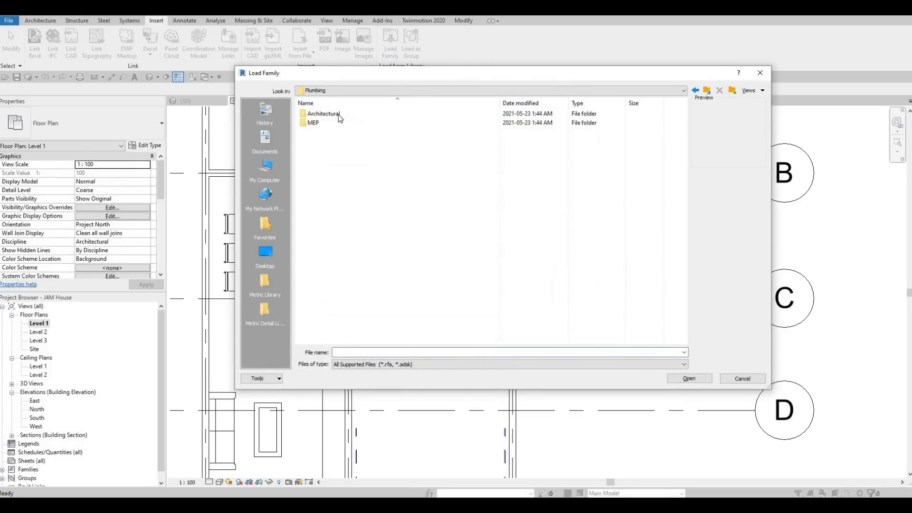
pyautogui.doubleClick(338, 115)
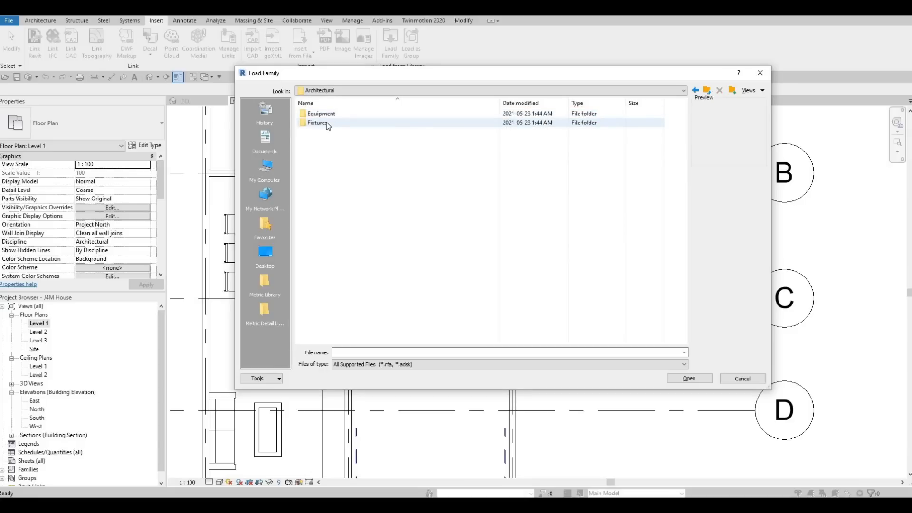
pyautogui.click(327, 122)
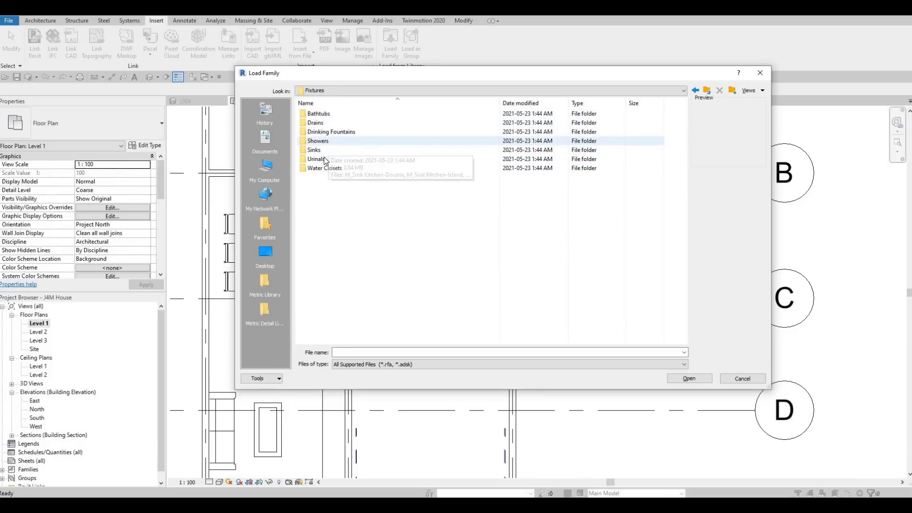
pyautogui.click(324, 168)
pyautogui.press('Return')
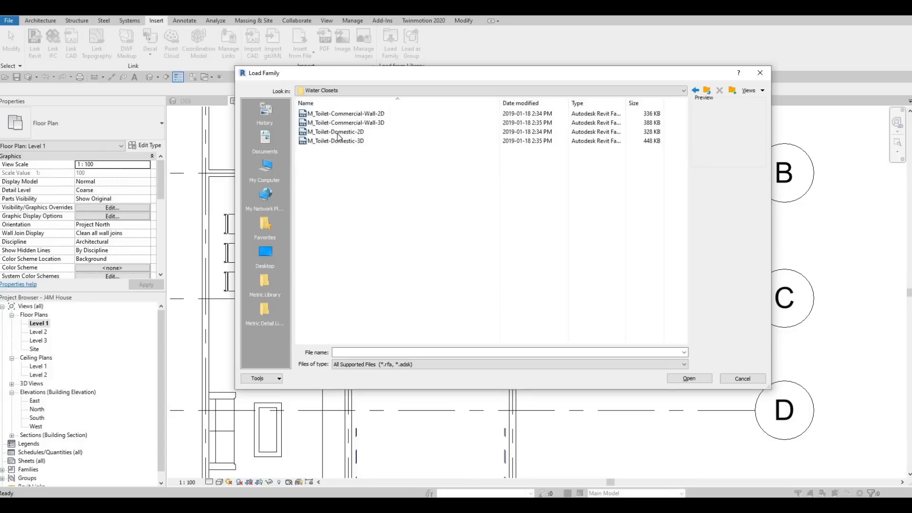
pyautogui.click(320, 133)
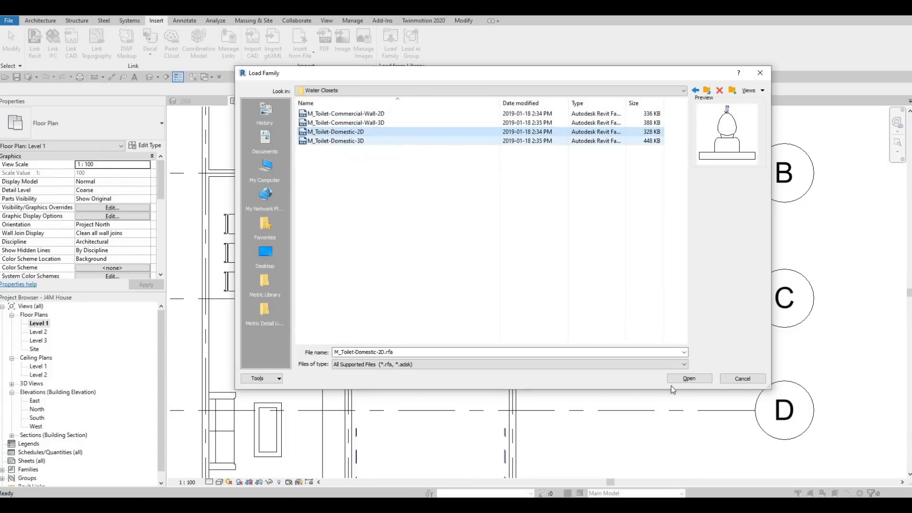
pyautogui.click(689, 379)
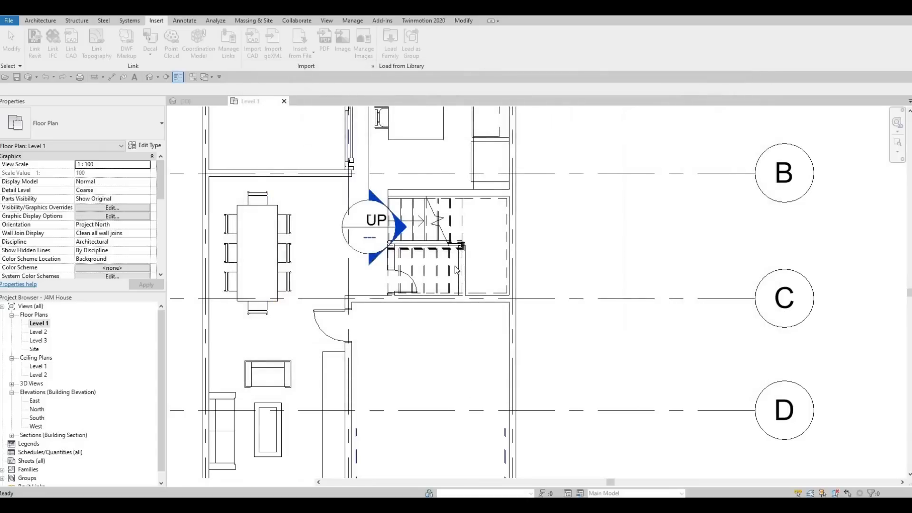
# Step: Place the M_Toilet-Domestic-2D toilet in the washroom under the stairs, against the wall opposite the door, about 480 mm from grid C
pyautogui.press('c')
pyautogui.press('m')
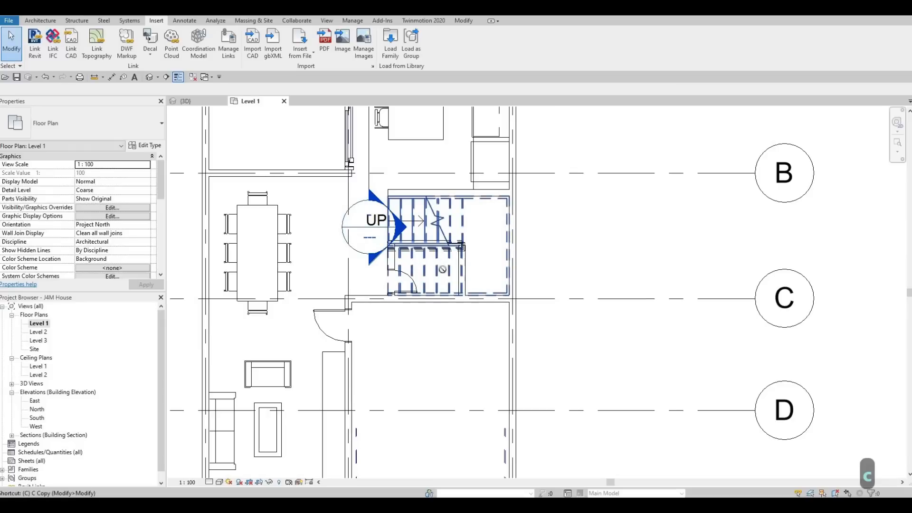
pyautogui.scroll(2, 444, 267)
pyautogui.scroll(1, 467, 276)
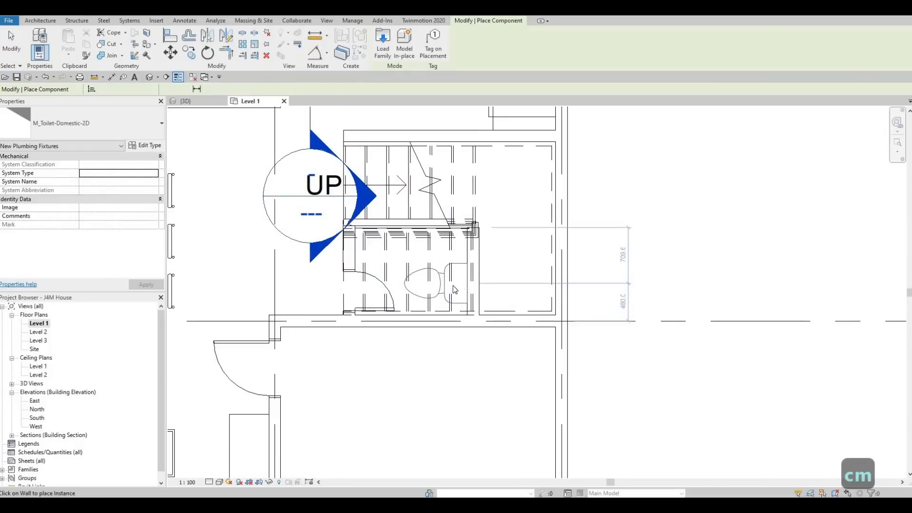
pyautogui.press('Escape')
pyautogui.press('Escape')
pyautogui.press('Escape')
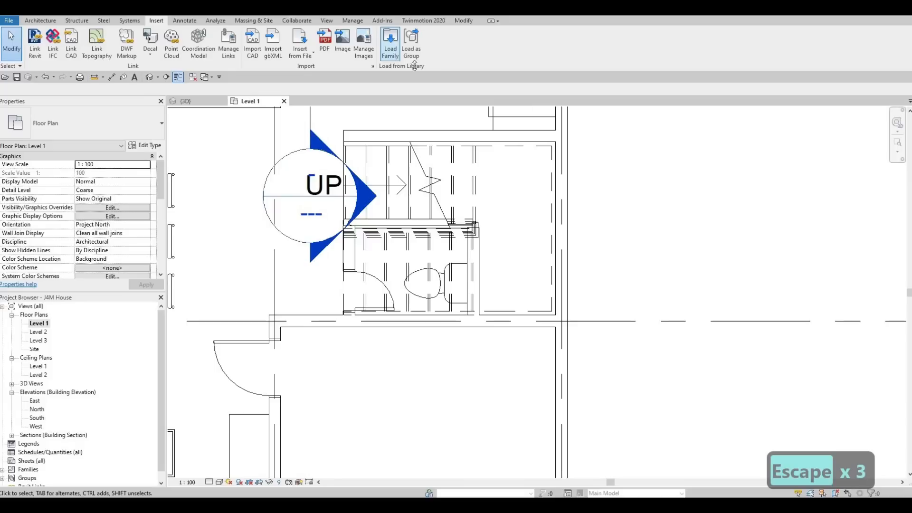
# Step: Browse the sink families in the plumbing fixtures' Sinks folder and load M_Sink Vanity-Round
pyautogui.click(390, 43)
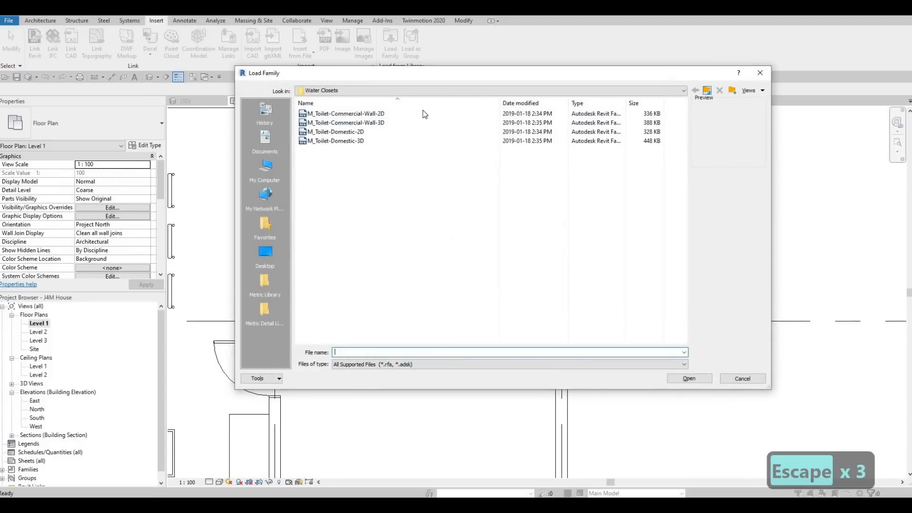
pyautogui.doubleClick(319, 150)
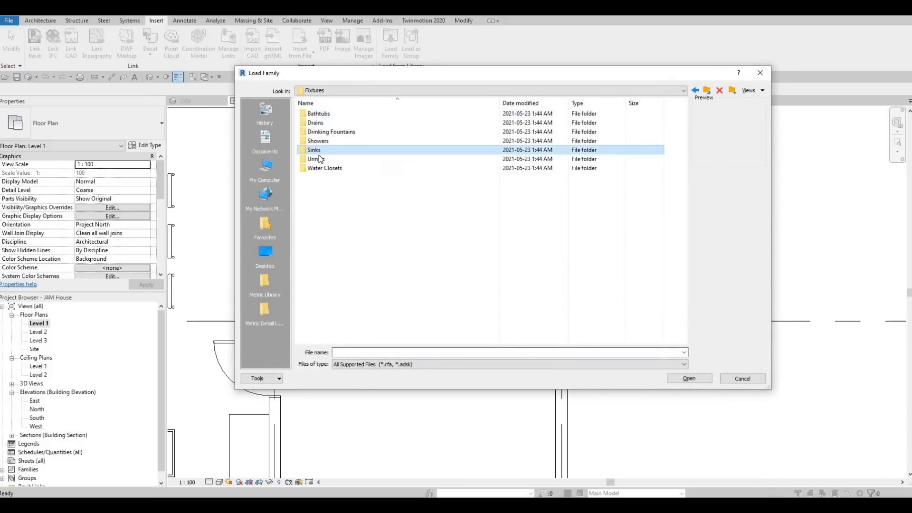
pyautogui.click(348, 114)
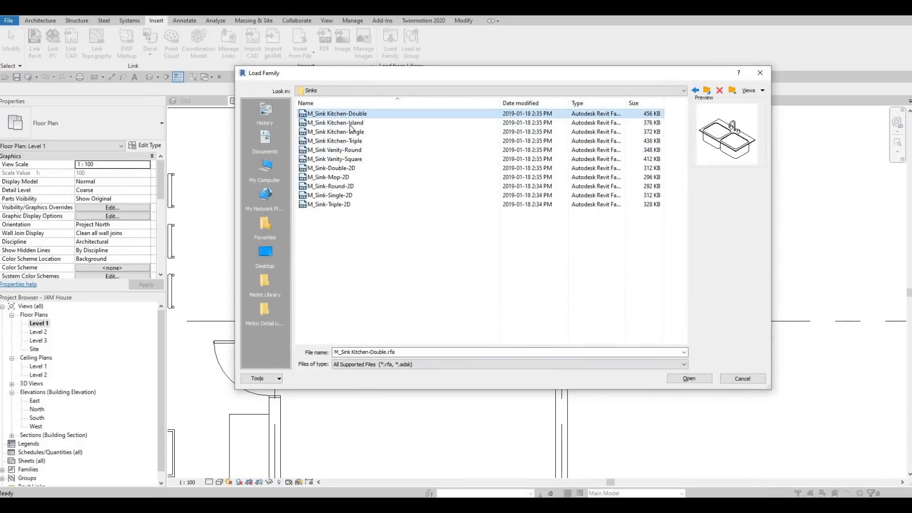
pyautogui.press('Down')
pyautogui.press('Down')
pyautogui.press('Down')
pyautogui.press('Down')
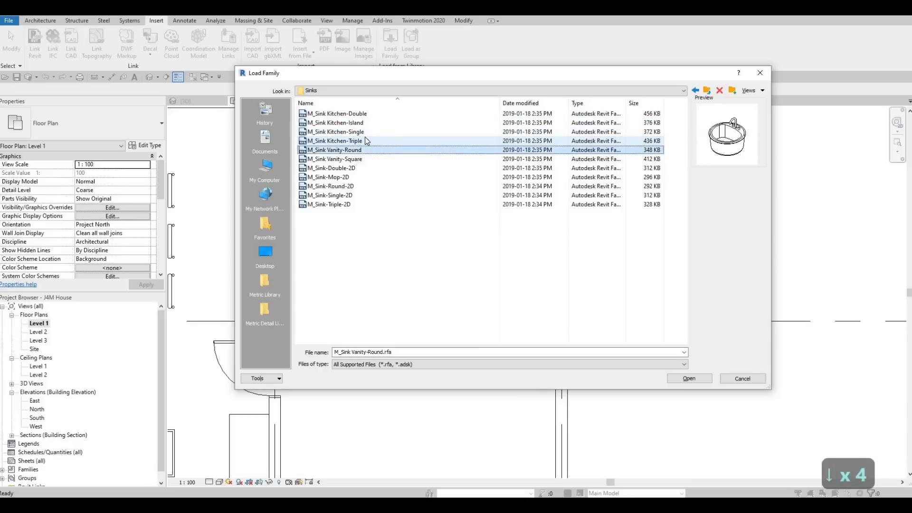
pyautogui.press('Down')
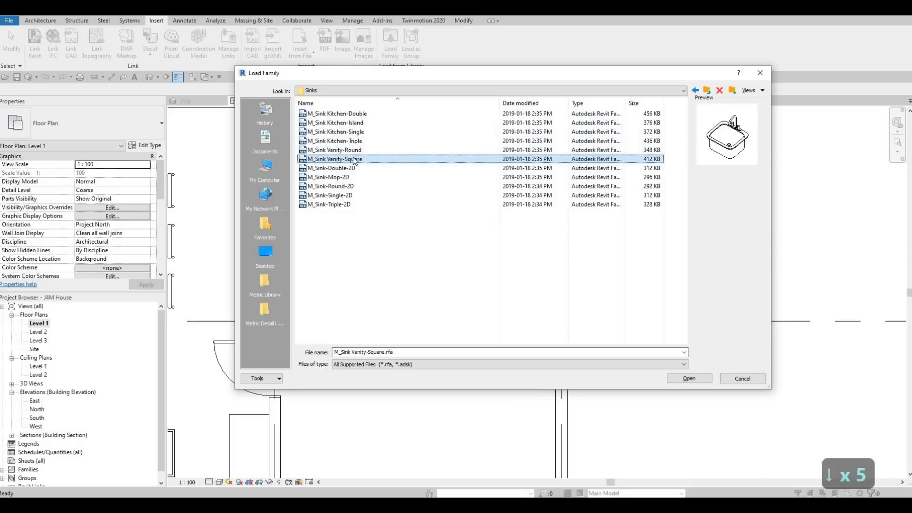
pyautogui.press('Up')
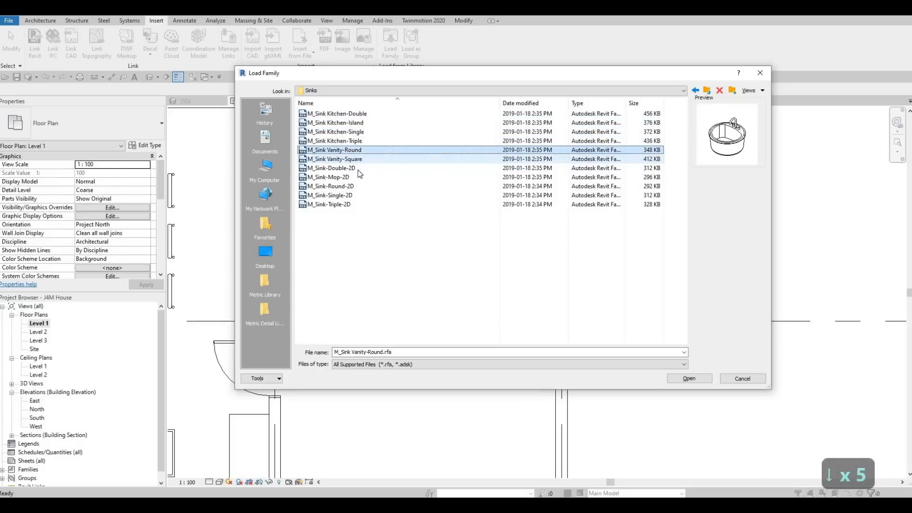
pyautogui.press('Down')
pyautogui.press('Down')
pyautogui.press('Down')
pyautogui.press('Down')
pyautogui.press('Up')
pyautogui.press('Up')
pyautogui.press('Up')
pyautogui.press('Up')
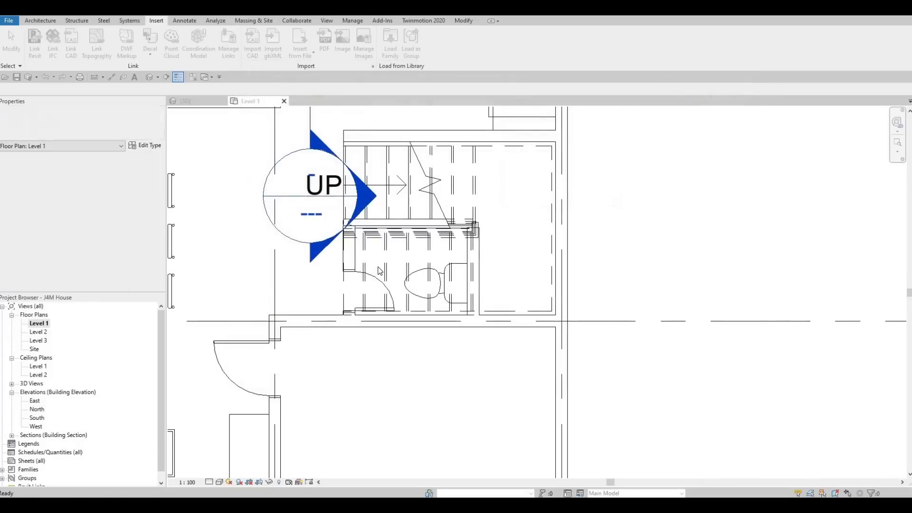
# Step: Place the 482 x 482mm round vanity sink against the washroom wall beside the stairs, near the door
pyautogui.press('c')
pyautogui.press('m')
pyautogui.scroll(3, 384, 254)
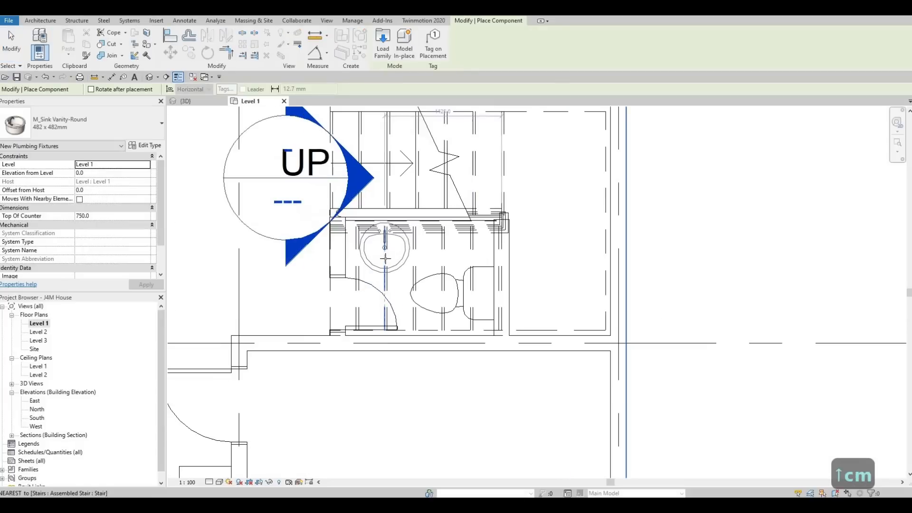
pyautogui.click(384, 258)
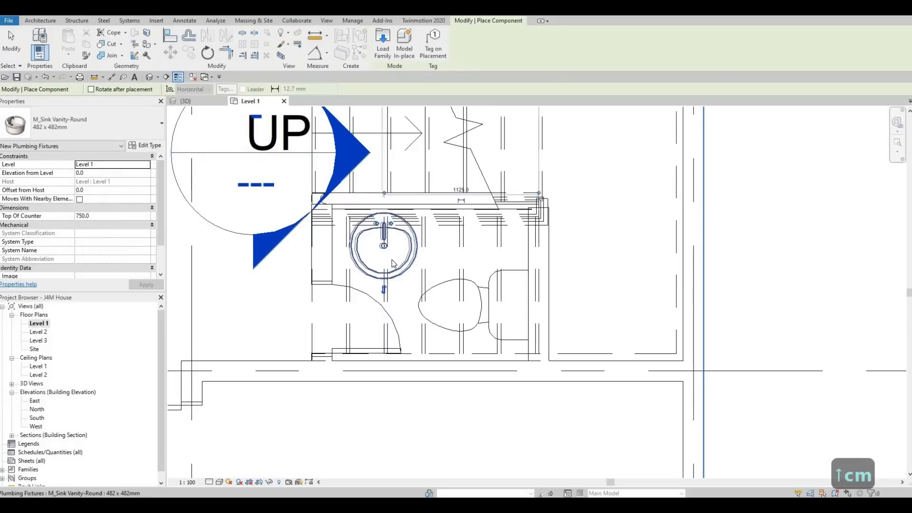
pyautogui.press('Escape')
pyautogui.press('Escape')
pyautogui.press('Escape')
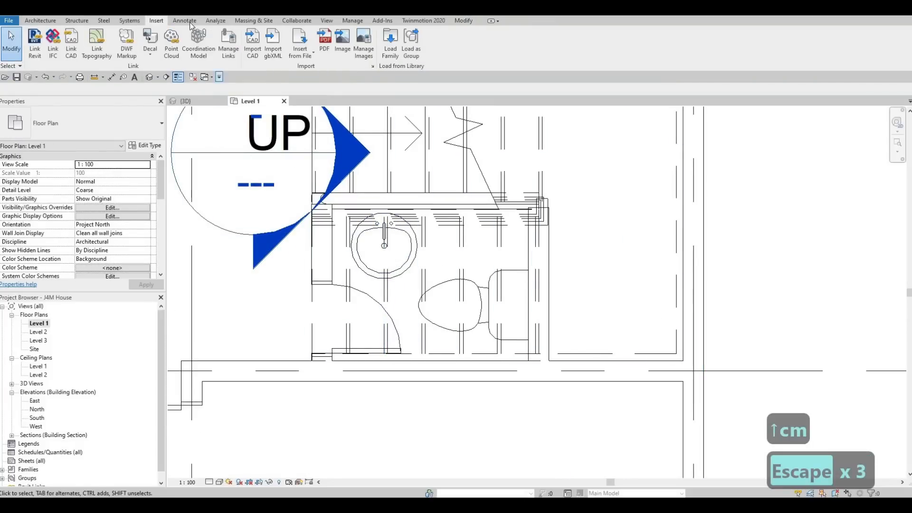
# Step: Draw an L-shaped counter outline around the sink with Thin Lines detail lines, about 653 mm wide and 452 mm deep
pyautogui.click(186, 20)
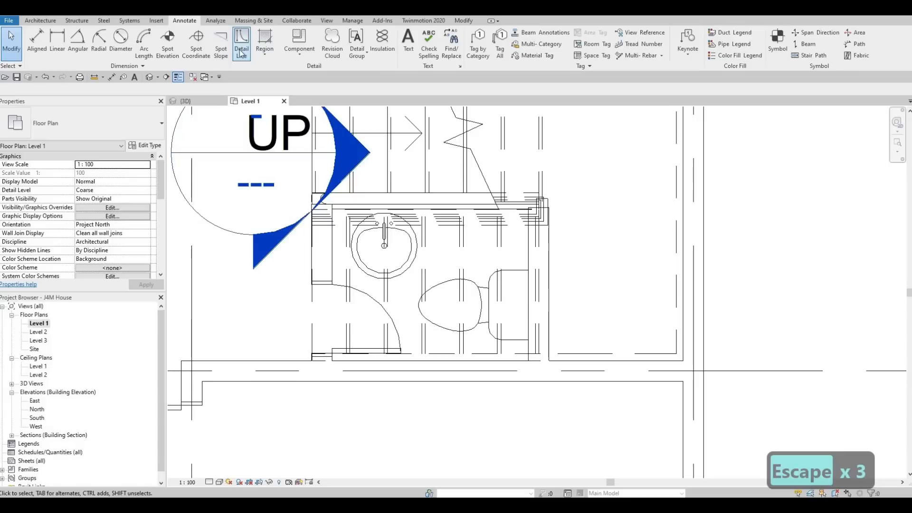
pyautogui.click(243, 50)
pyautogui.click(469, 49)
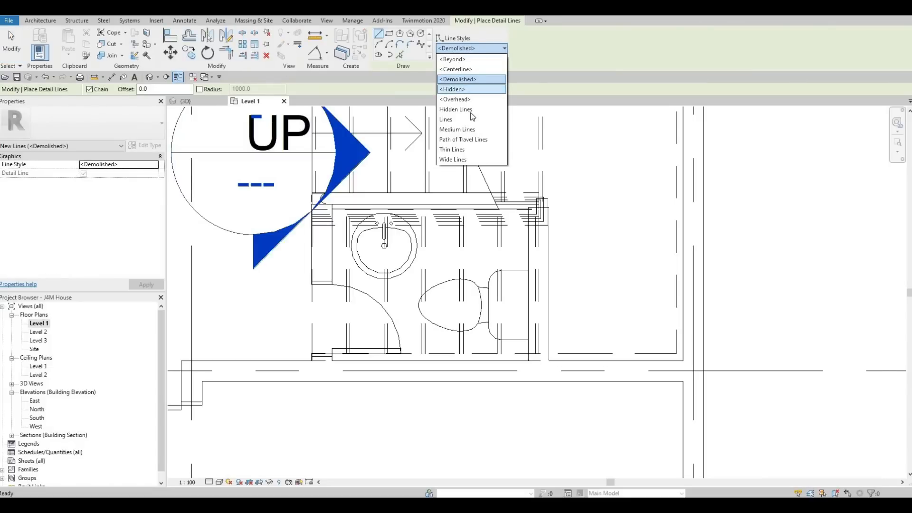
pyautogui.click(454, 149)
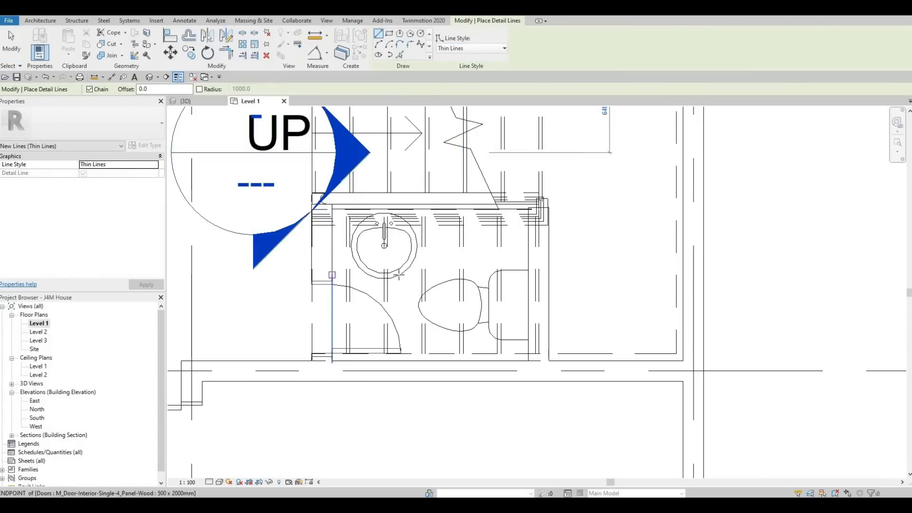
pyautogui.click(332, 275)
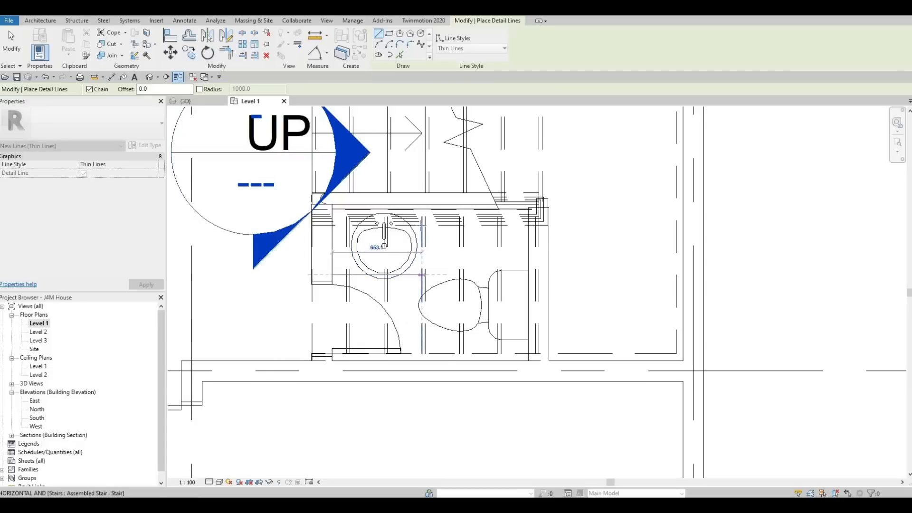
pyautogui.click(422, 274)
pyautogui.click(422, 213)
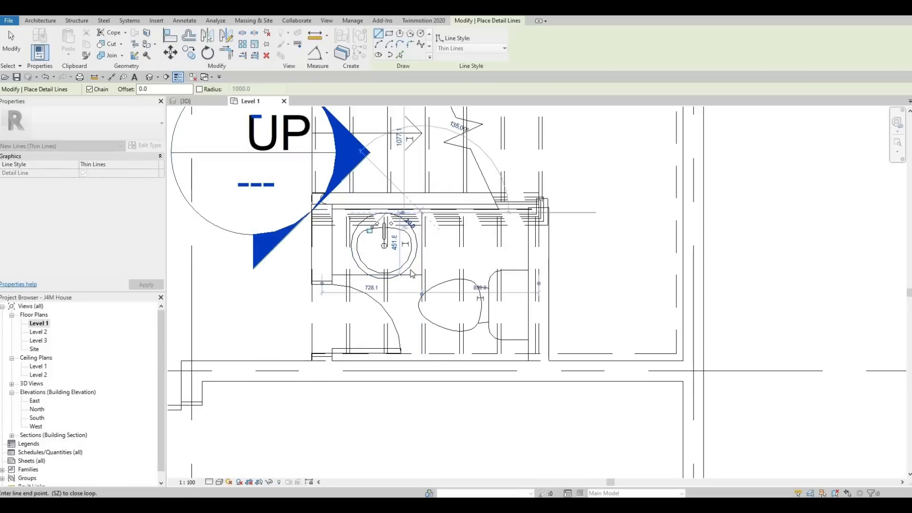
pyautogui.press('Escape')
pyautogui.press('Escape')
pyautogui.press('Escape')
# Step: Nudge the counter's front line about 30 mm outward, clear of the sink's front edge
pyautogui.click(409, 275)
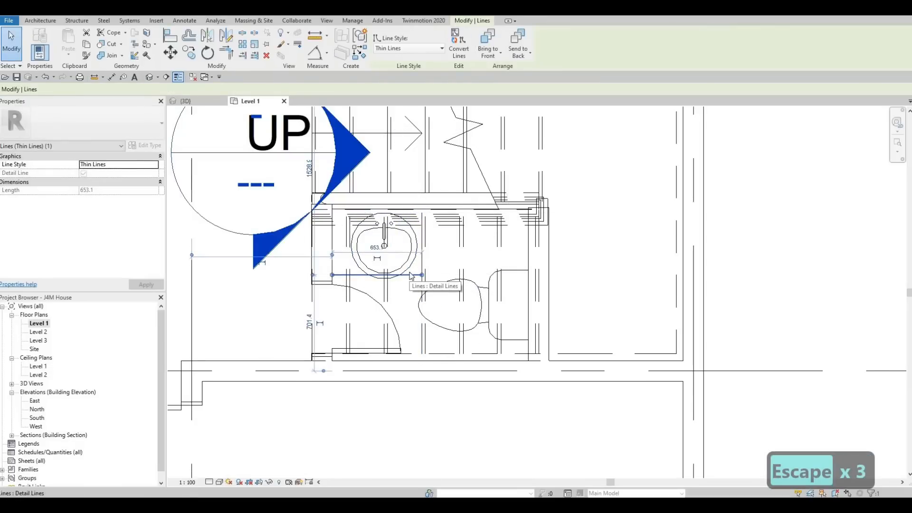
pyautogui.press('Down')
pyautogui.press('Down')
pyautogui.press('Down')
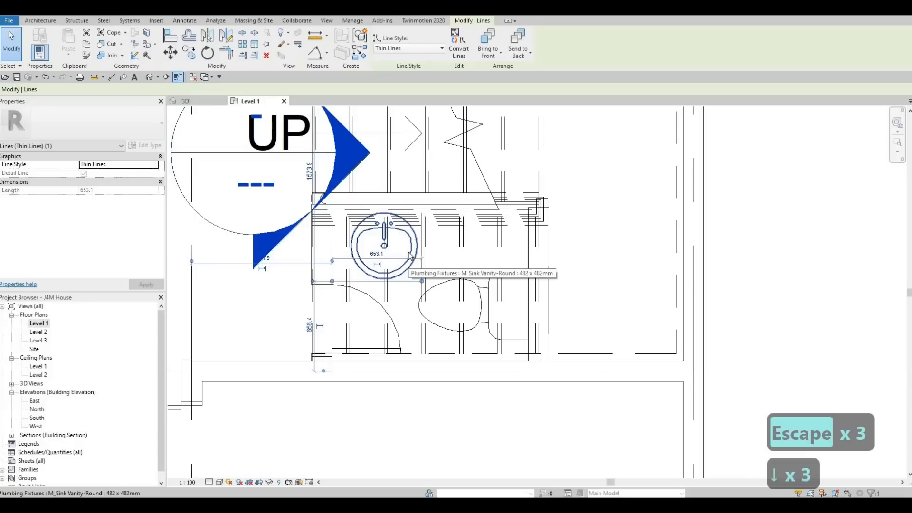
pyautogui.press('Up')
pyautogui.press('Escape')
pyautogui.press('Escape')
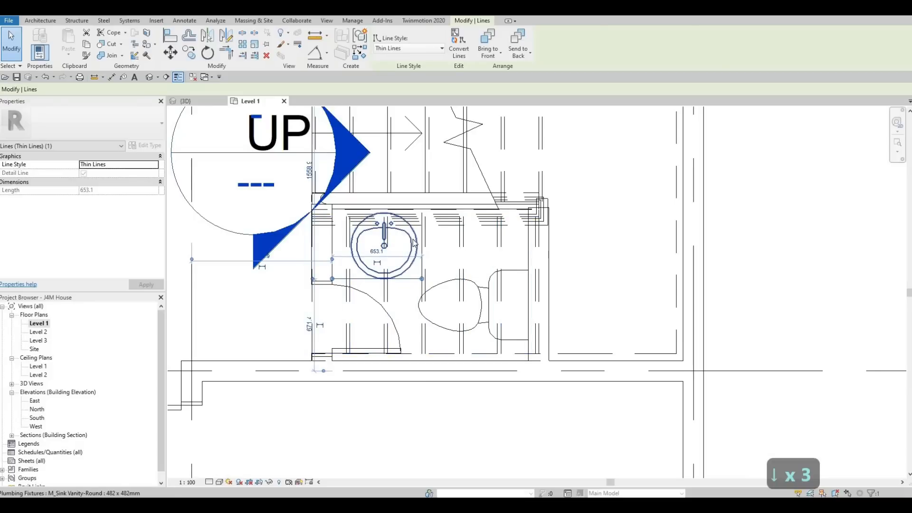
# Step: Nudge the round sink toward the door-side wall until its centre is 320 mm from the counter's side edge
pyautogui.click(412, 240)
pyautogui.press('Left')
pyautogui.press('Left')
pyautogui.press('Left')
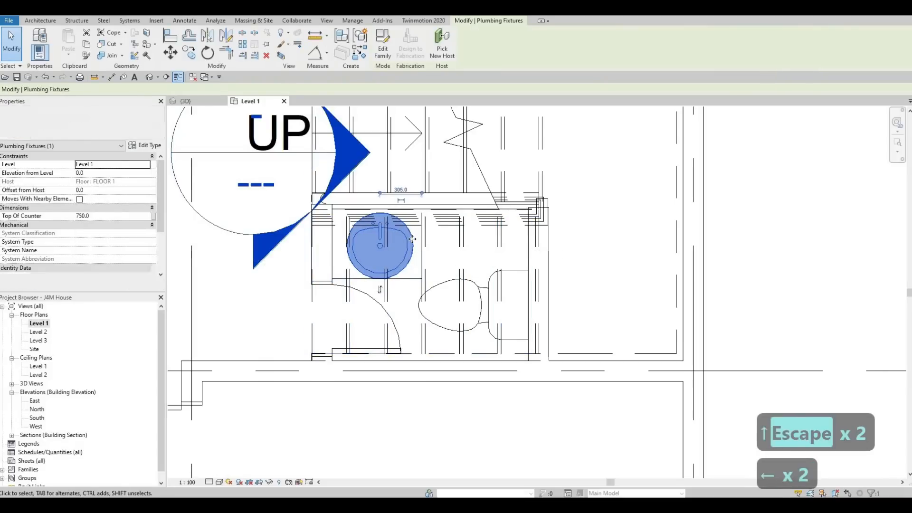
pyautogui.scroll(-1, 442, 249)
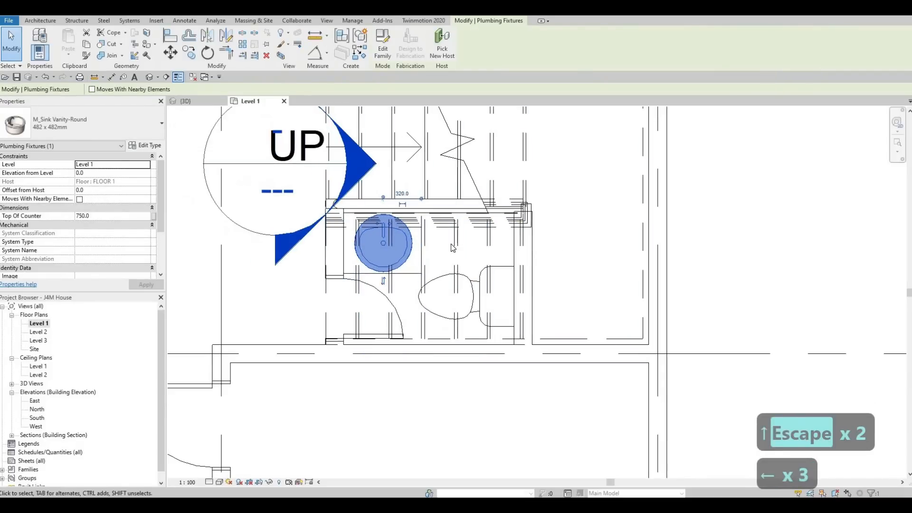
pyautogui.press('Escape')
pyautogui.press('Escape')
pyautogui.click(451, 243)
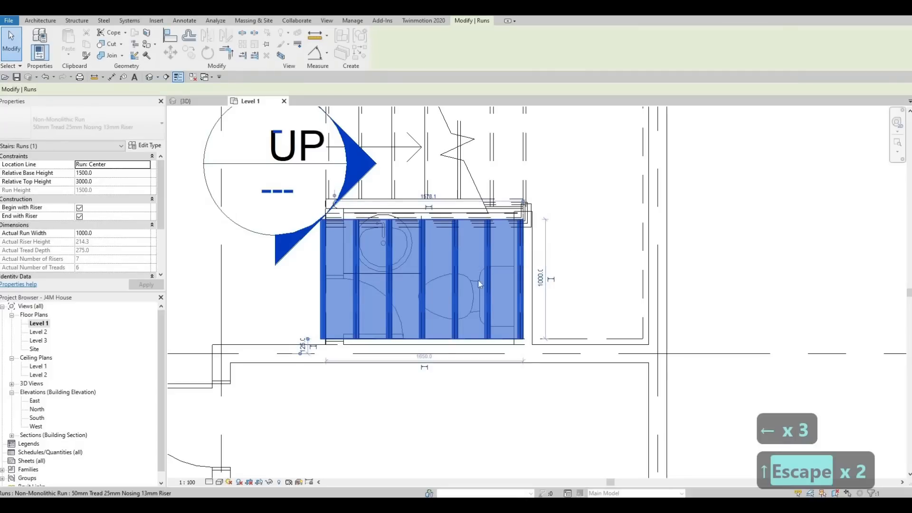
pyautogui.rightClick(450, 244)
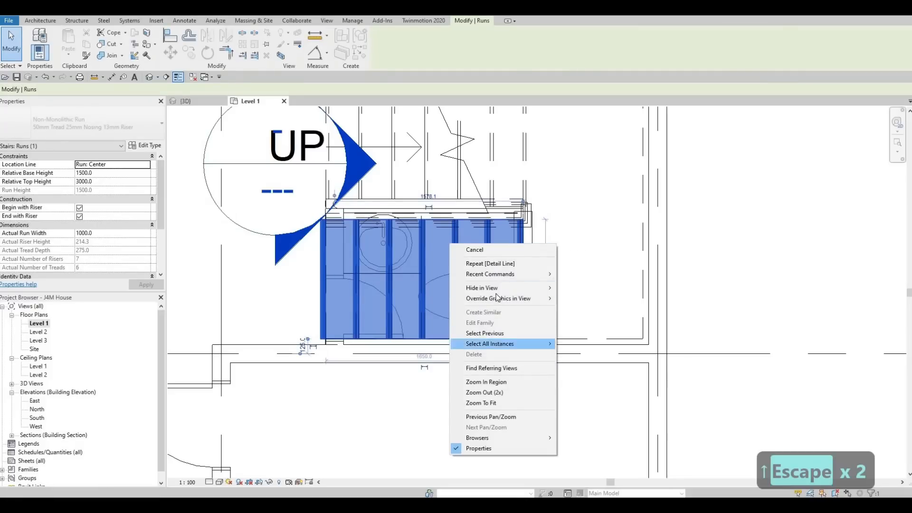
pyautogui.moveTo(477, 285)
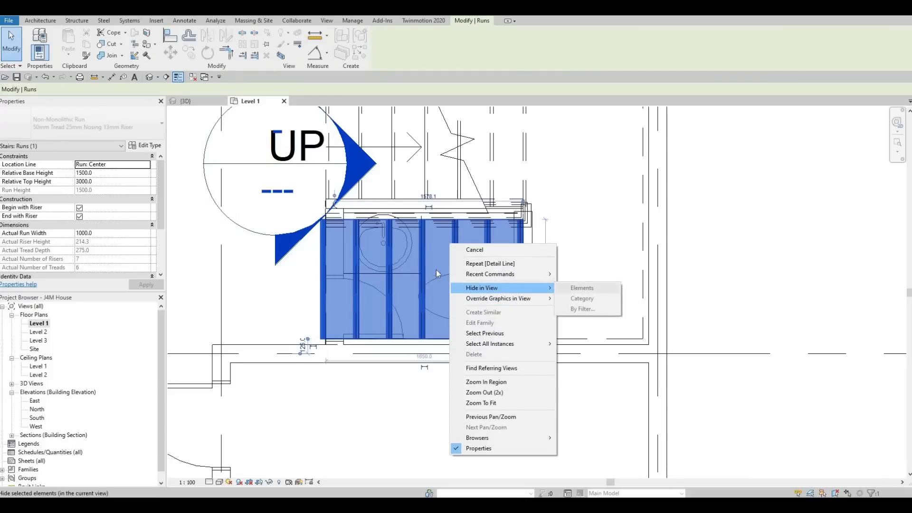
pyautogui.press('Escape')
pyautogui.press('Escape')
pyautogui.press('Escape')
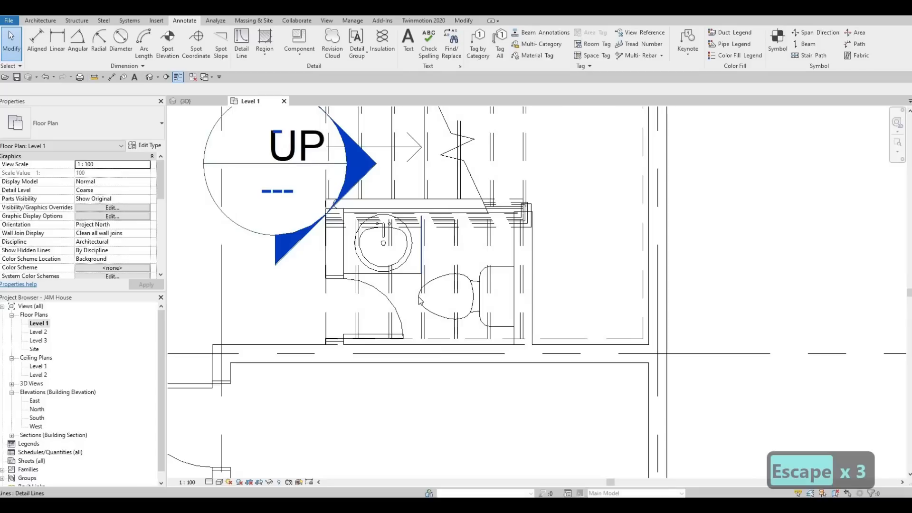
pyautogui.click(419, 301)
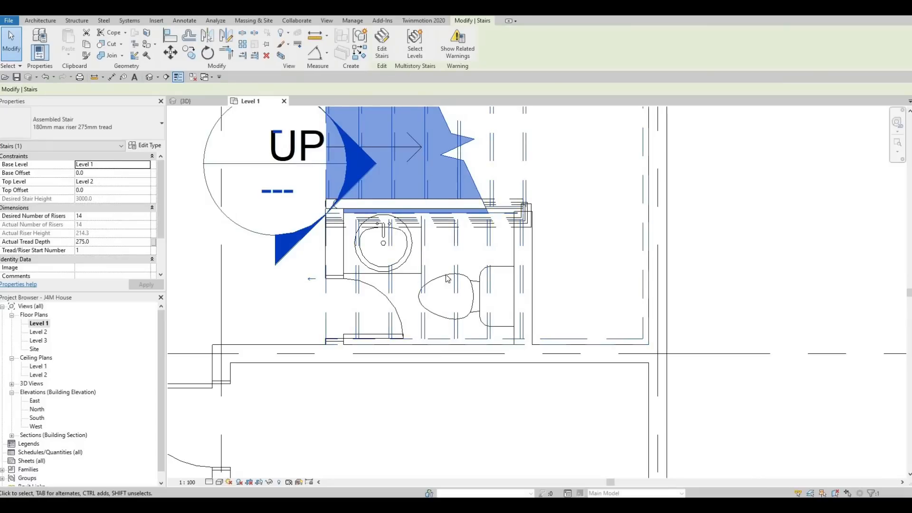
pyautogui.press('Escape')
pyautogui.press('Escape')
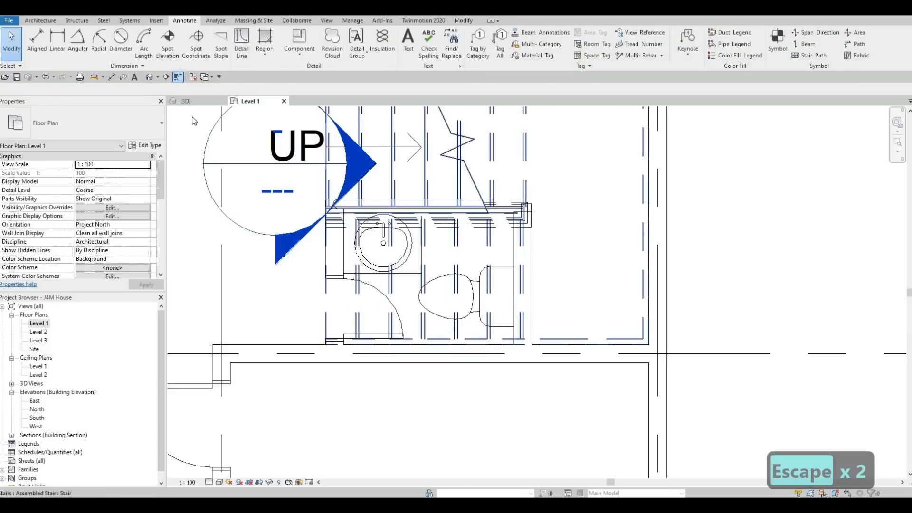
# Step: Examine the under-stair washroom wall, its door and the stairs in the 3D view, and return to the Level 1 plan
pyautogui.click(192, 101)
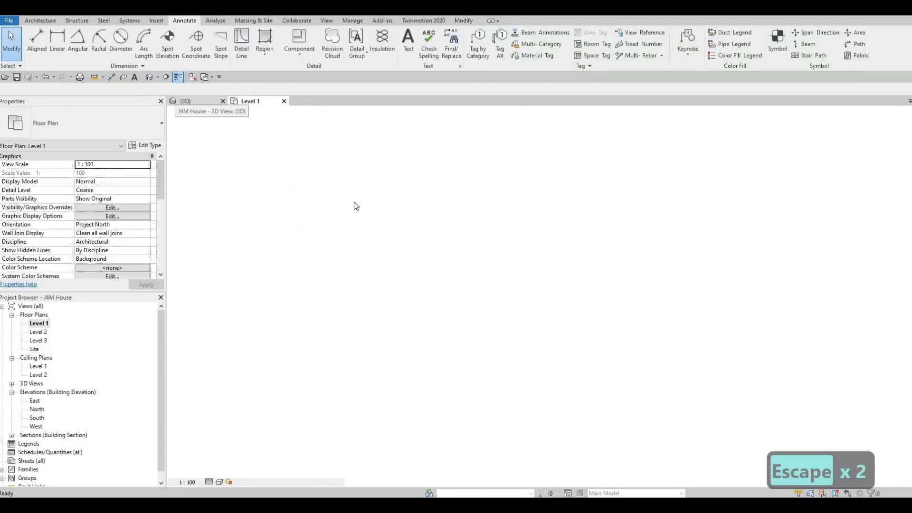
pyautogui.moveTo(506, 301)
pyautogui.keyDown('shift'); pyautogui.mouseDown(button='middle')
pyautogui.moveTo(492, 222)
pyautogui.moveTo(593, 222)
pyautogui.moveTo(480, 198)
pyautogui.moveTo(467, 208)
pyautogui.mouseUp(button='middle'); pyautogui.keyUp('shift')
pyautogui.scroll(4, 489, 205)
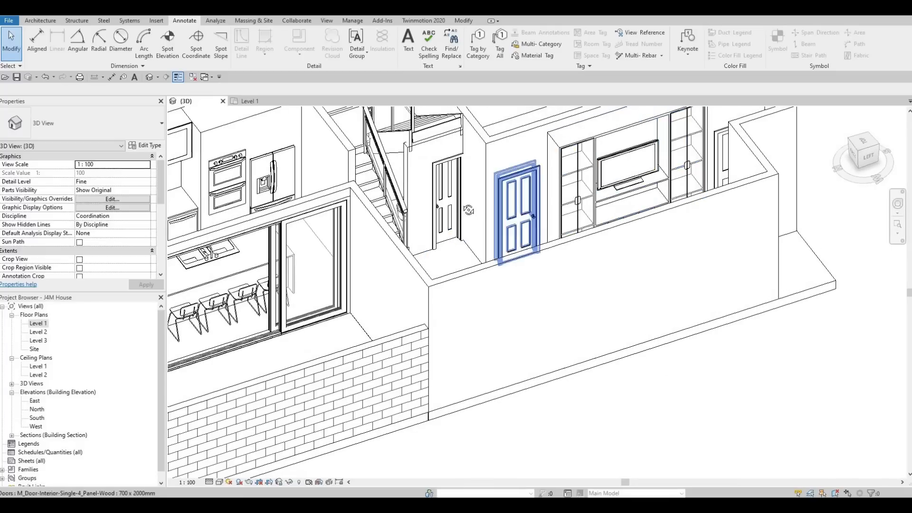
pyautogui.keyDown('shift'); pyautogui.moveTo(418, 159); pyautogui.dragTo(415, 143, button='middle'); pyautogui.keyUp('shift')
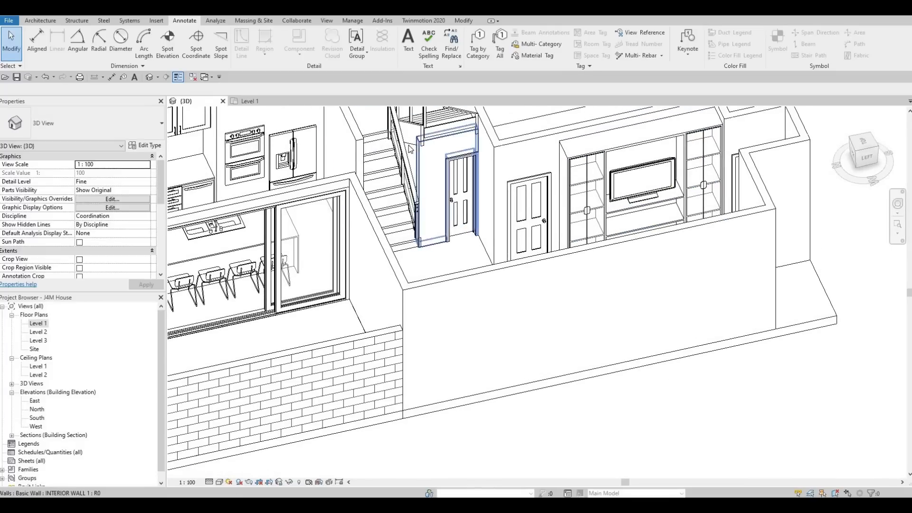
pyautogui.keyDown('shift'); pyautogui.moveTo(397, 204); pyautogui.dragTo(118, 312, button='middle'); pyautogui.keyUp('shift')
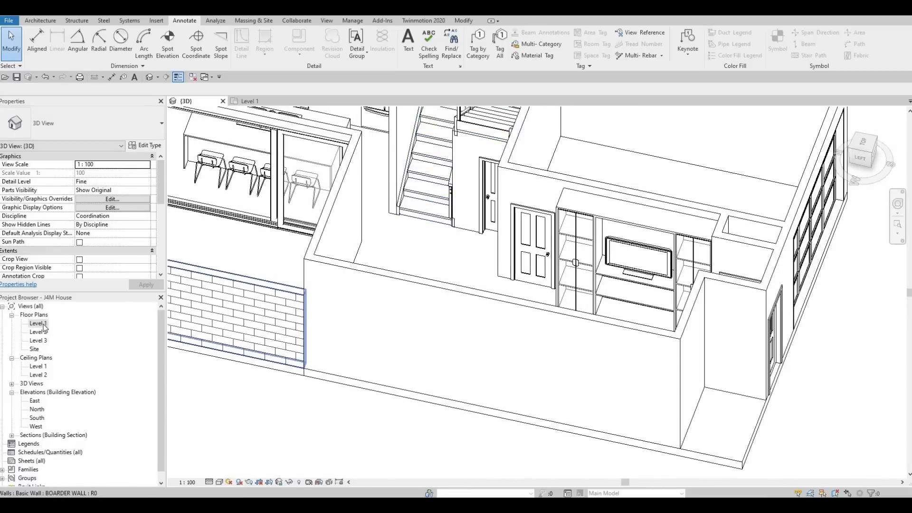
pyautogui.hotkey('ctrl', 'Tab')
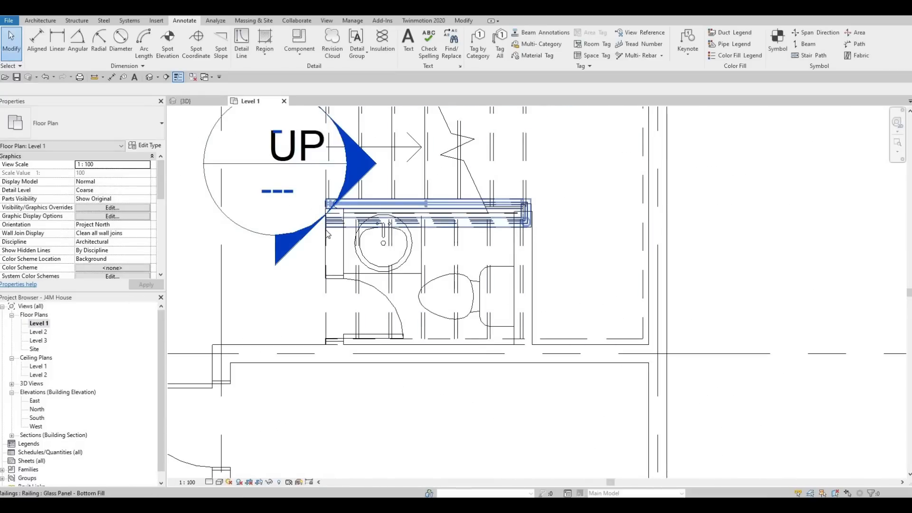
# Step: Start an architectural wall on Level 1 using the Curtain Wall type, with its top constrained up to Level 2
pyautogui.scroll(-2, 399, 229)
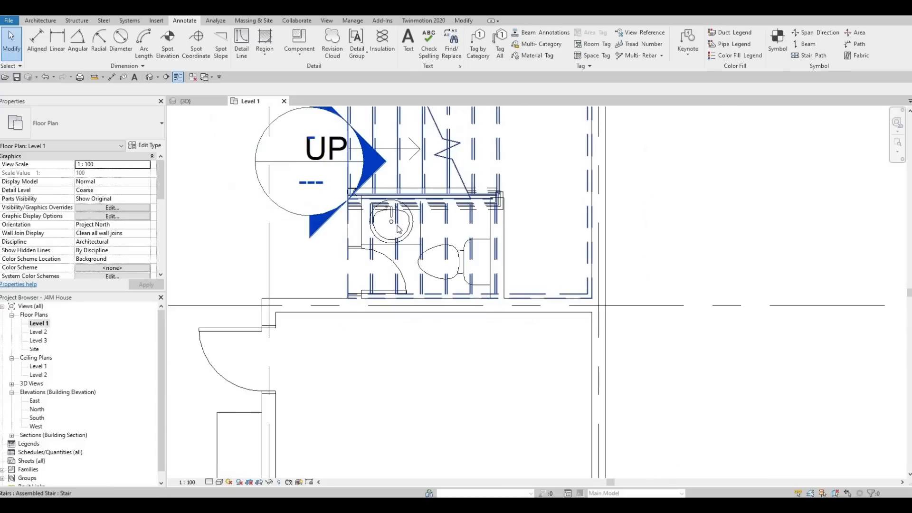
pyautogui.moveTo(323, 219); pyautogui.dragTo(419, 239, button='middle')
pyautogui.scroll(-2, 420, 239)
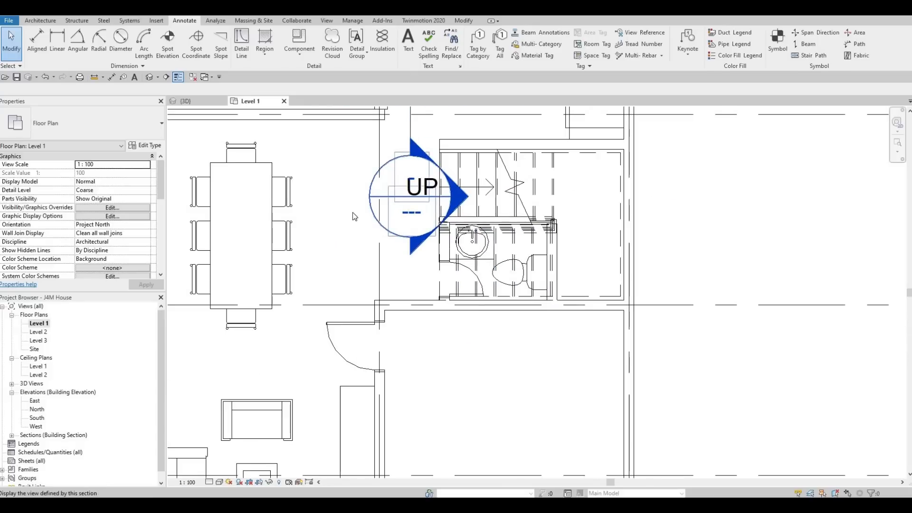
pyautogui.scroll(-3, 368, 221)
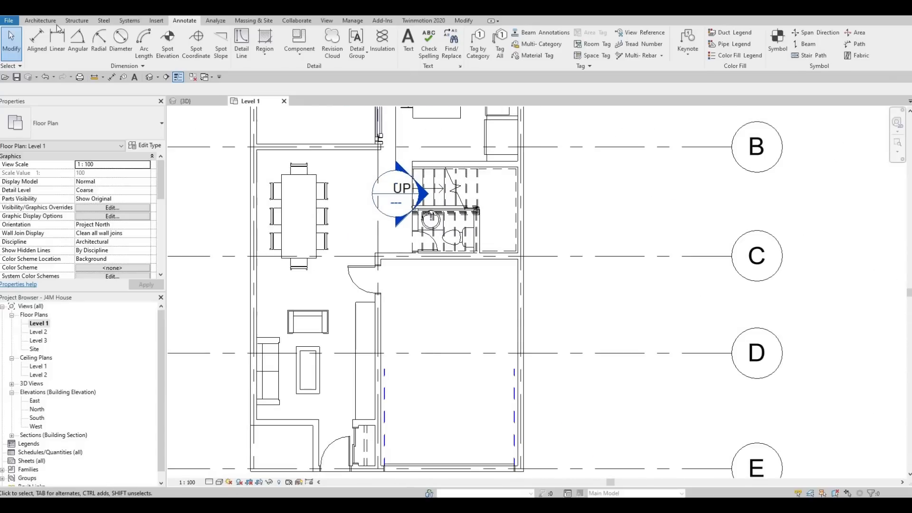
pyautogui.scroll(5, 45, 53)
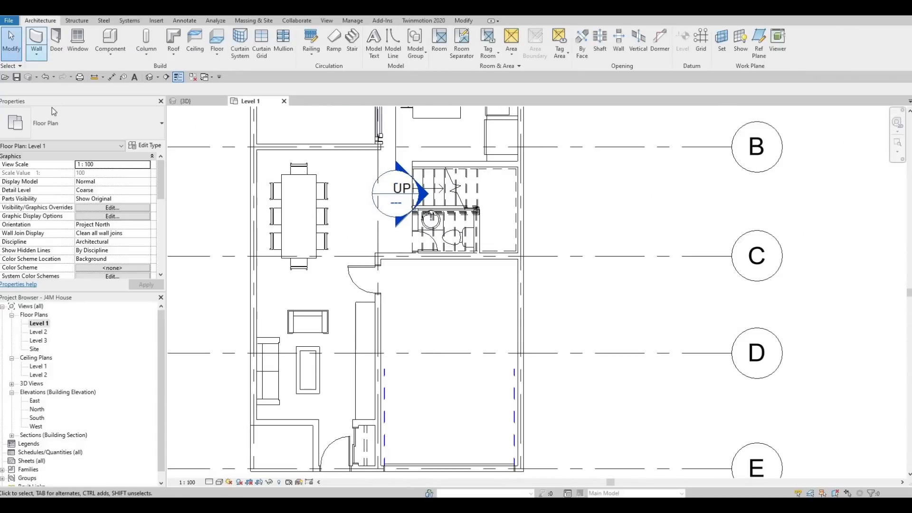
pyautogui.click(37, 54)
pyautogui.click(67, 71)
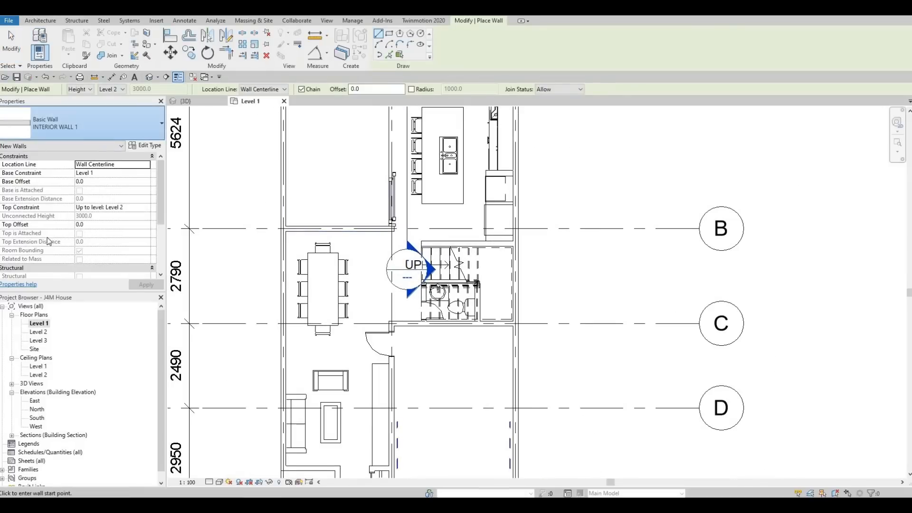
pyautogui.click(92, 129)
pyautogui.click(41, 270)
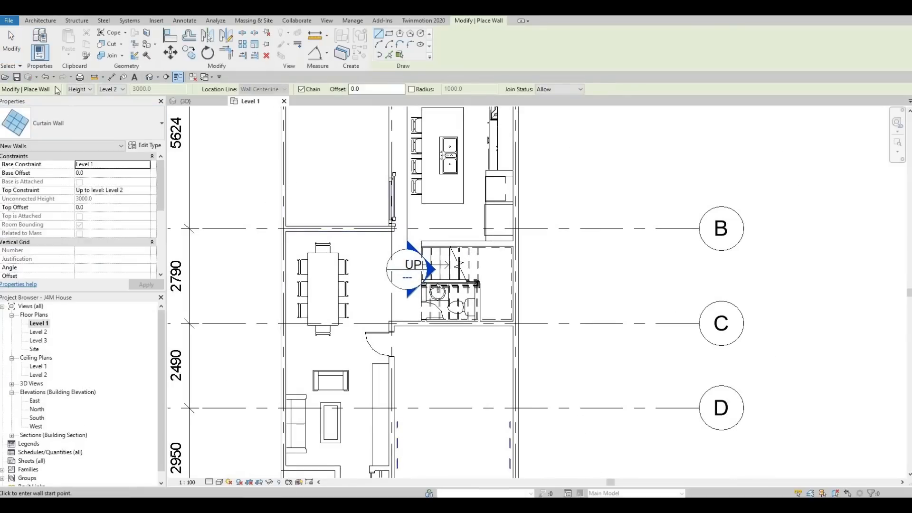
pyautogui.scroll(13, 42, 40)
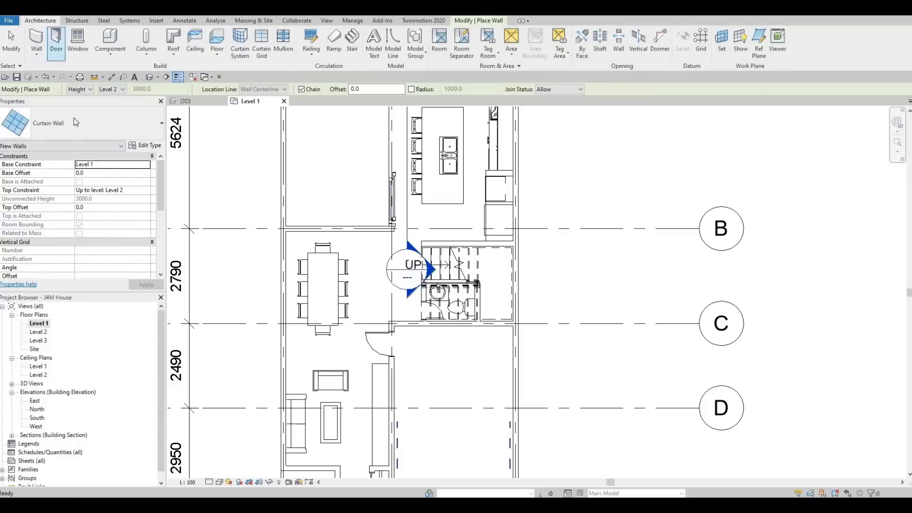
pyautogui.click(85, 125)
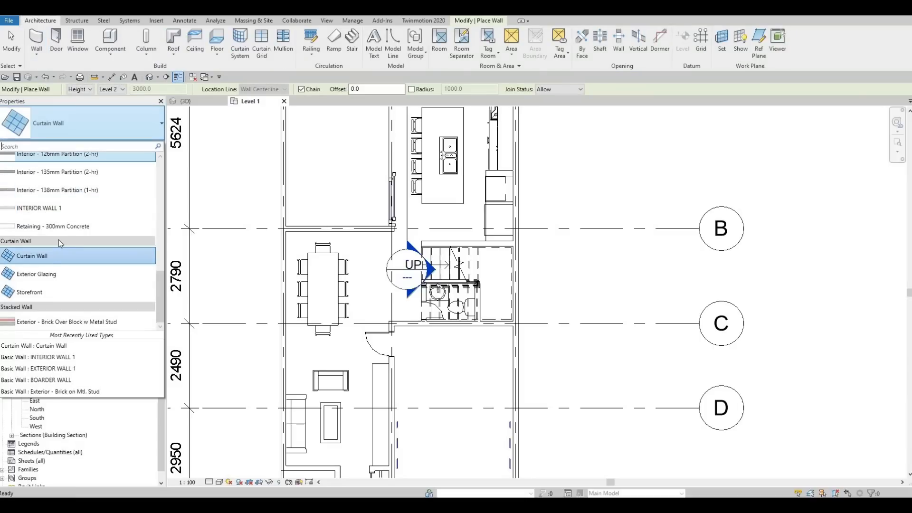
pyautogui.click(332, 259)
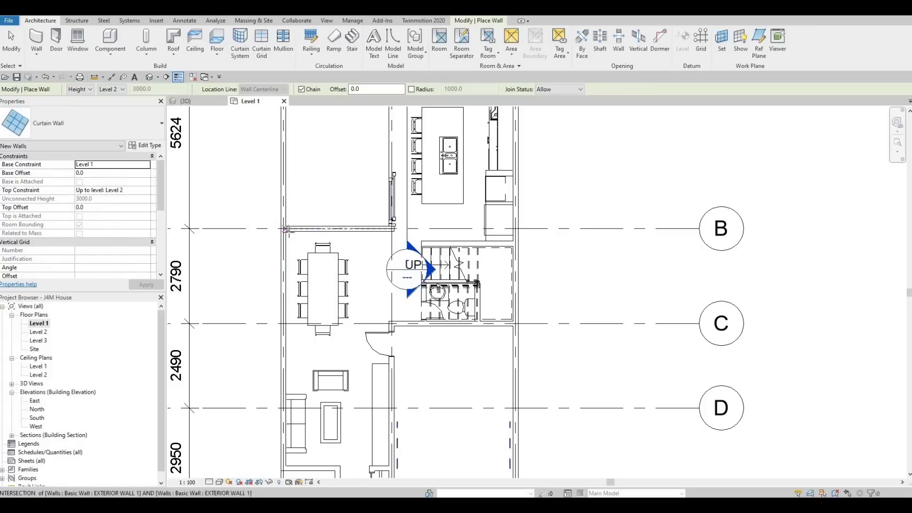
# Step: Draw a curtain wall about 2840 mm long inside the exterior wall on gridline B, flipped toward the dining table side
pyautogui.scroll(5, 289, 227)
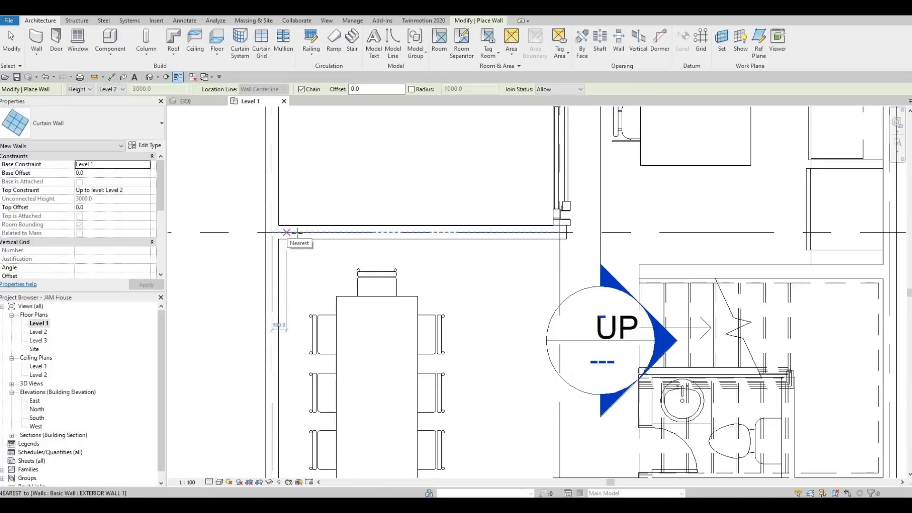
pyautogui.click(287, 232)
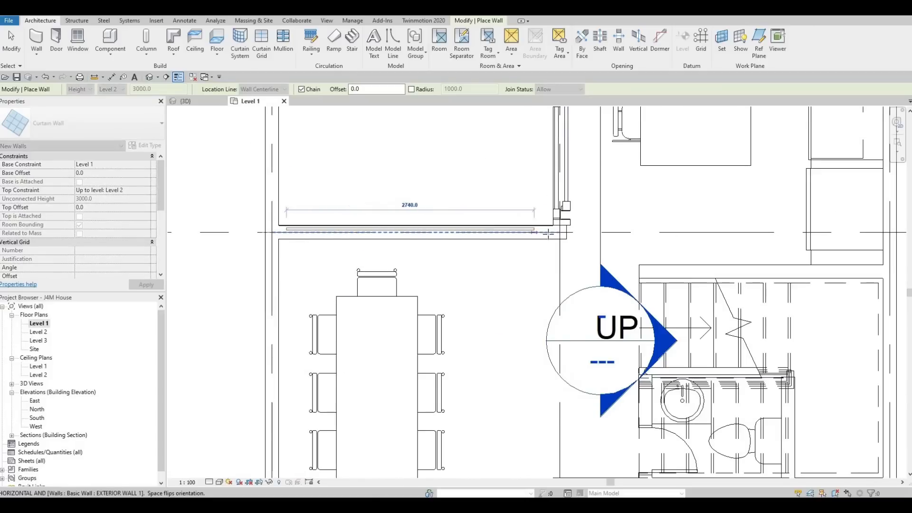
pyautogui.scroll(1, 538, 232)
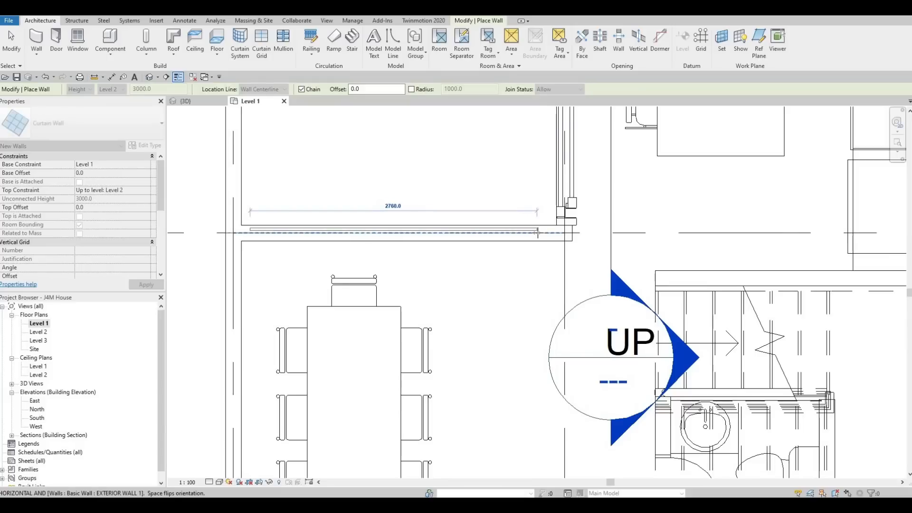
pyautogui.press('space')
pyautogui.scroll(1, 546, 232)
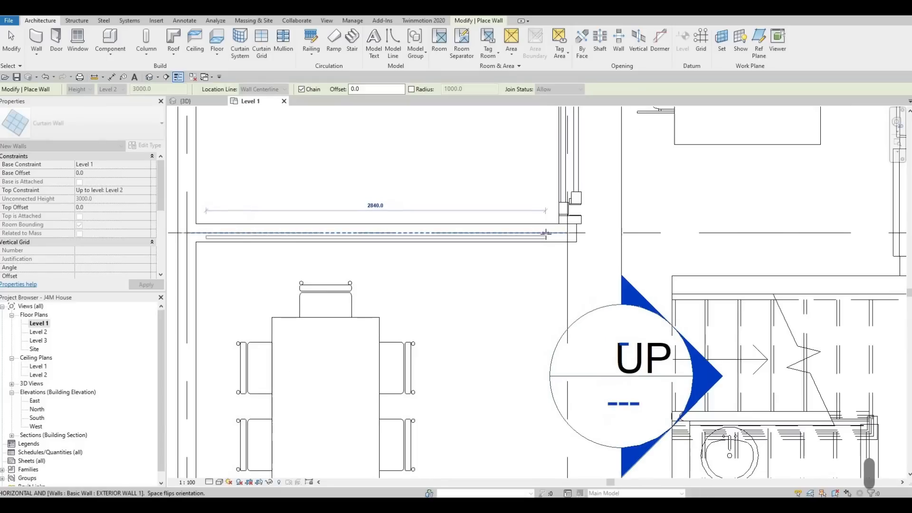
pyautogui.click(546, 233)
pyautogui.scroll(-3, 475, 205)
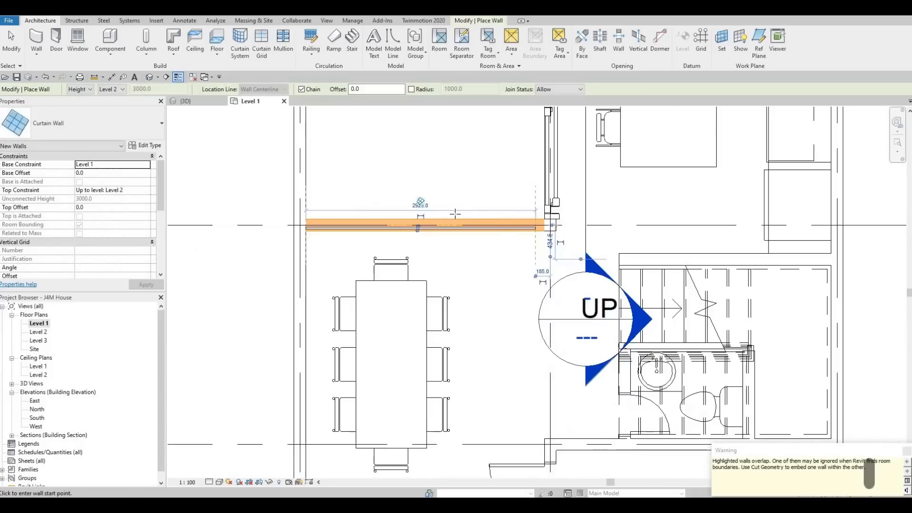
pyautogui.press('Escape')
pyautogui.press('Escape')
# Step: Pull the dining-side curtain wall's outer end away from the corner, shortening the wall to 2800 mm
pyautogui.scroll(-2, 525, 238)
pyautogui.moveTo(406, 196); pyautogui.dragTo(341, 136, button='middle')
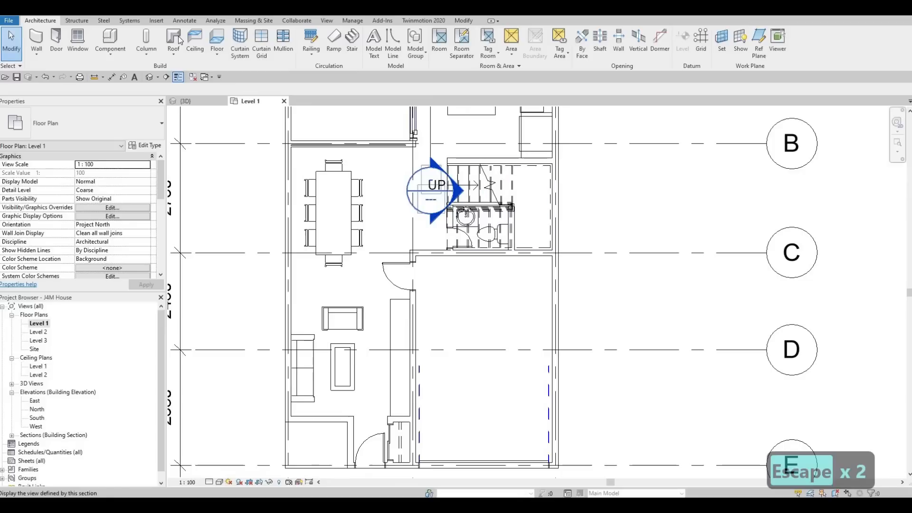
pyautogui.click(336, 145)
pyautogui.scroll(3, 290, 133)
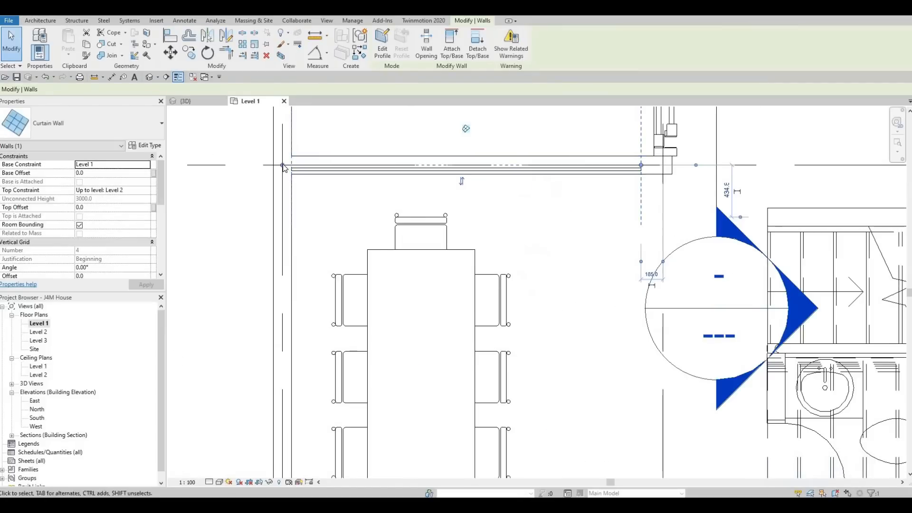
pyautogui.click(298, 164)
pyautogui.click(379, 172)
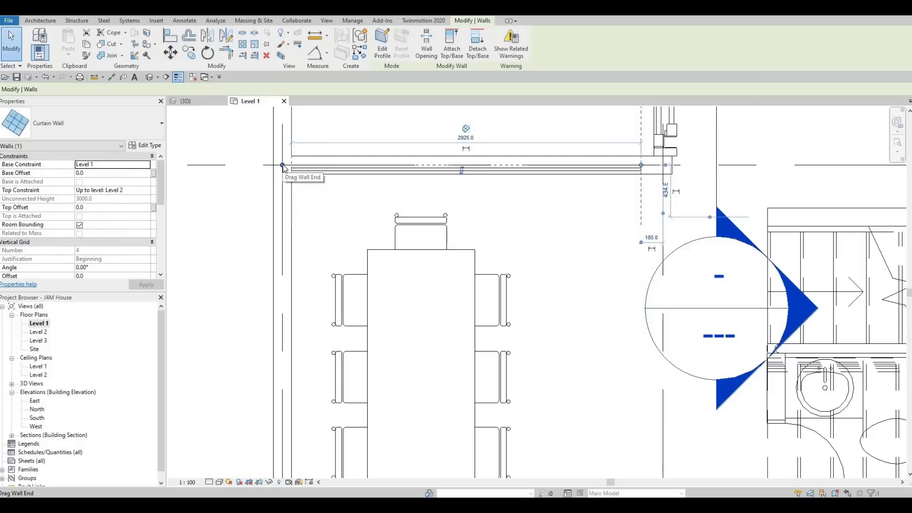
pyautogui.moveTo(282, 165); pyautogui.dragTo(306, 166)
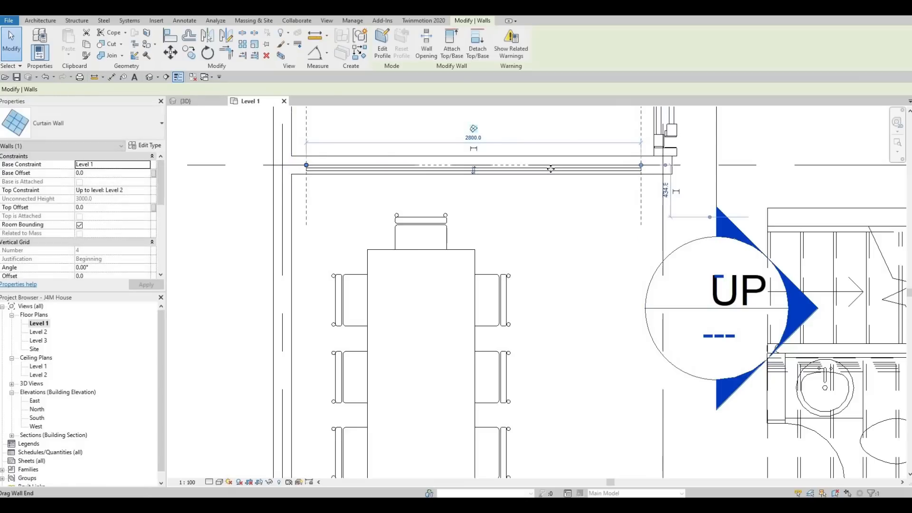
# Step: Create a similar curtain wall about 4900 mm long inside the outer side wall of the large room between gridlines C and E
pyautogui.scroll(-5, 453, 167)
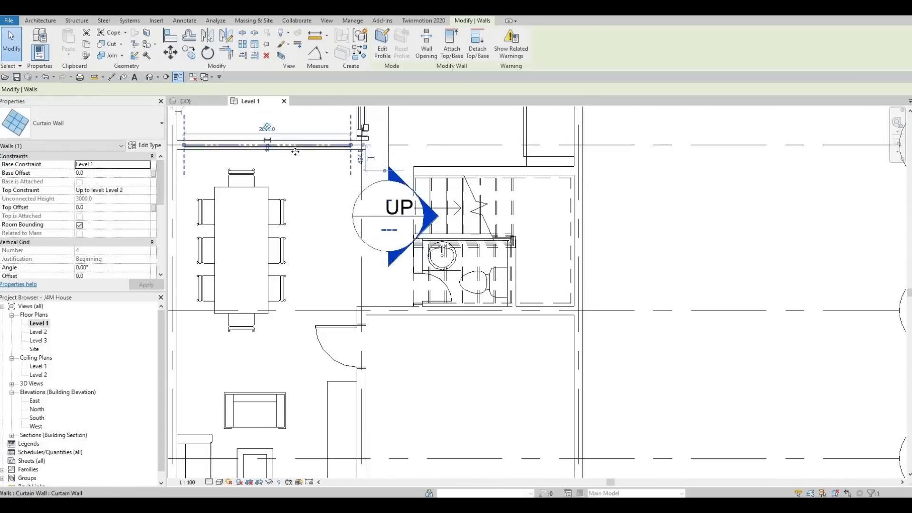
pyautogui.press('s')
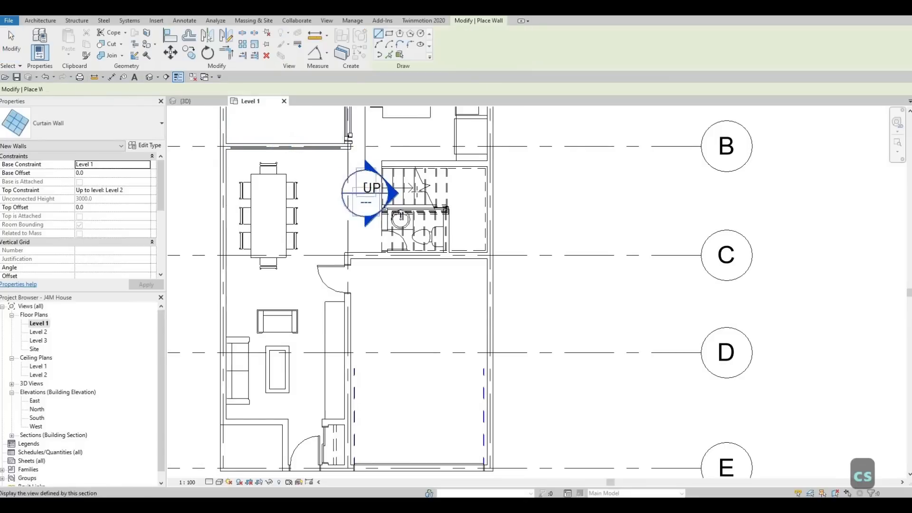
pyautogui.moveTo(491, 269); pyautogui.dragTo(441, 189, button='middle')
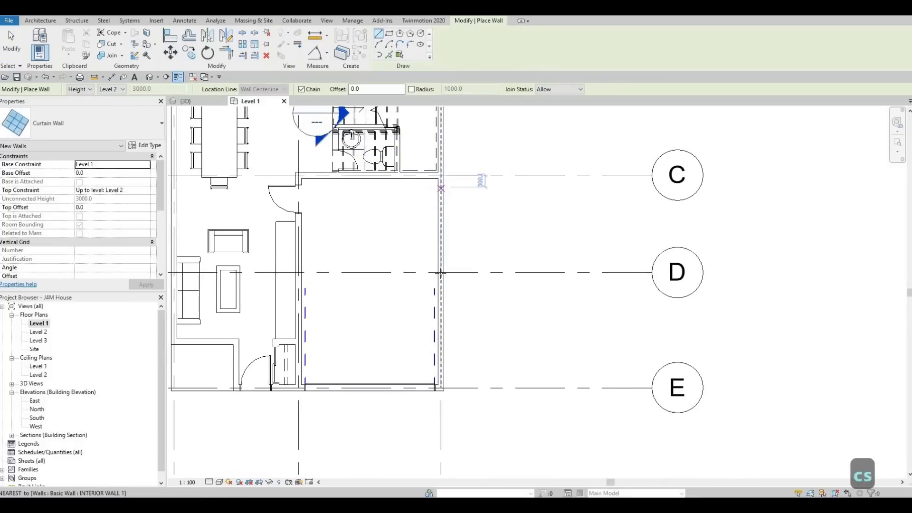
pyautogui.click(441, 188)
pyautogui.scroll(1, 434, 360)
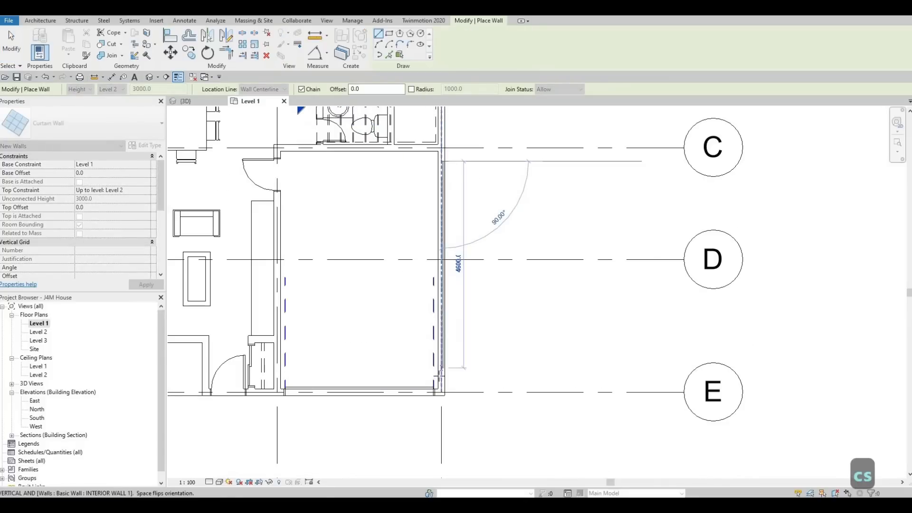
pyautogui.scroll(2, 440, 373)
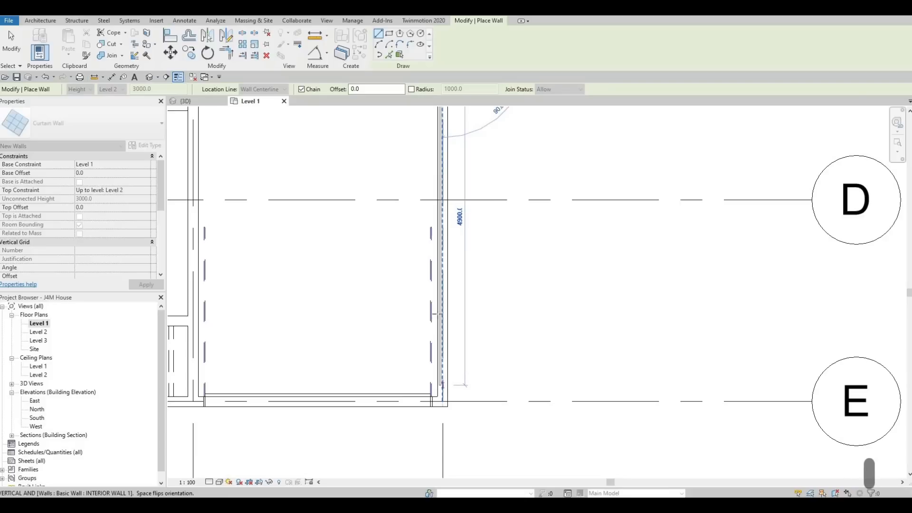
pyautogui.click(442, 401)
pyautogui.scroll(-2, 440, 316)
pyautogui.press('Escape')
pyautogui.press('Escape')
pyautogui.press('Escape')
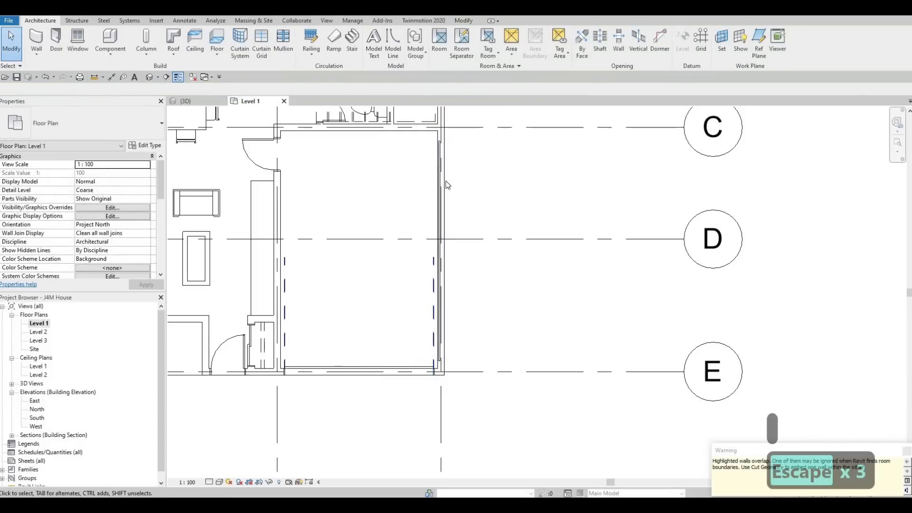
# Step: Examine the new curtain wall inside the outer side wall of the large room between gridlines C and E
pyautogui.scroll(-2, 404, 222)
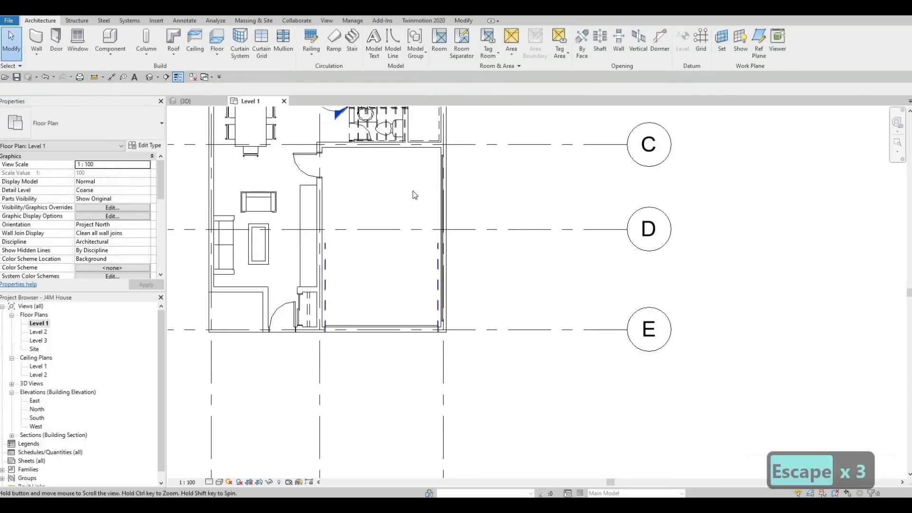
pyautogui.scroll(-1, 384, 227)
pyautogui.moveTo(388, 217); pyautogui.dragTo(351, 237, button='middle')
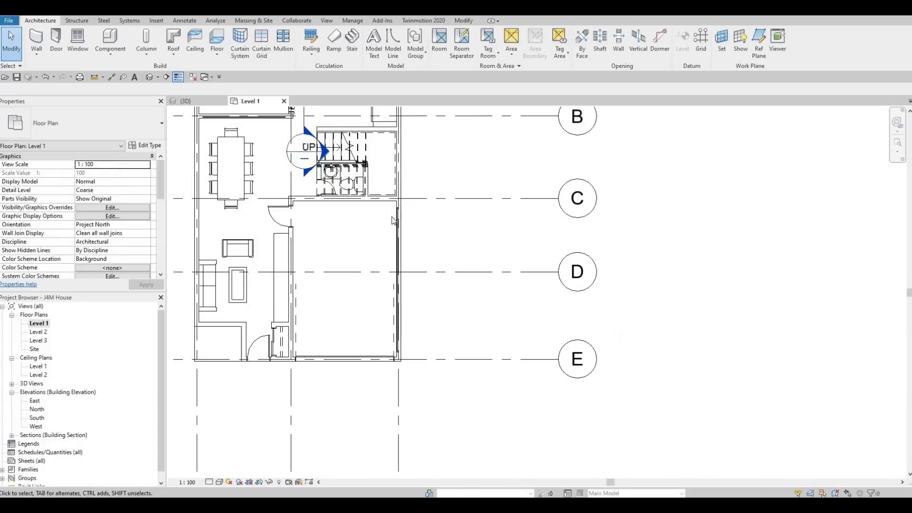
pyautogui.scroll(5, 398, 248)
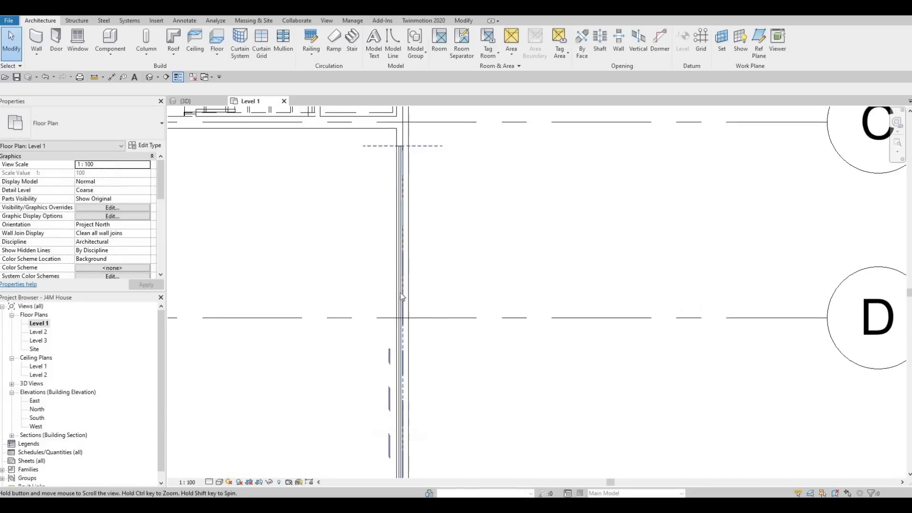
pyautogui.scroll(-2, 428, 143)
pyautogui.press('Escape')
pyautogui.press('Escape')
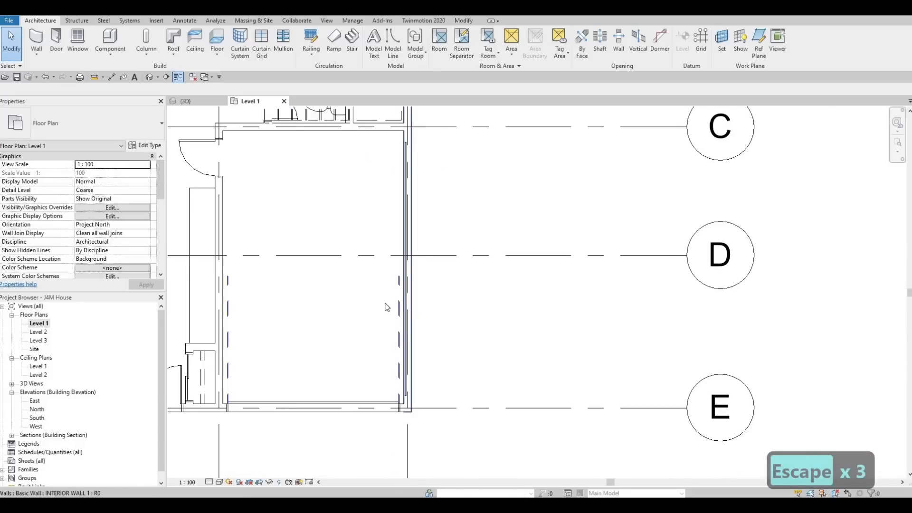
pyautogui.scroll(-2, 314, 317)
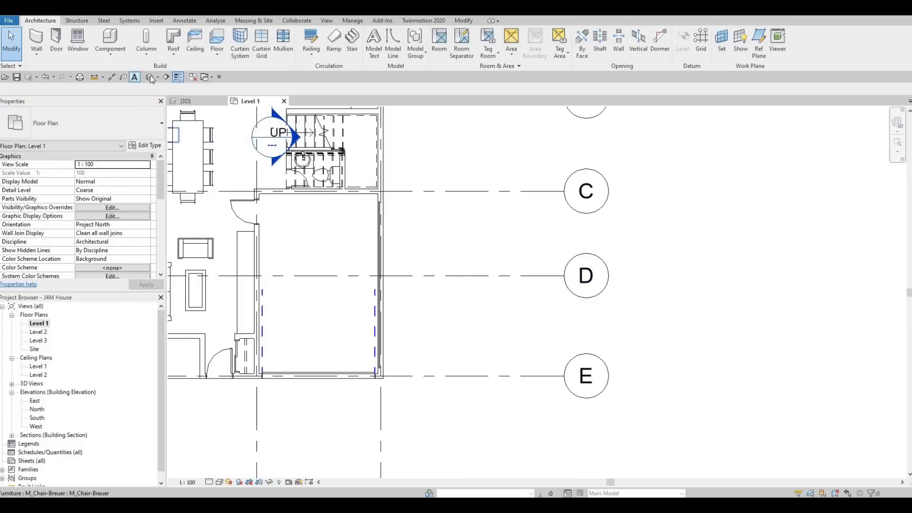
# Step: Switch to the 3D view and cut the dining-side exterior wall with its embedded curtain wall using Cut Geometry
pyautogui.click(186, 101)
pyautogui.keyDown('shift'); pyautogui.moveTo(338, 220); pyautogui.dragTo(436, 181, button='middle'); pyautogui.keyUp('shift')
pyautogui.scroll(2, 303, 203)
pyautogui.scroll(-1, 436, 180)
pyautogui.moveTo(358, 204); pyautogui.dragTo(363, 219, button='middle')
pyautogui.scroll(2, 367, 223)
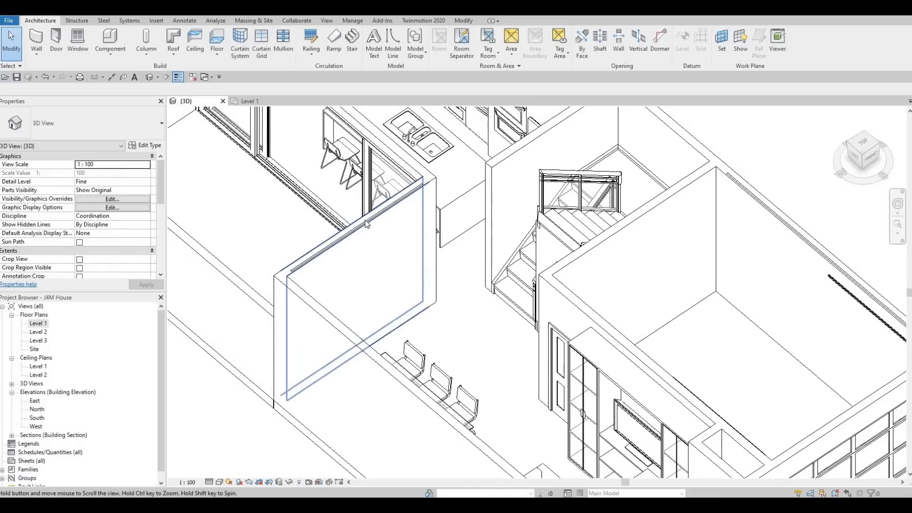
pyautogui.scroll(-1, 366, 220)
pyautogui.press('Escape')
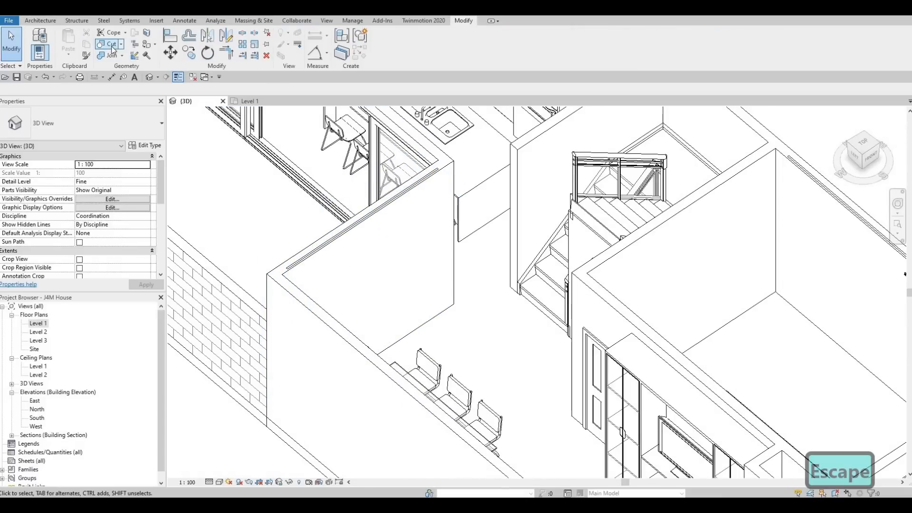
pyautogui.click(112, 45)
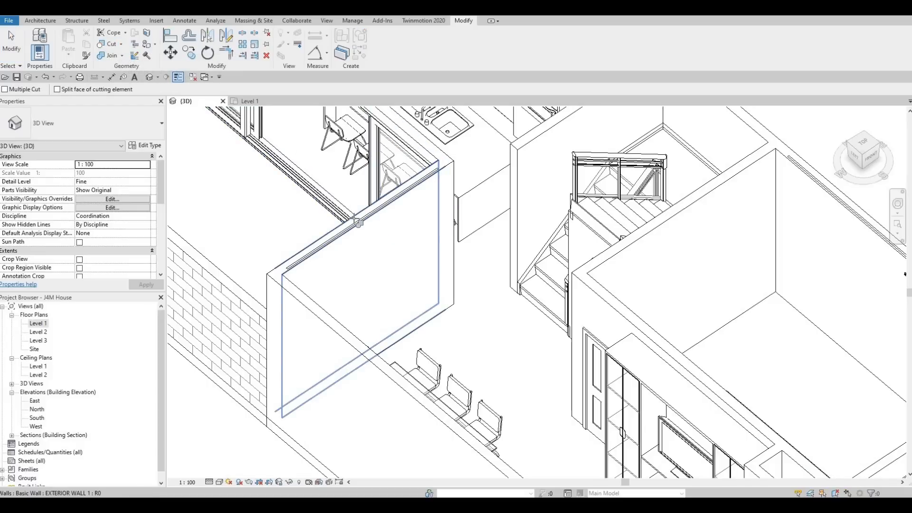
pyautogui.click(359, 222)
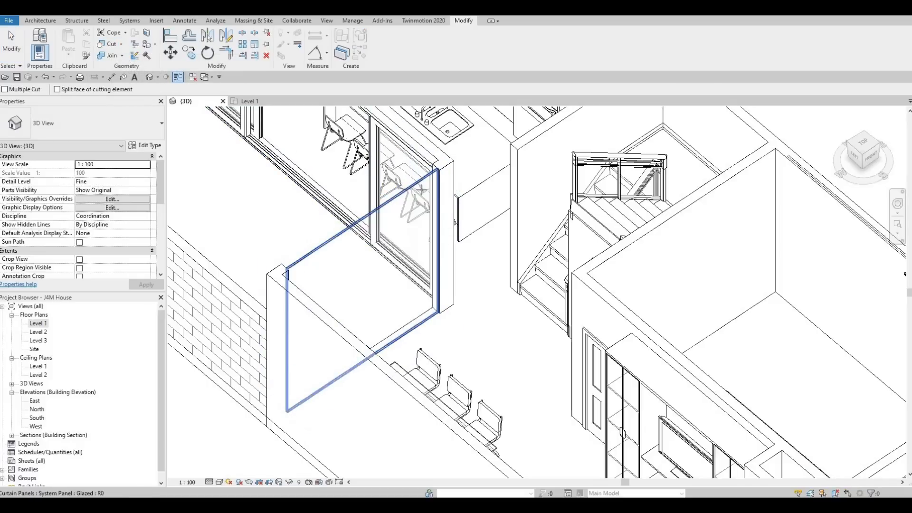
pyautogui.click(404, 193)
# Step: Cut the large room's outer side wall with its embedded curtain wall using Cut Geometry
pyautogui.moveTo(828, 191); pyautogui.dragTo(591, 190, button='middle')
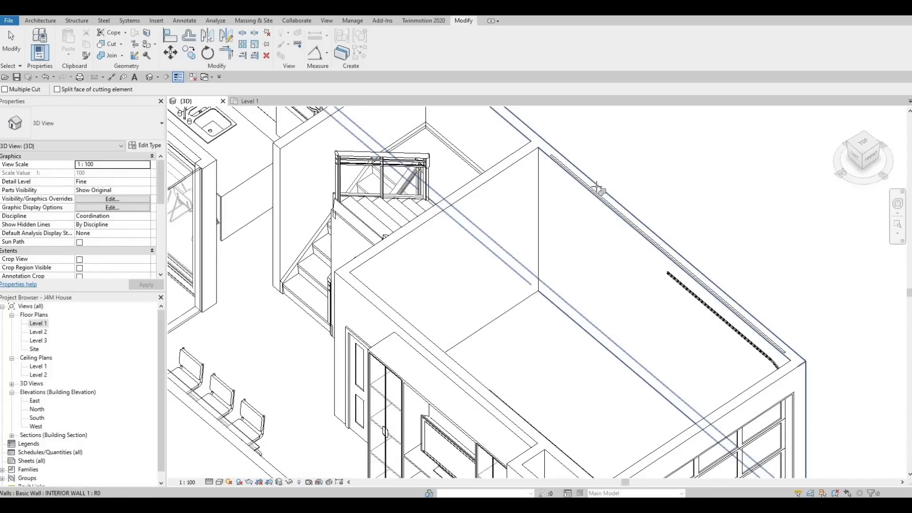
pyautogui.click(595, 191)
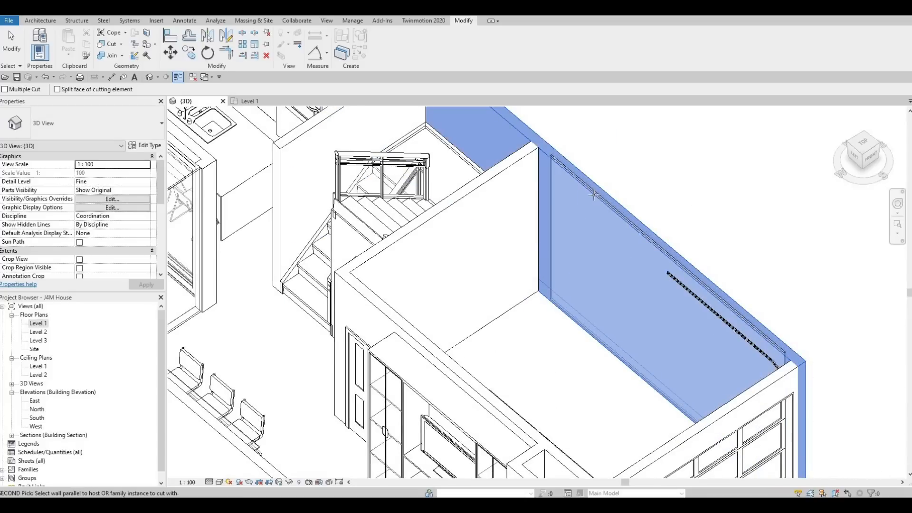
pyautogui.click(595, 194)
pyautogui.click(601, 191)
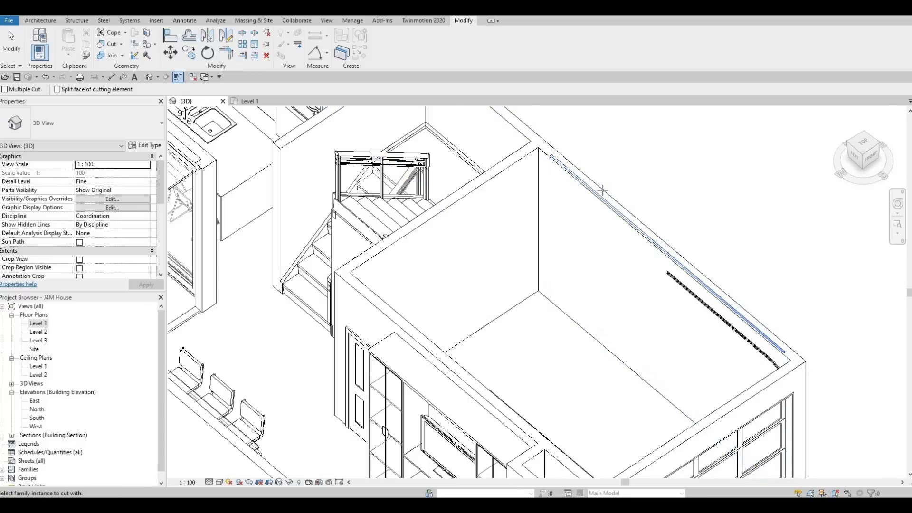
pyautogui.click(603, 193)
pyautogui.click(599, 195)
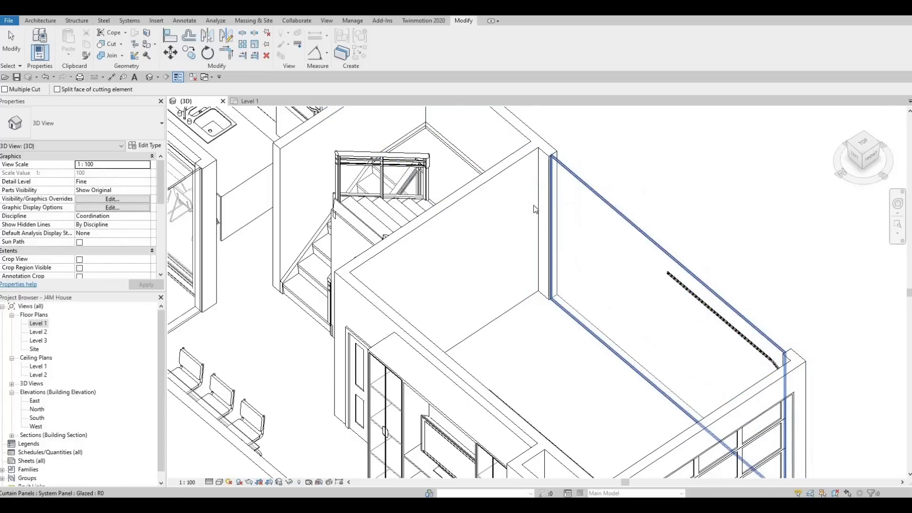
pyautogui.press('Escape')
pyautogui.press('Escape')
pyautogui.press('Escape')
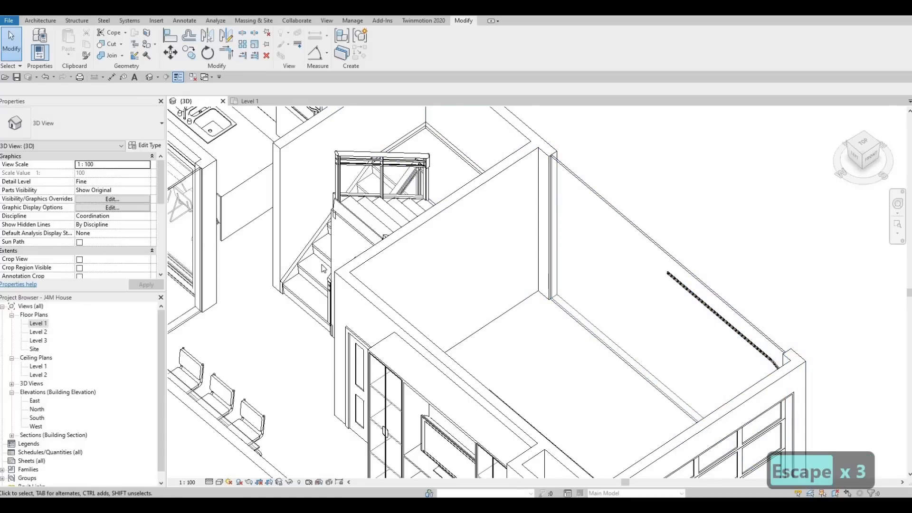
# Step: Reduce the large room's side curtain wall to a high strip, lowering its top to about 355 mm below Level 2 and raising its base
pyautogui.keyDown('shift'); pyautogui.moveTo(347, 285); pyautogui.dragTo(362, 228, button='middle'); pyautogui.keyUp('shift')
pyautogui.click(354, 227)
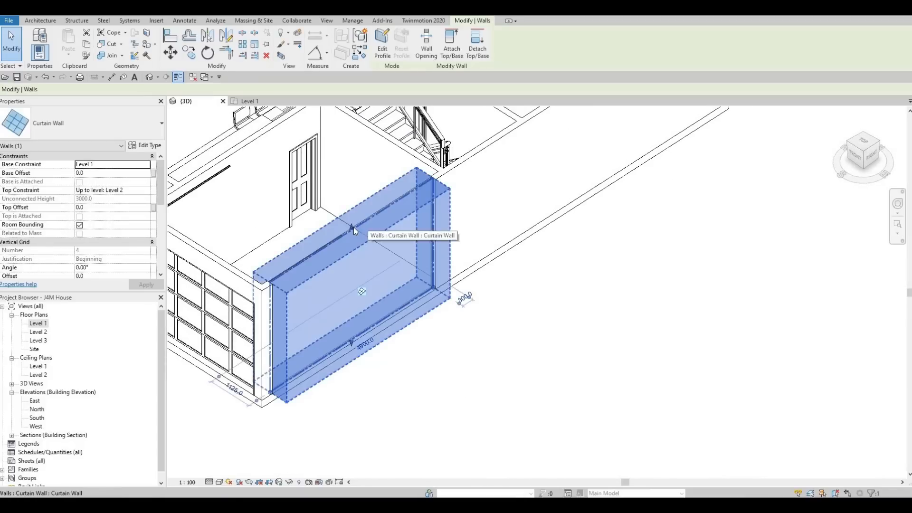
pyautogui.moveTo(354, 239); pyautogui.dragTo(355, 258)
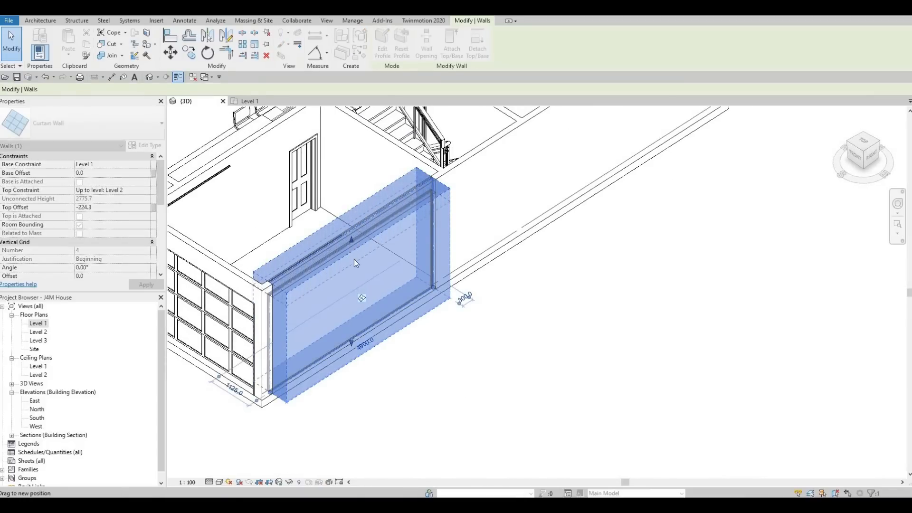
pyautogui.moveTo(354, 342); pyautogui.dragTo(358, 261)
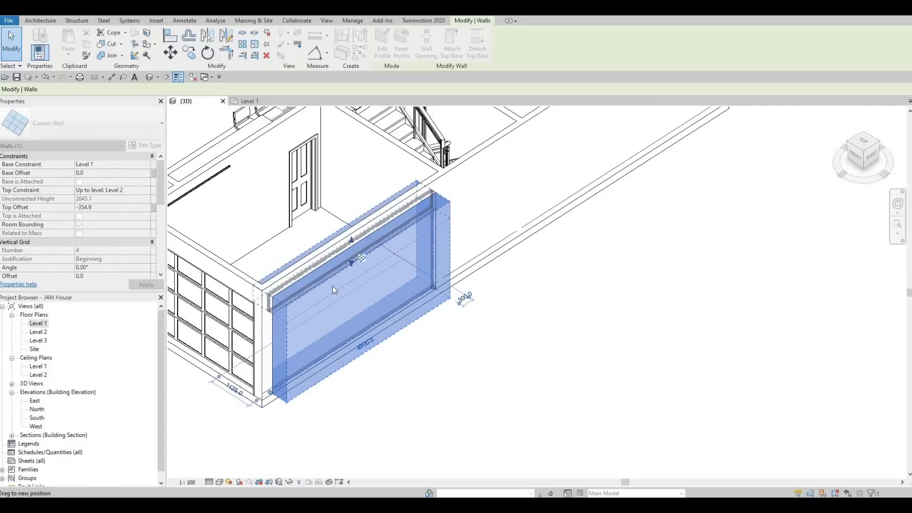
pyautogui.press('Escape')
pyautogui.press('Escape')
# Step: Examine the high strip glazing in the large room from the garage front and the opposite side of the house
pyautogui.keyDown('shift'); pyautogui.moveTo(399, 267); pyautogui.dragTo(498, 237, button='middle'); pyautogui.keyUp('shift')
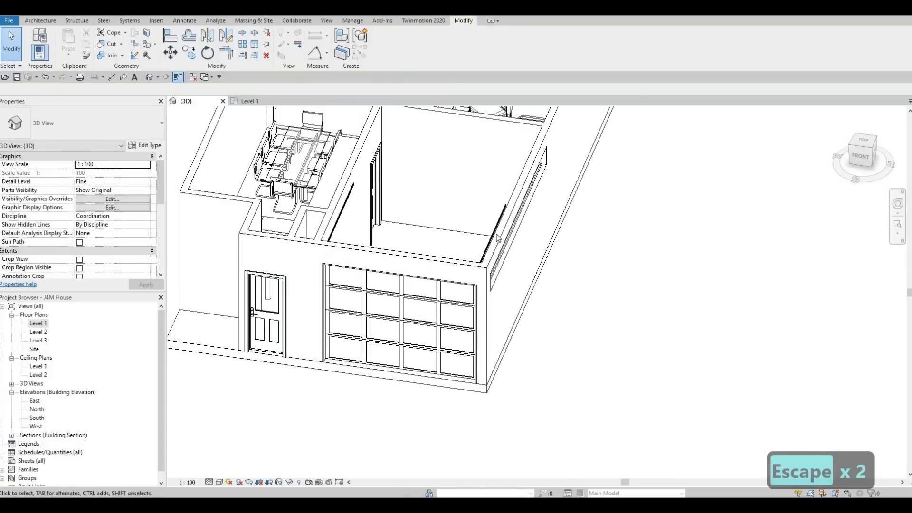
pyautogui.keyDown('shift'); pyautogui.moveTo(621, 228); pyautogui.dragTo(645, 178, button='middle'); pyautogui.keyUp('shift')
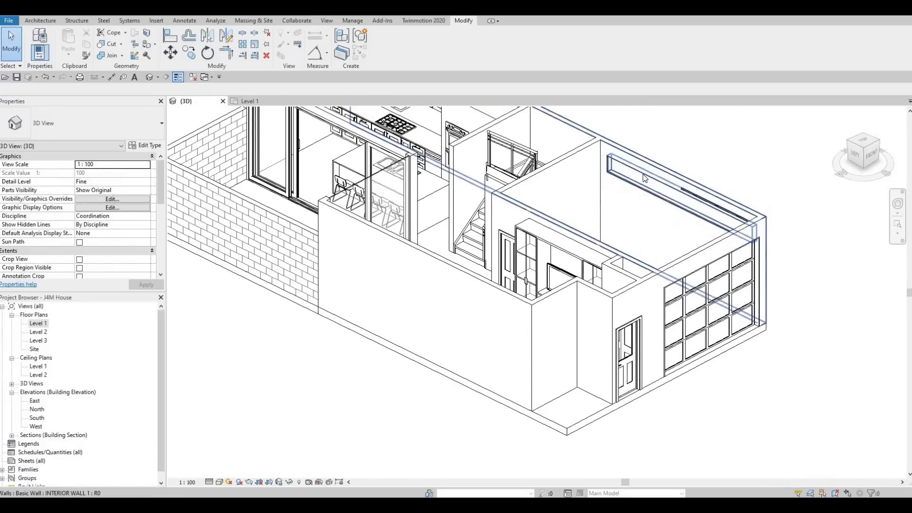
pyautogui.scroll(2, 644, 179)
pyautogui.moveTo(575, 194); pyautogui.dragTo(603, 214, button='middle')
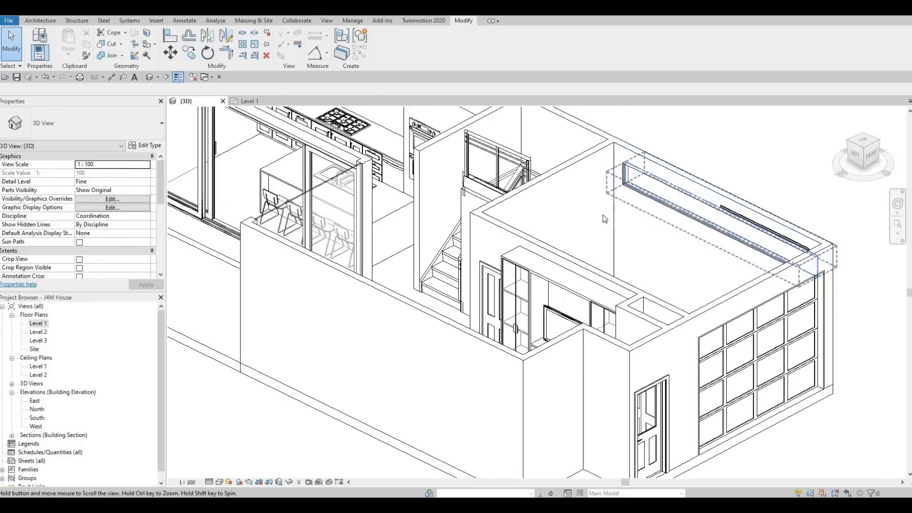
pyautogui.scroll(-1, 550, 205)
pyautogui.press('Escape')
pyautogui.press('Escape')
pyautogui.moveTo(551, 205); pyautogui.dragTo(532, 214, button='middle')
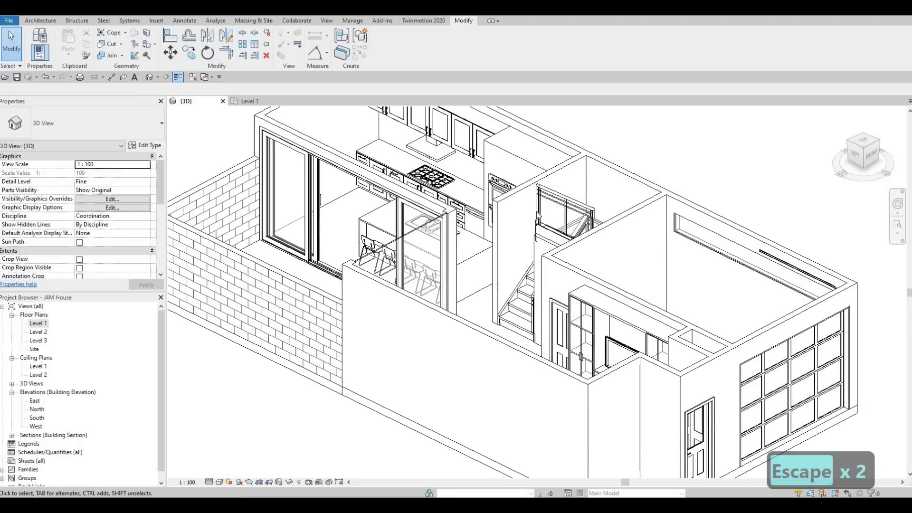
# Step: Align the top of the dining-side curtain wall with the top of the large room's high strip curtain wall
pyautogui.press('a')
pyautogui.press('l')
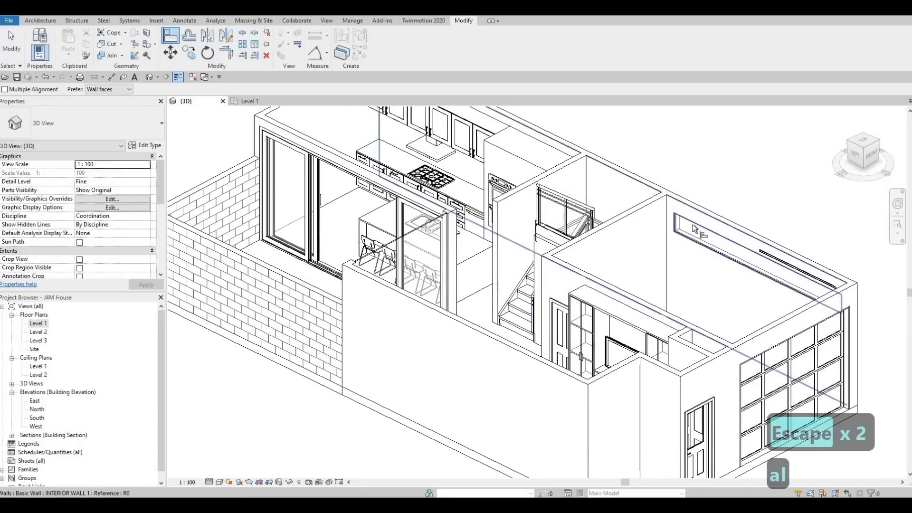
pyautogui.click(692, 222)
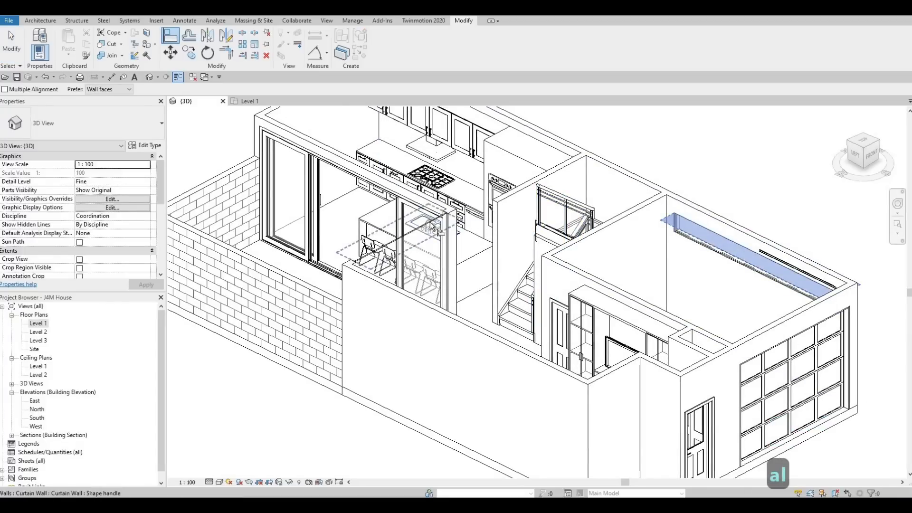
pyautogui.keyDown('shift'); pyautogui.moveTo(438, 231); pyautogui.dragTo(616, 328, button='middle'); pyautogui.keyUp('shift')
pyautogui.press('Escape')
pyautogui.press('Escape')
# Step: Raise the base of the dining-side curtain wall to about 42 mm above Level 1
pyautogui.scroll(5, 636, 351)
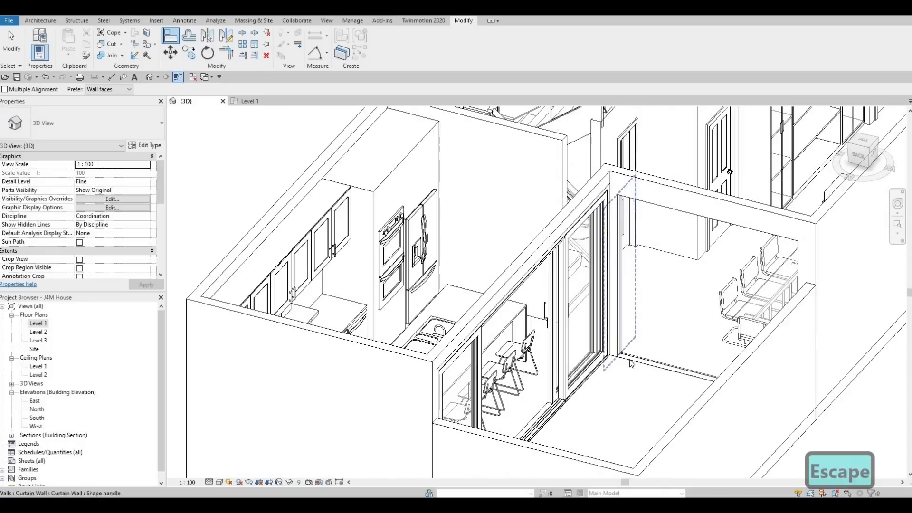
pyautogui.click(704, 377)
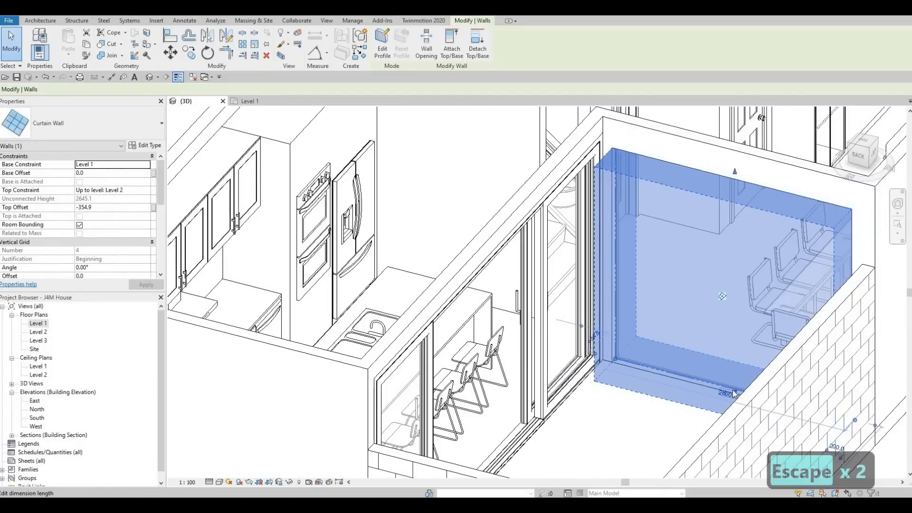
pyautogui.click(733, 391)
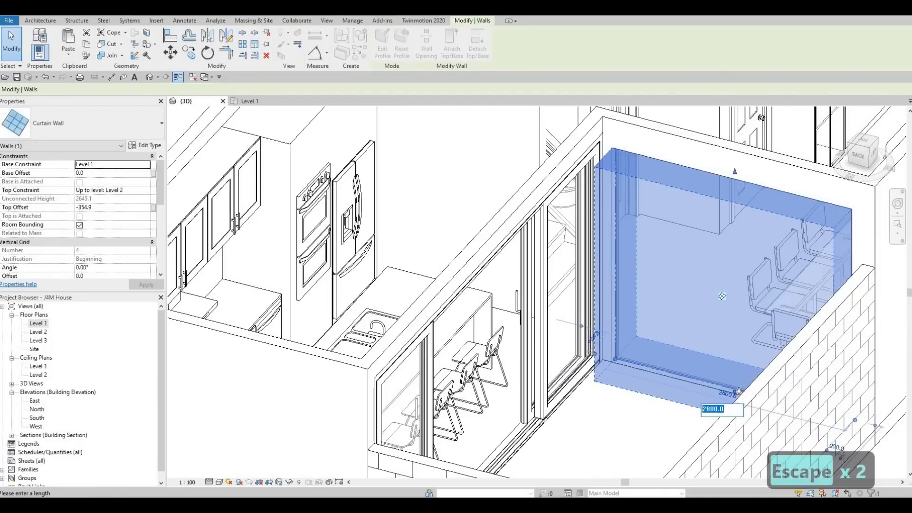
pyautogui.press('Escape')
pyautogui.scroll(3, 730, 387)
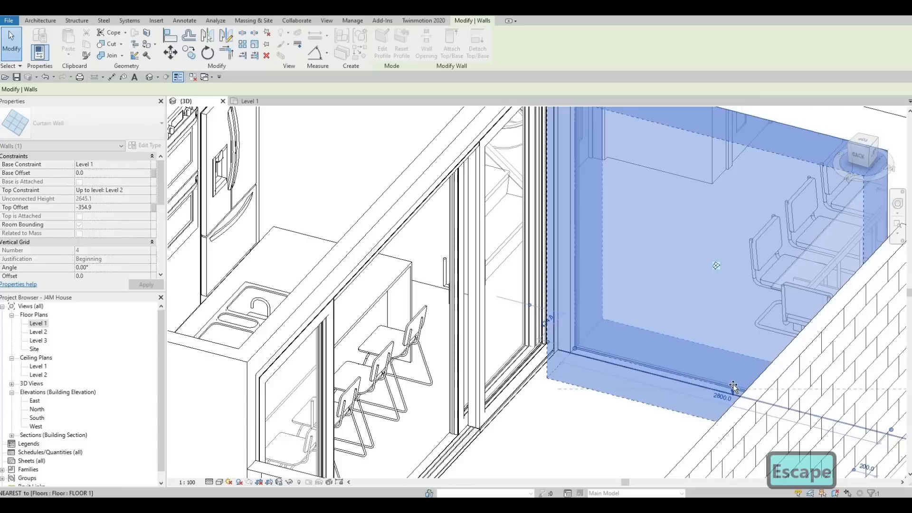
pyautogui.press('Escape')
pyautogui.press('Escape')
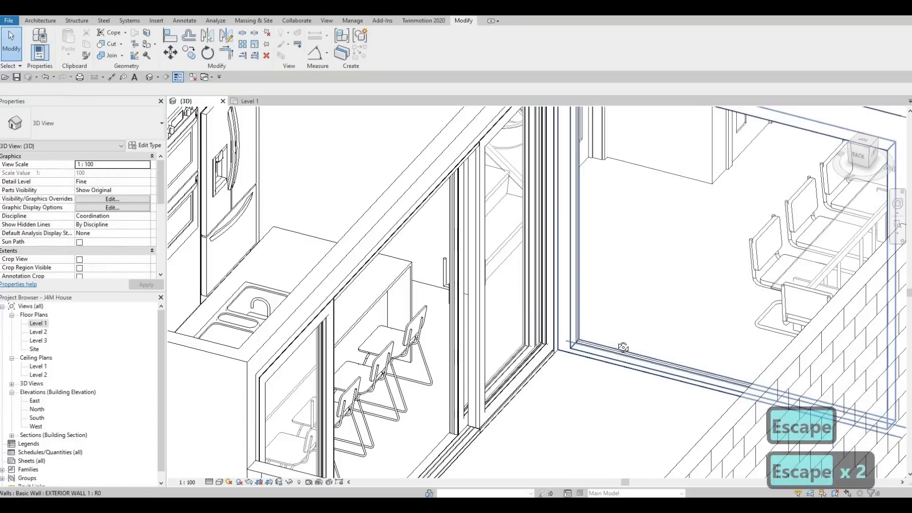
pyautogui.keyDown('shift'); pyautogui.moveTo(576, 323); pyautogui.dragTo(568, 313, button='middle'); pyautogui.keyUp('shift')
pyautogui.scroll(-2, 555, 291)
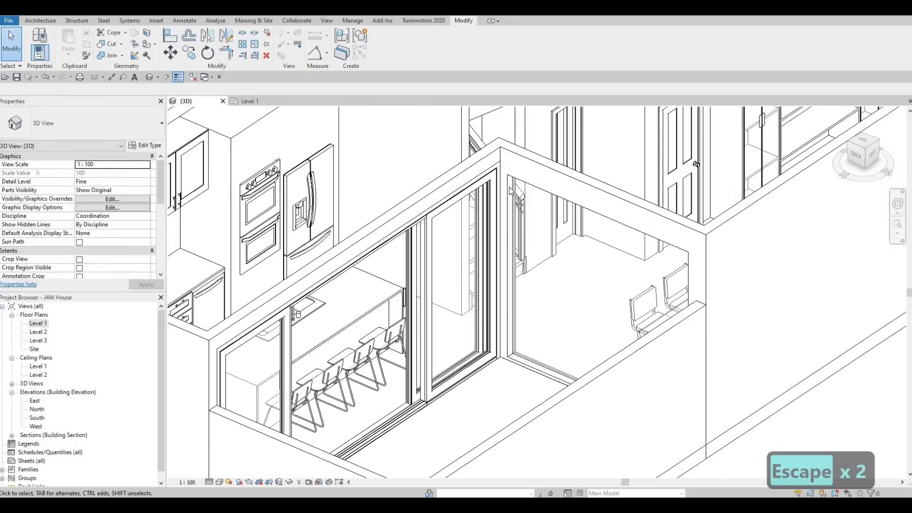
# Step: Raise the top of the dining-side curtain wall to an offset of about -208.5 mm from Level 2
pyautogui.keyDown('shift'); pyautogui.moveTo(547, 146); pyautogui.dragTo(645, 173, button='middle'); pyautogui.keyUp('shift')
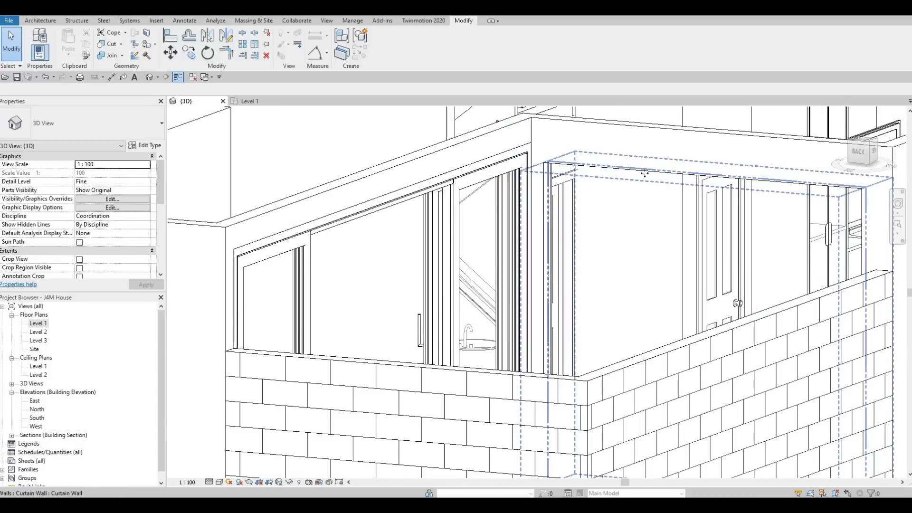
pyautogui.click(692, 185)
pyautogui.moveTo(706, 169); pyautogui.dragTo(707, 156)
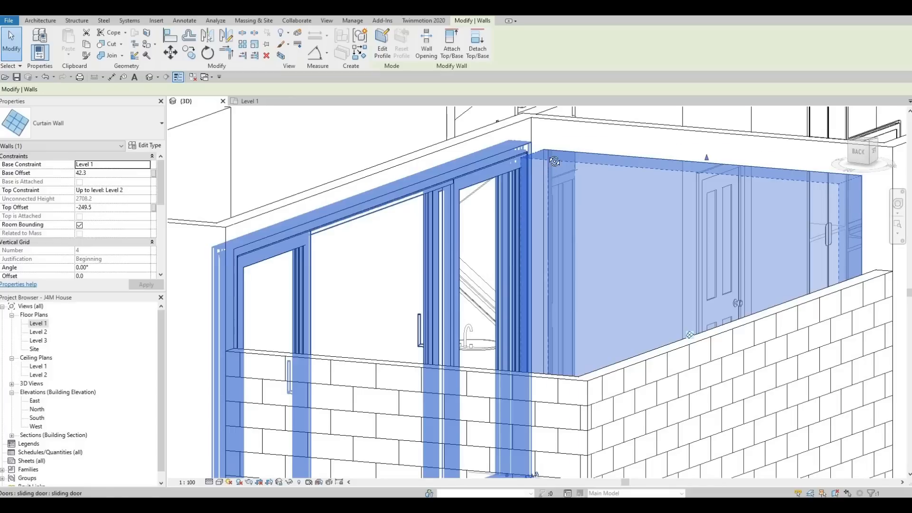
pyautogui.keyDown('shift'); pyautogui.moveTo(555, 161); pyautogui.dragTo(706, 164, button='middle'); pyautogui.keyUp('shift')
pyautogui.moveTo(706, 161); pyautogui.dragTo(707, 154)
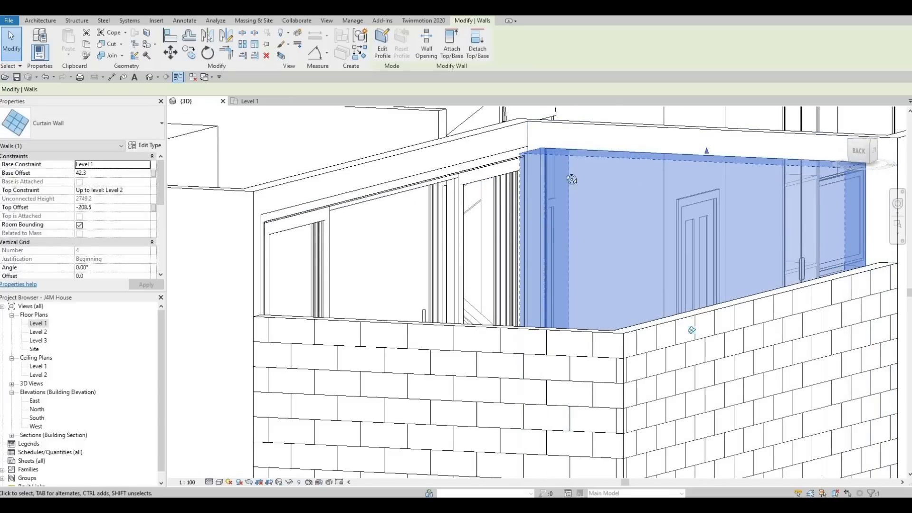
# Step: Set the dining-side curtain wall's top offset to -200 from Level 2 and deselect the wall
pyautogui.moveTo(628, 173)
pyautogui.keyDown('shift'); pyautogui.mouseDown(button='middle')
pyautogui.moveTo(598, 178)
pyautogui.moveTo(624, 179)
pyautogui.mouseUp(button='middle'); pyautogui.keyUp('shift')
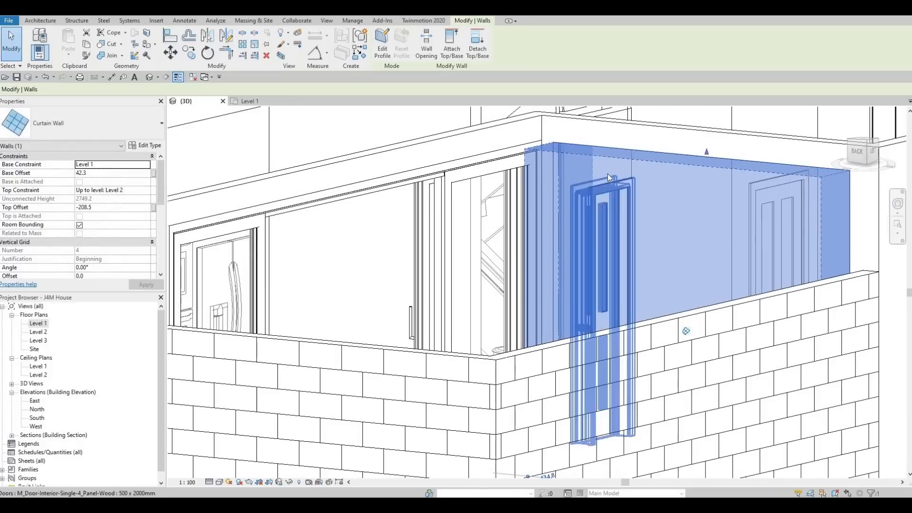
pyautogui.scroll(-1, 588, 178)
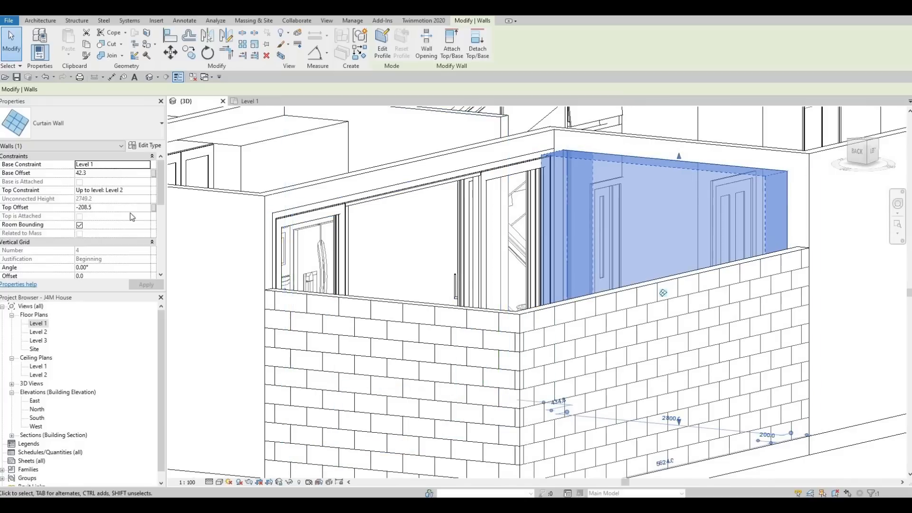
pyautogui.click(95, 208)
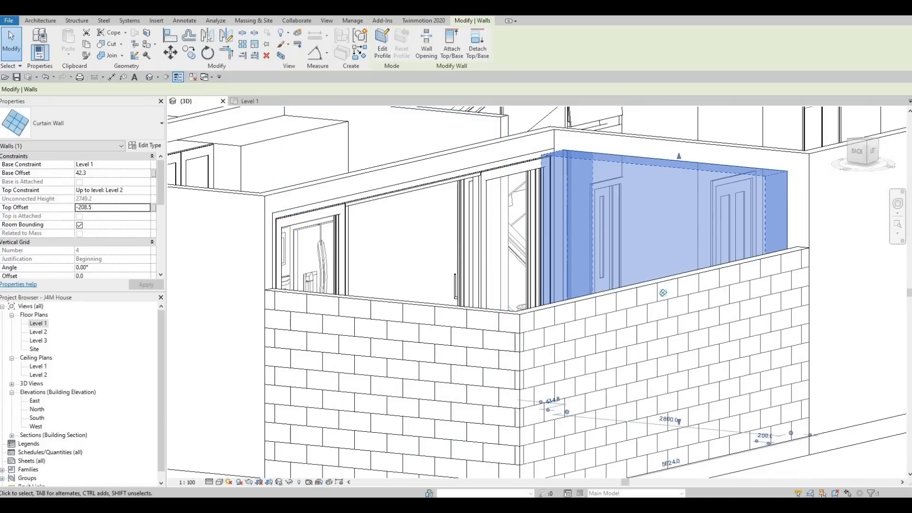
pyautogui.click(63, 208)
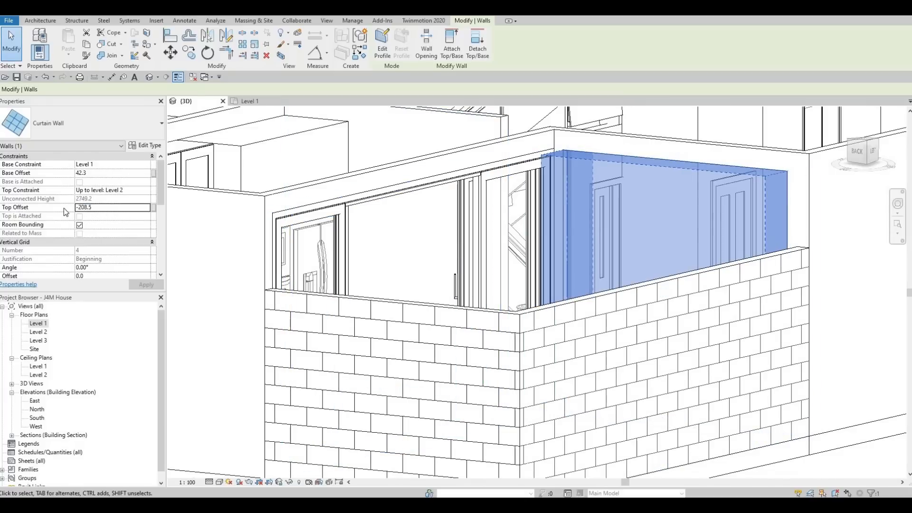
pyautogui.write('-200')
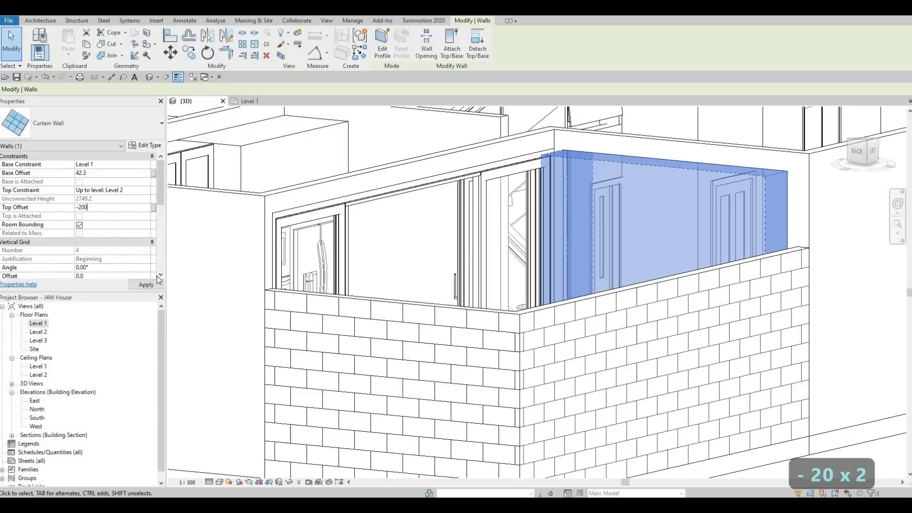
pyautogui.press('Escape')
pyautogui.press('Escape')
pyautogui.press('Escape')
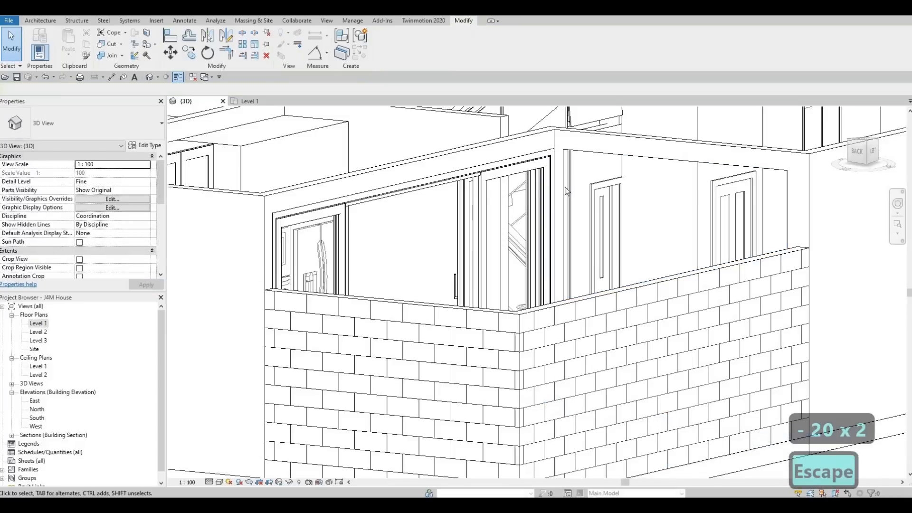
# Step: Examine the large room's high strip glazing up close and the whole Level 1 layout from above
pyautogui.scroll(-1, 561, 186)
pyautogui.keyDown('shift'); pyautogui.moveTo(407, 291); pyautogui.dragTo(643, 265, button='middle'); pyautogui.keyUp('shift')
pyautogui.keyDown('shift'); pyautogui.moveTo(619, 252); pyautogui.dragTo(586, 265, button='middle'); pyautogui.keyUp('shift')
pyautogui.keyDown('shift'); pyautogui.moveTo(723, 216); pyautogui.dragTo(739, 197, button='middle'); pyautogui.keyUp('shift')
pyautogui.scroll(5, 739, 197)
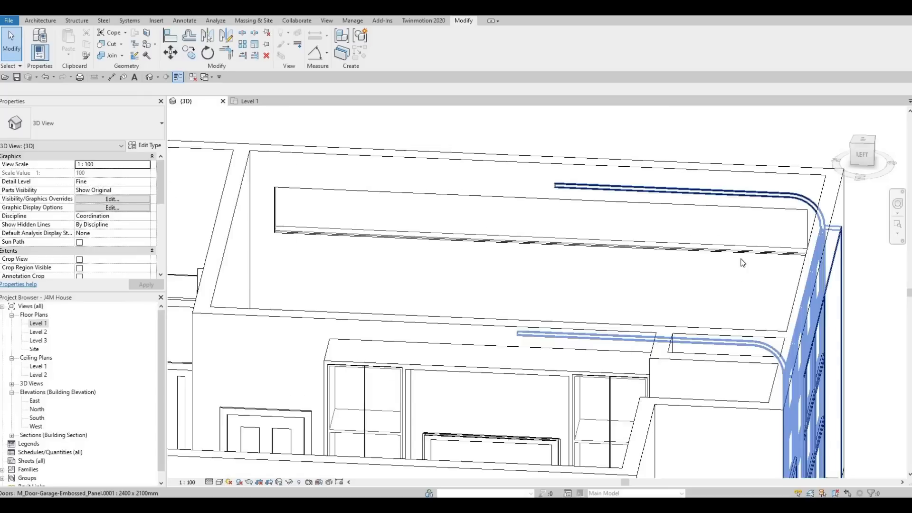
pyautogui.scroll(-2, 692, 266)
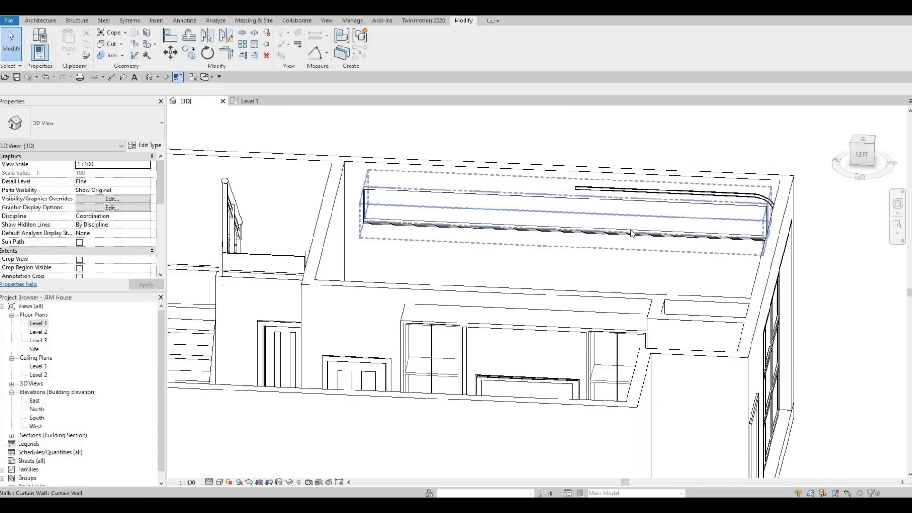
pyautogui.keyDown('shift'); pyautogui.moveTo(622, 251); pyautogui.dragTo(517, 282, button='middle'); pyautogui.keyUp('shift')
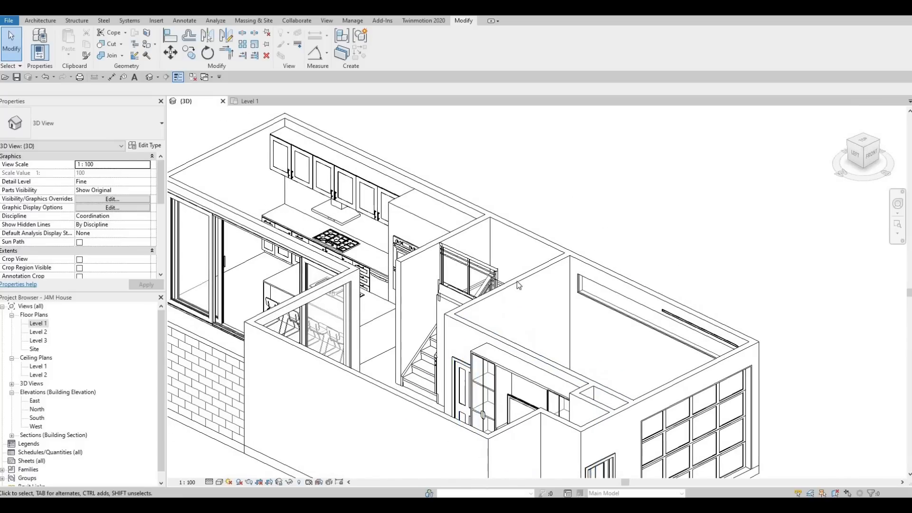
pyautogui.scroll(-3, 517, 284)
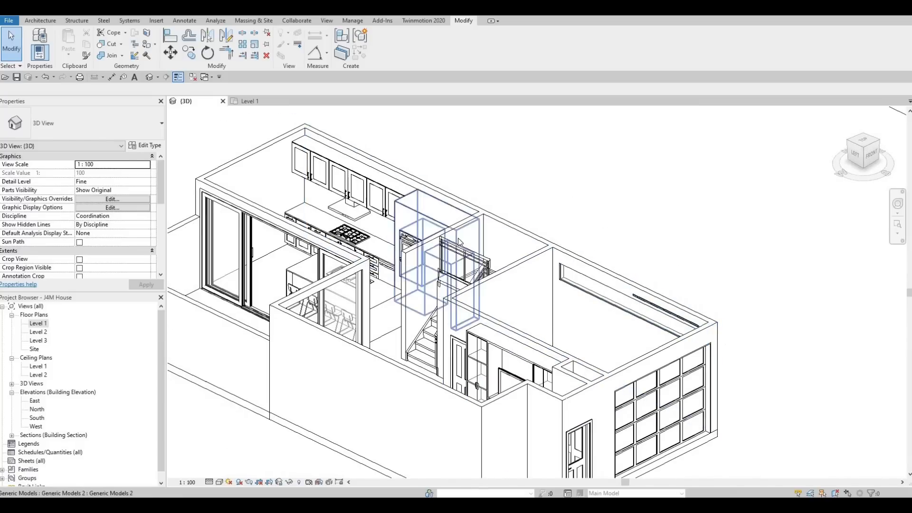
pyautogui.keyDown('shift'); pyautogui.moveTo(421, 267); pyautogui.dragTo(504, 359, button='middle'); pyautogui.keyUp('shift')
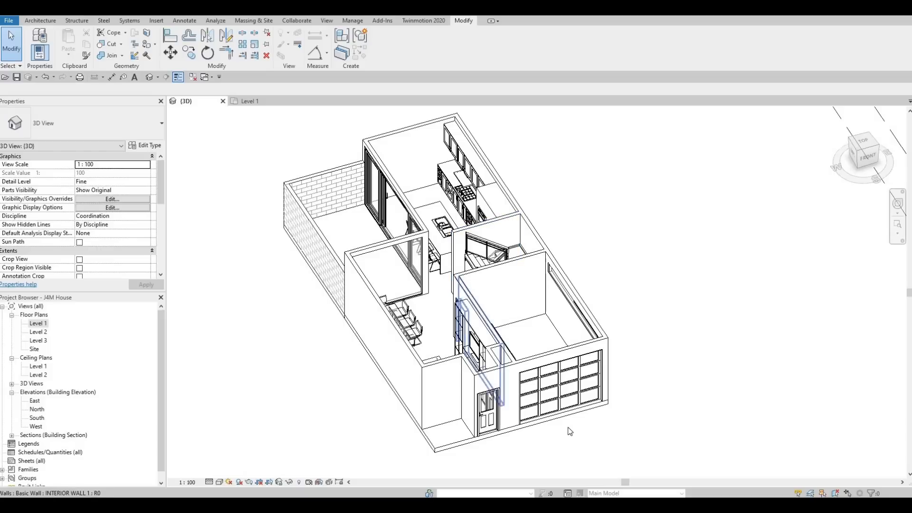